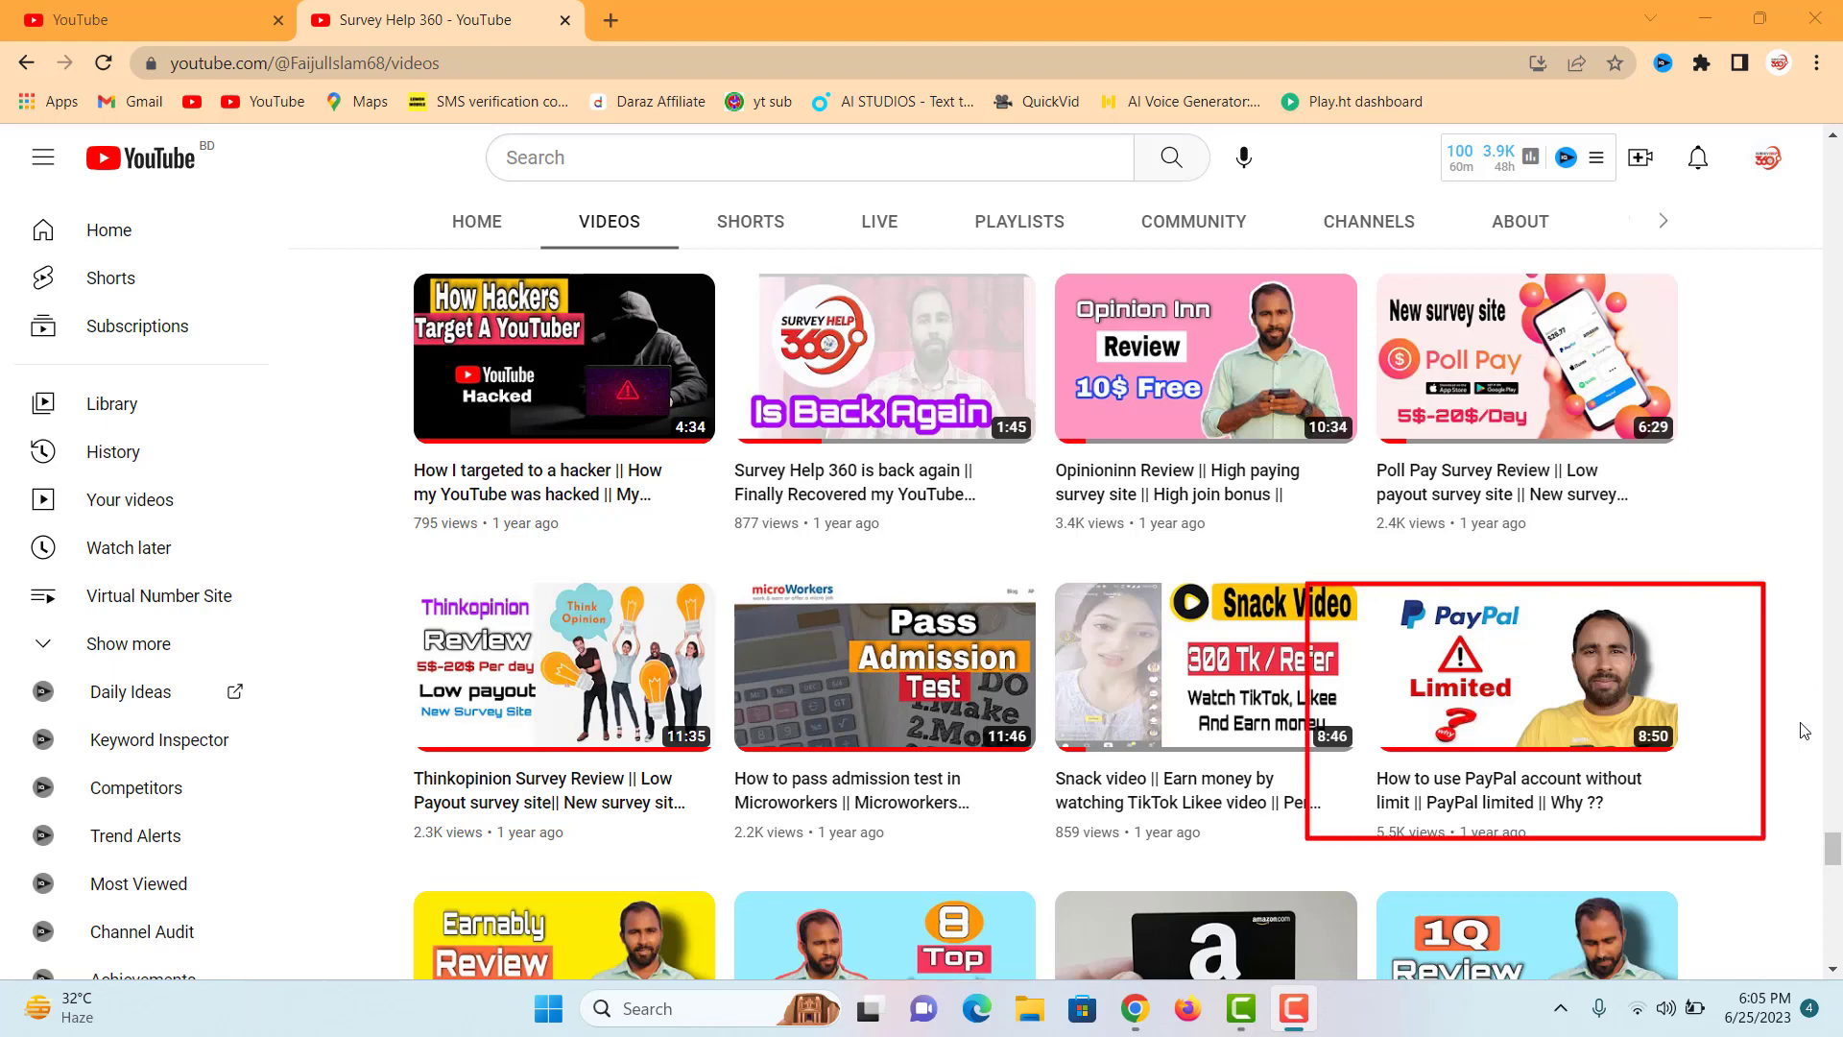
Step: Scroll the channel's Videos grid to the PayPal Limited and USA verified PayPal tutorials
scroll(1632, 749, "down", 10)
mouse_move(1227, 748)
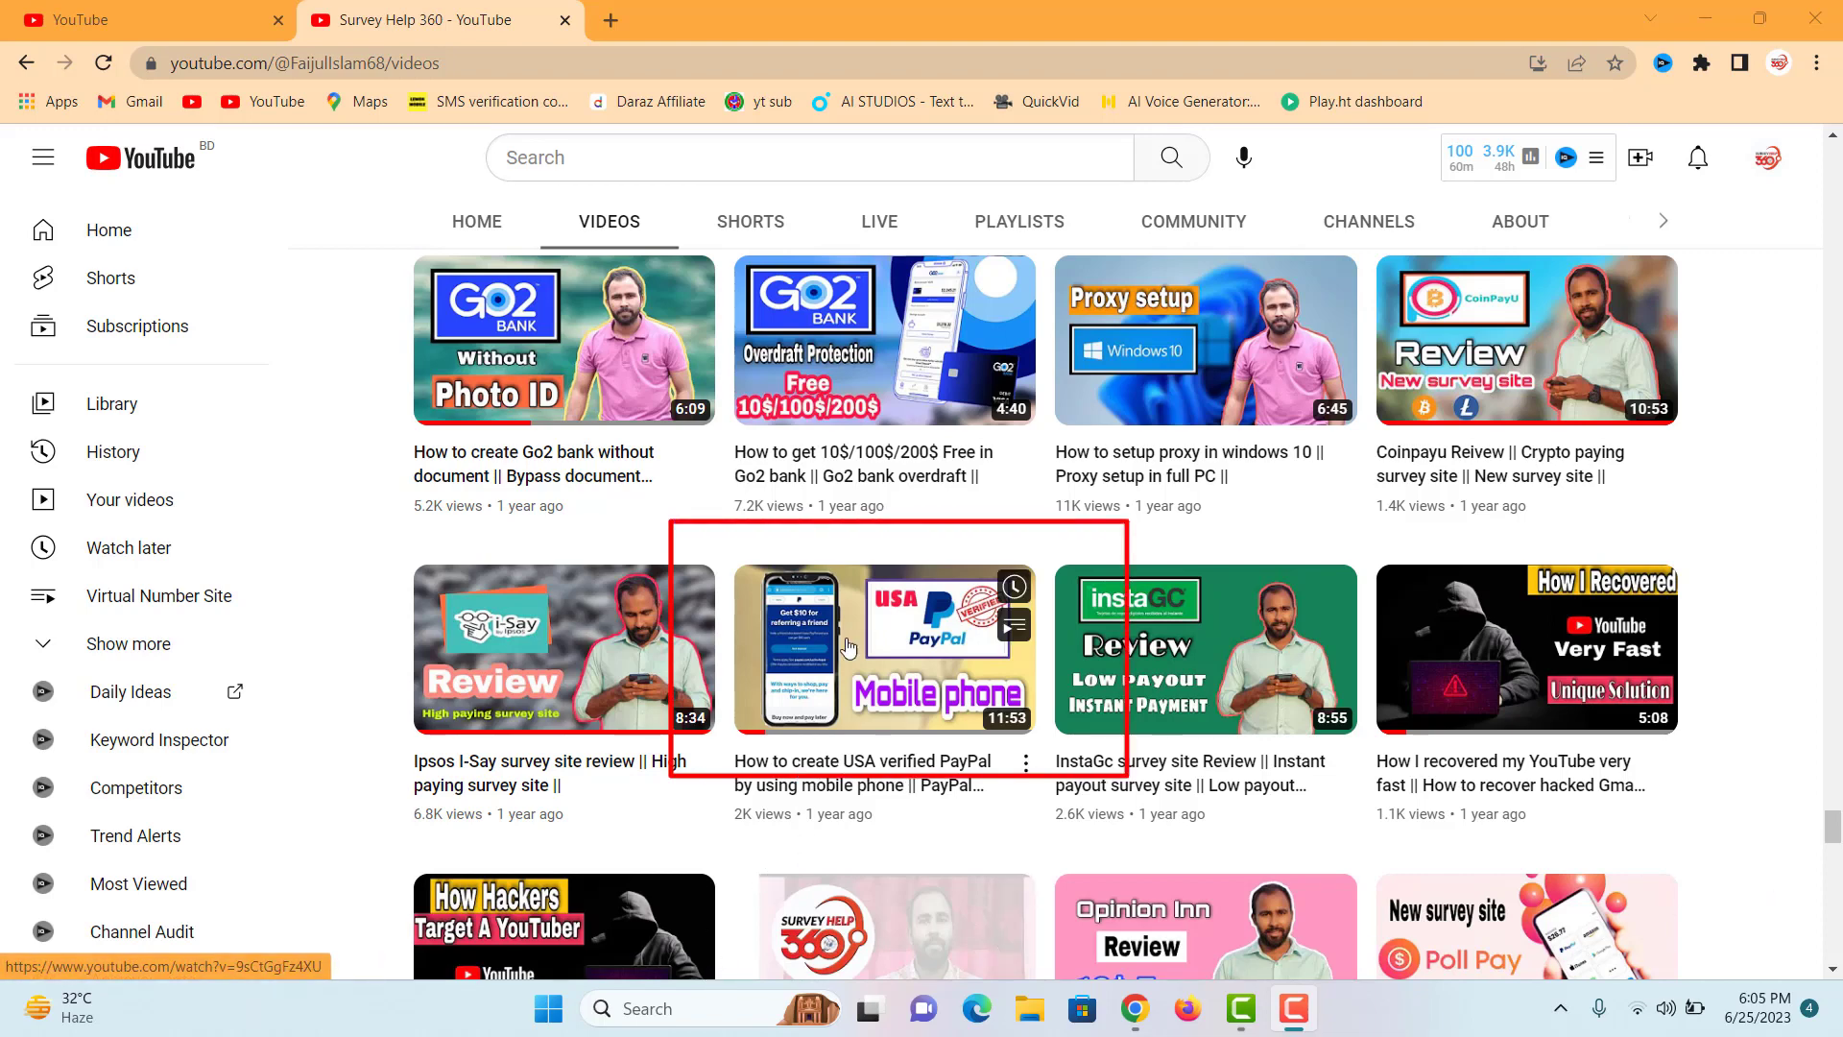
scroll(848, 648, "down", 6)
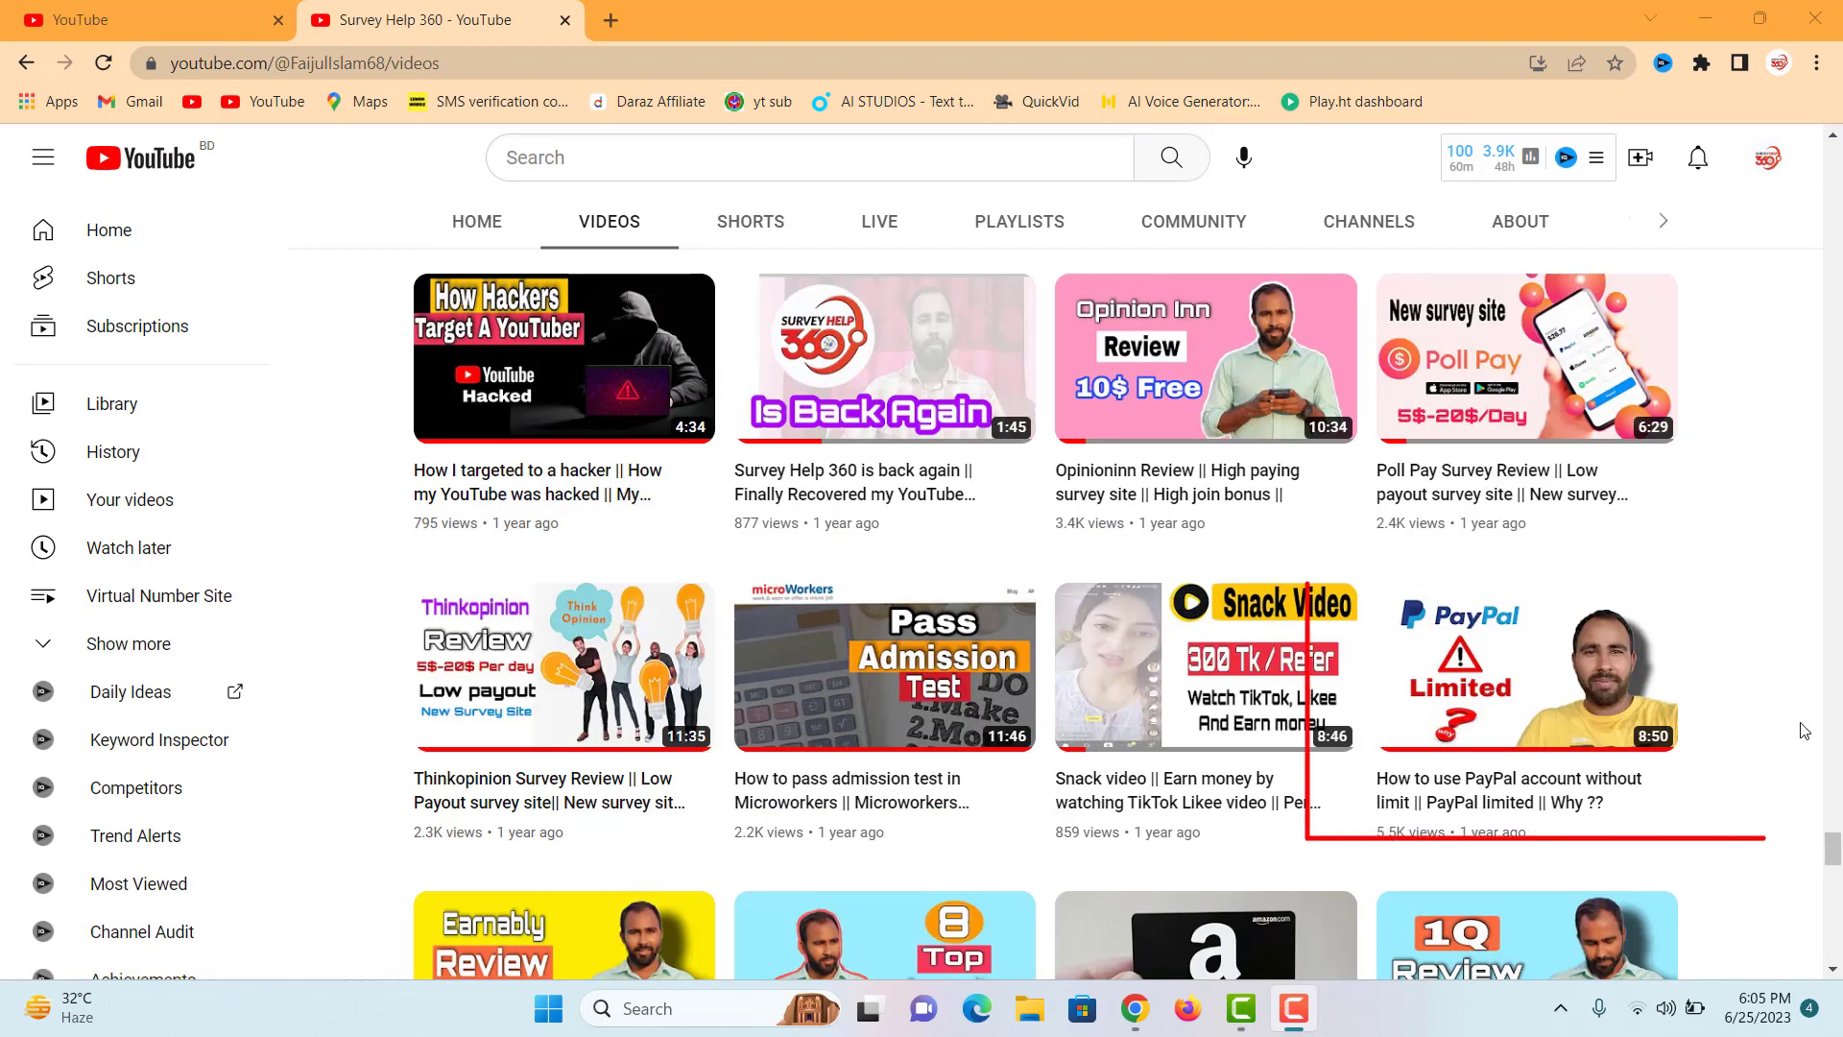
scroll(1804, 731, "down", 10)
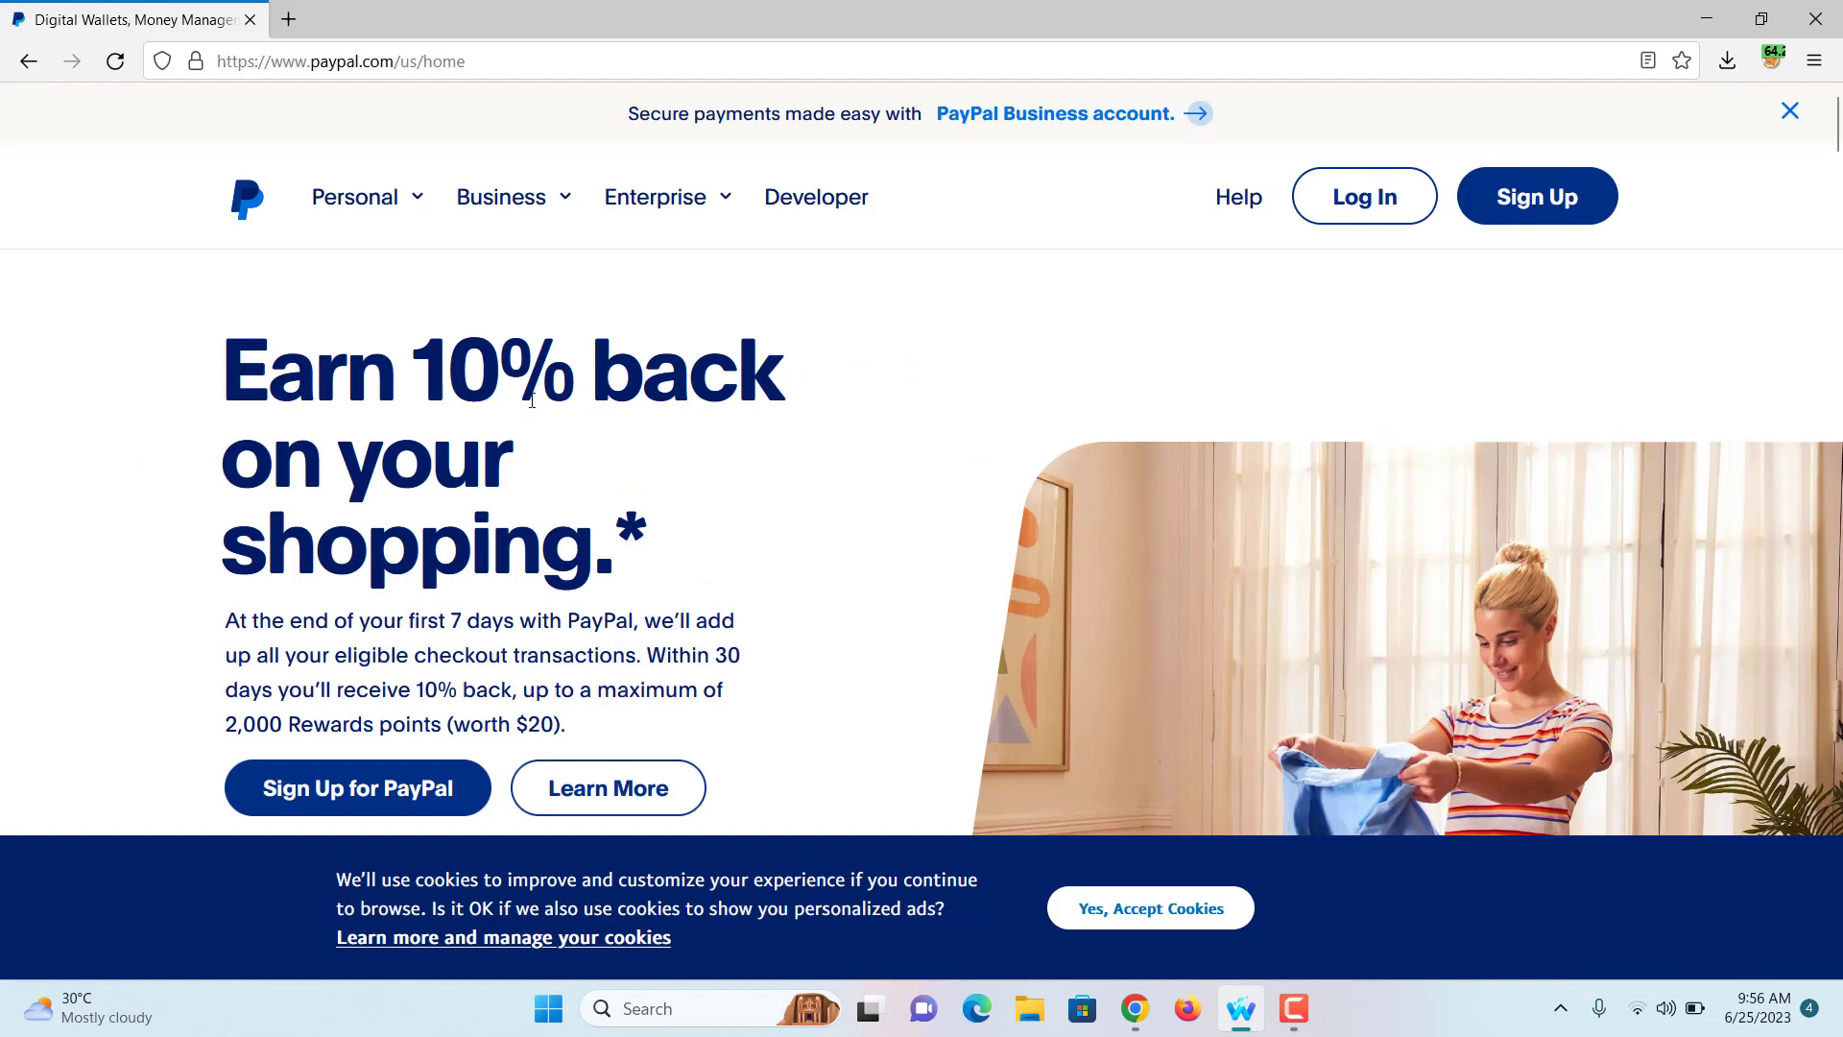
Step: Check on whoer.net in a new tab that the IP is in Suitland, United States, then return to PayPal
key("ctrl+t")
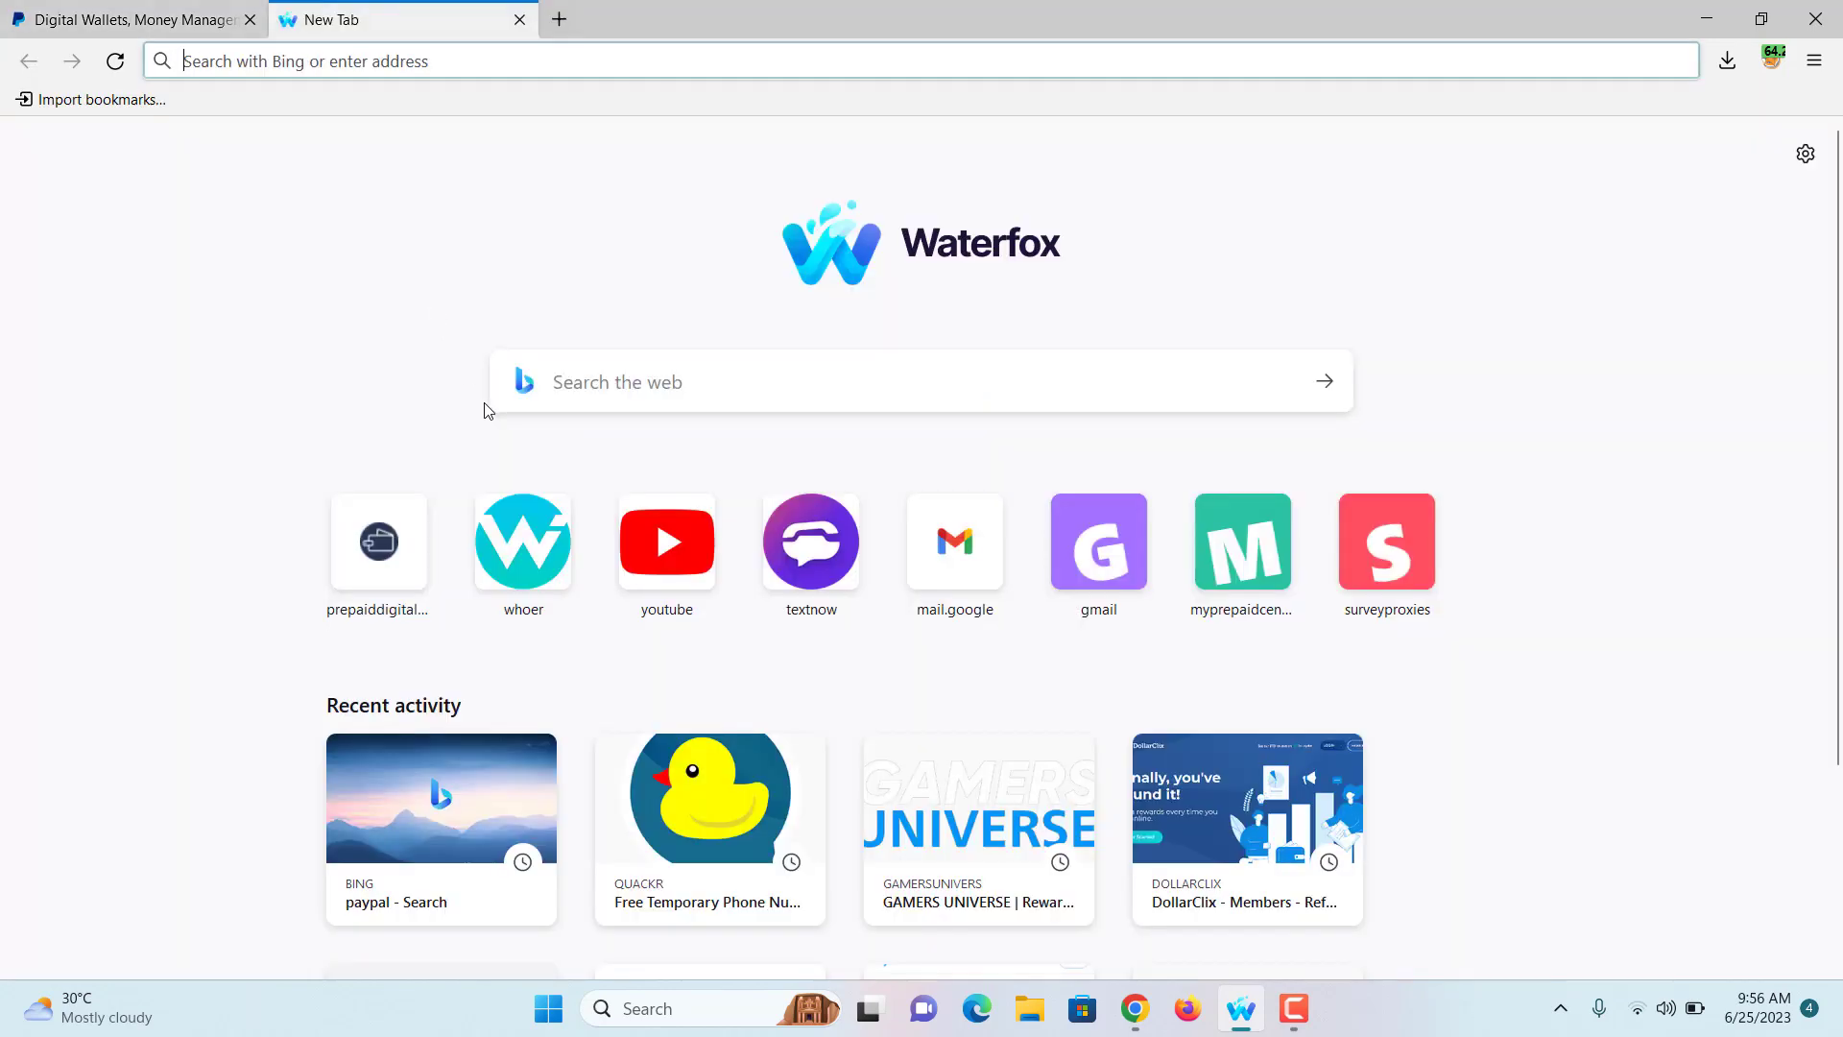
type("whoer.net/")
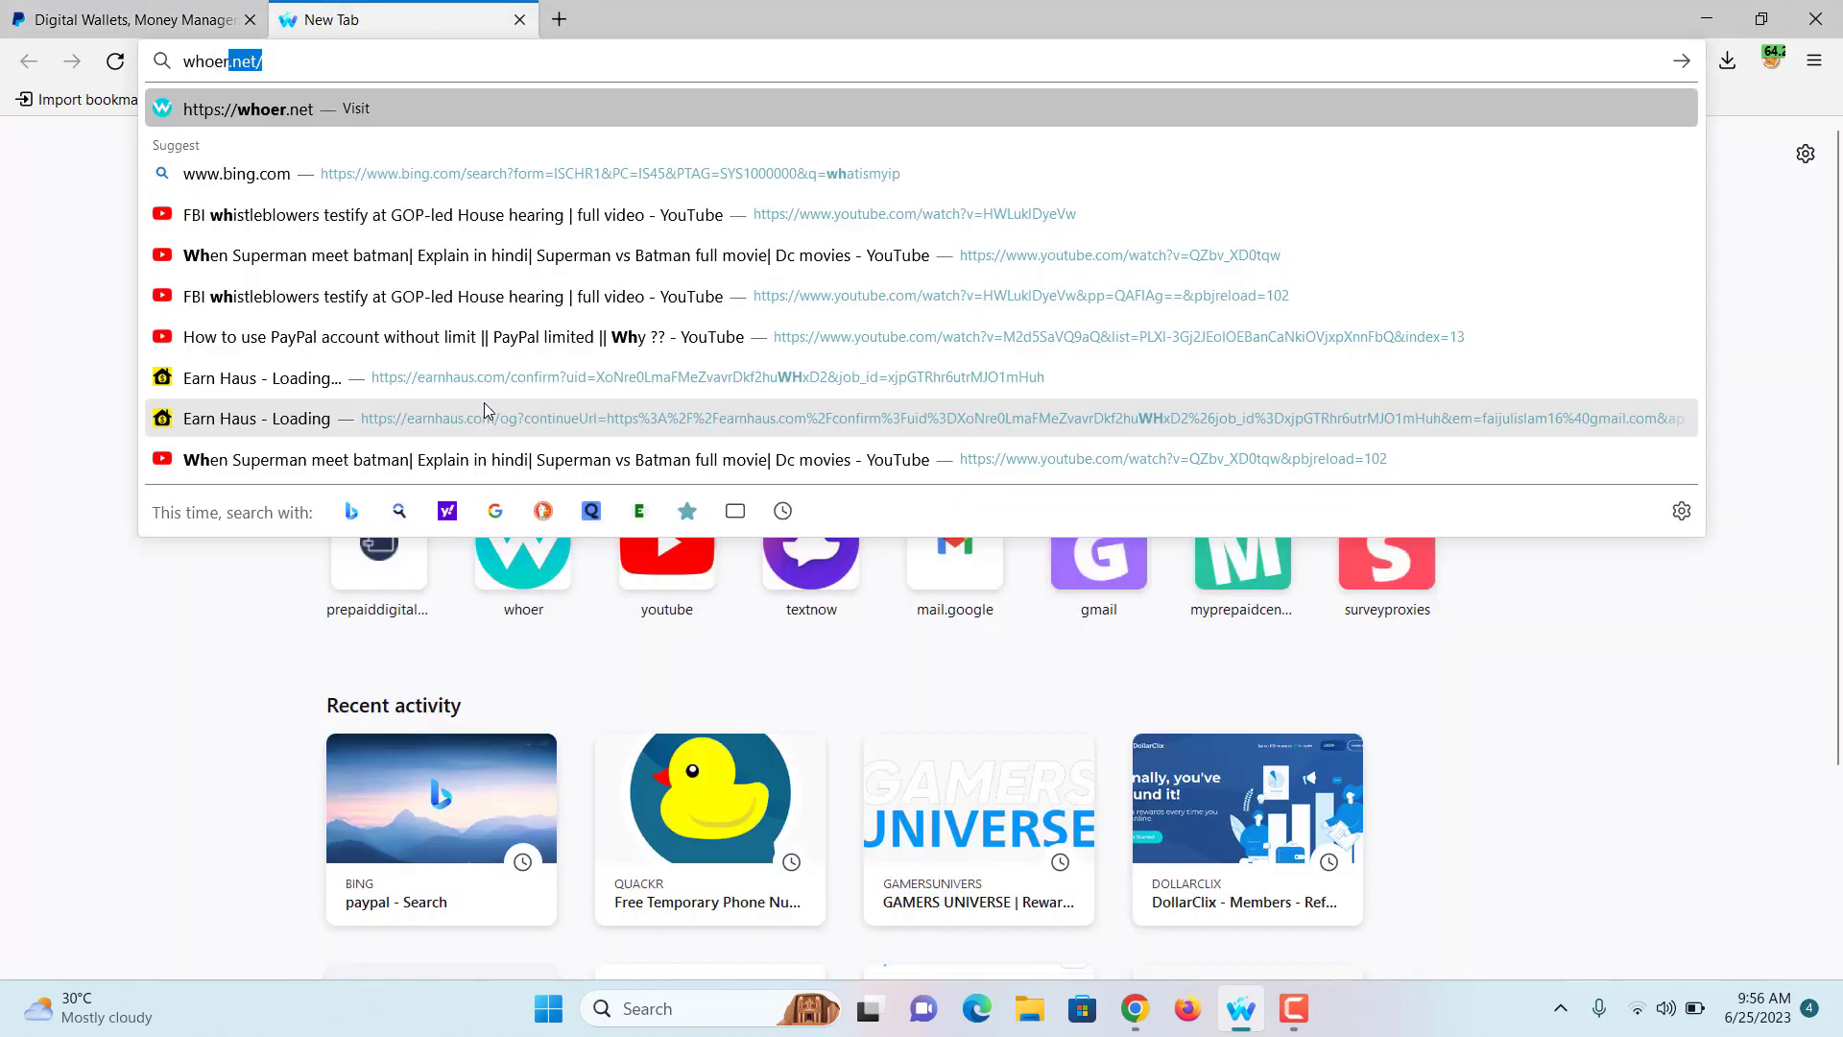
key("Return")
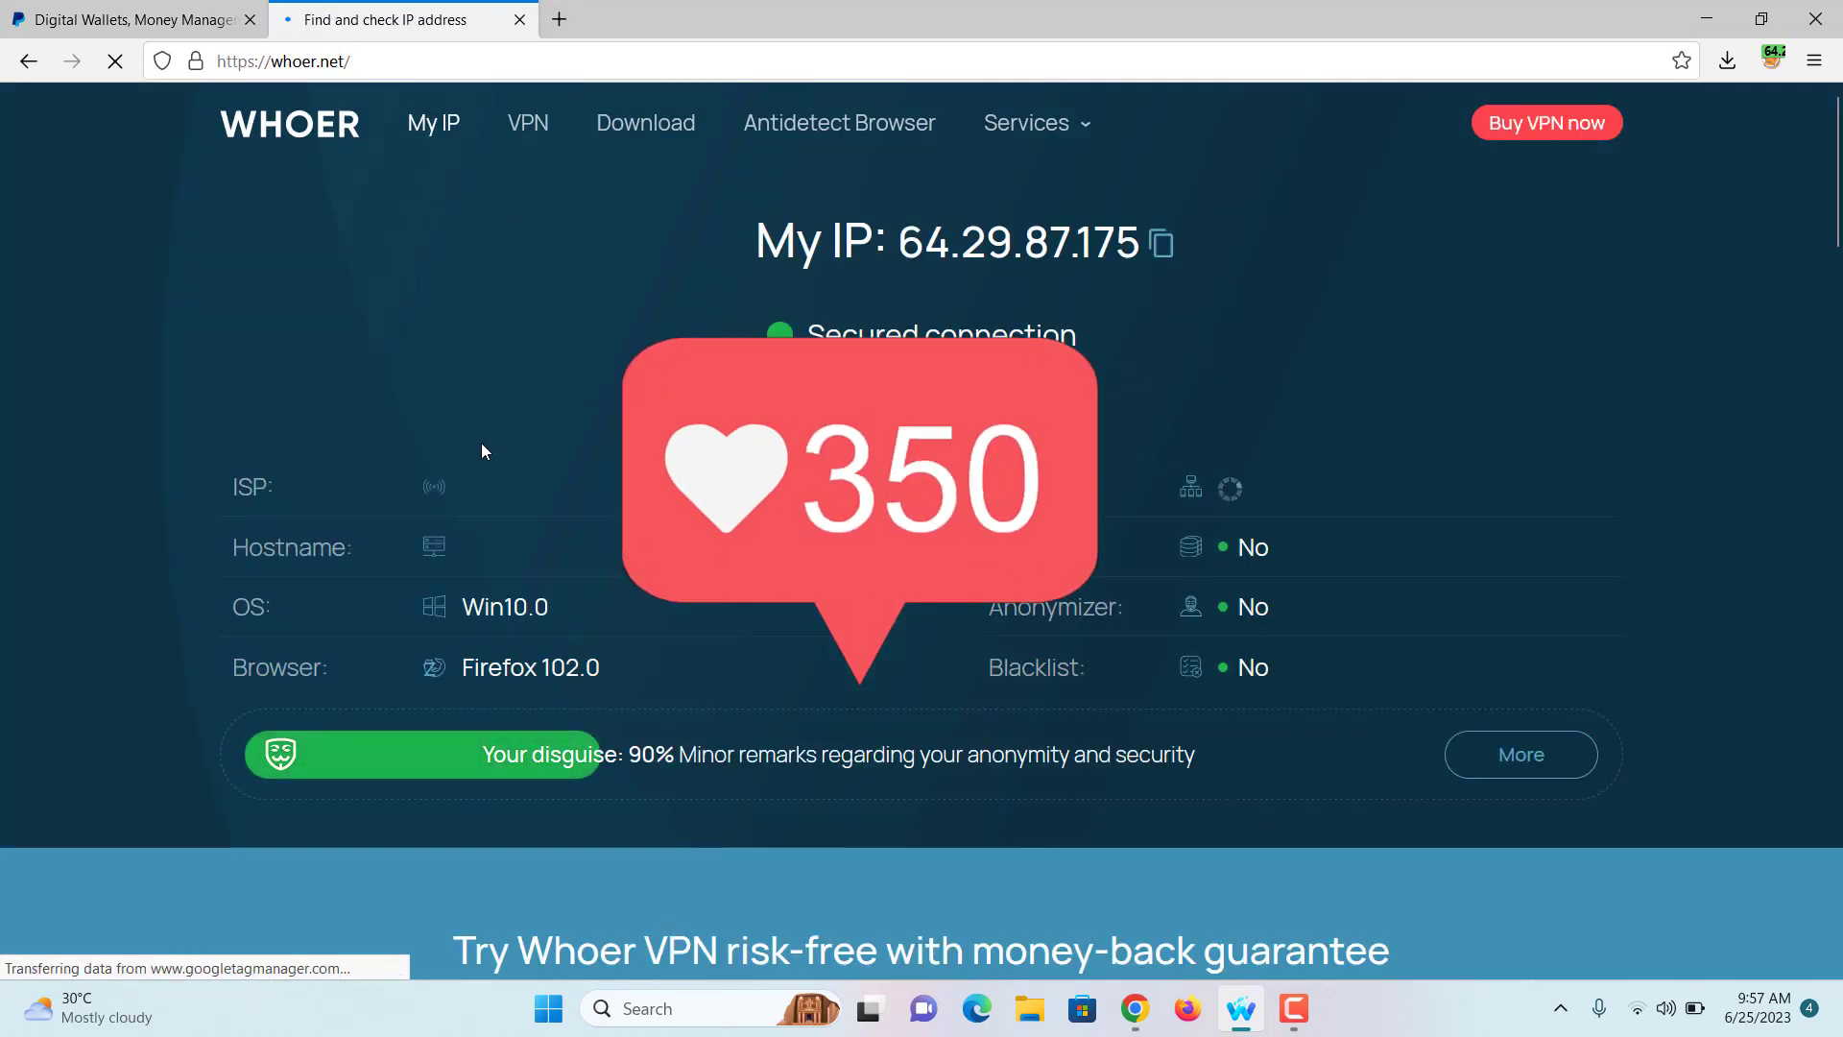
left_click_drag(755, 240, 1052, 256)
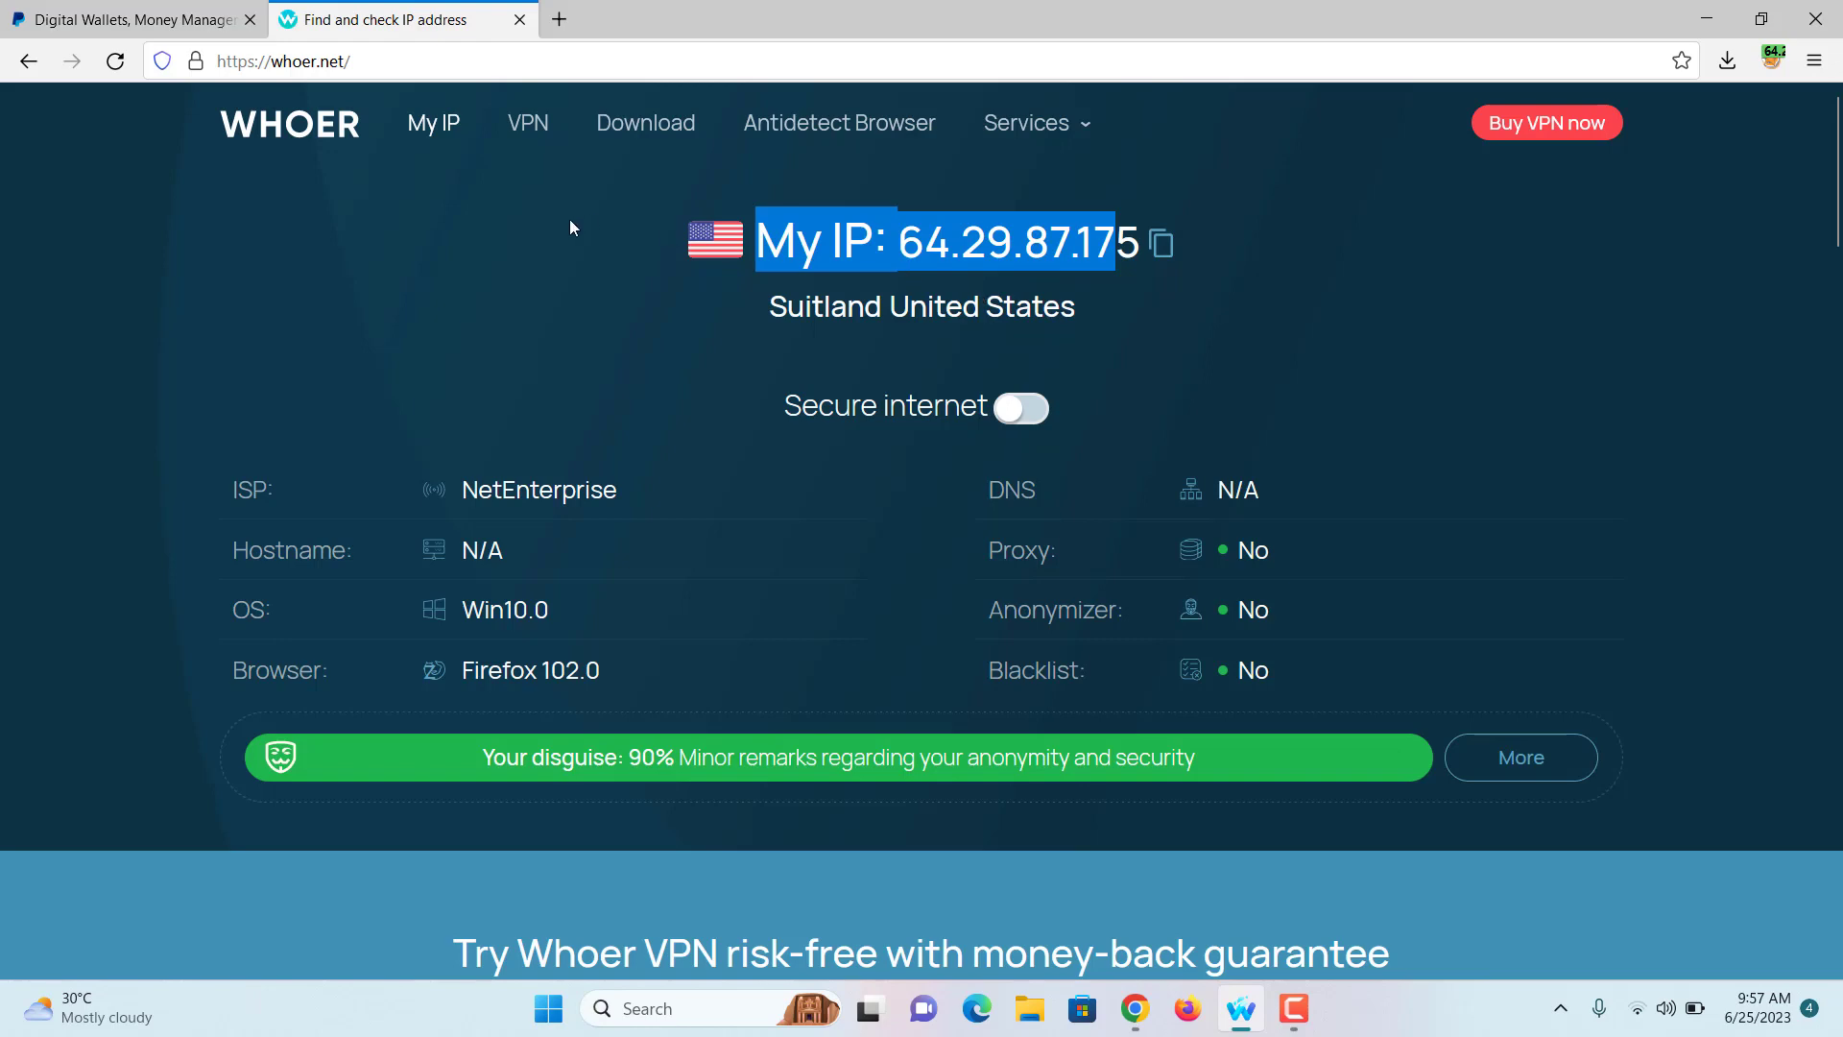
left_click(134, 19)
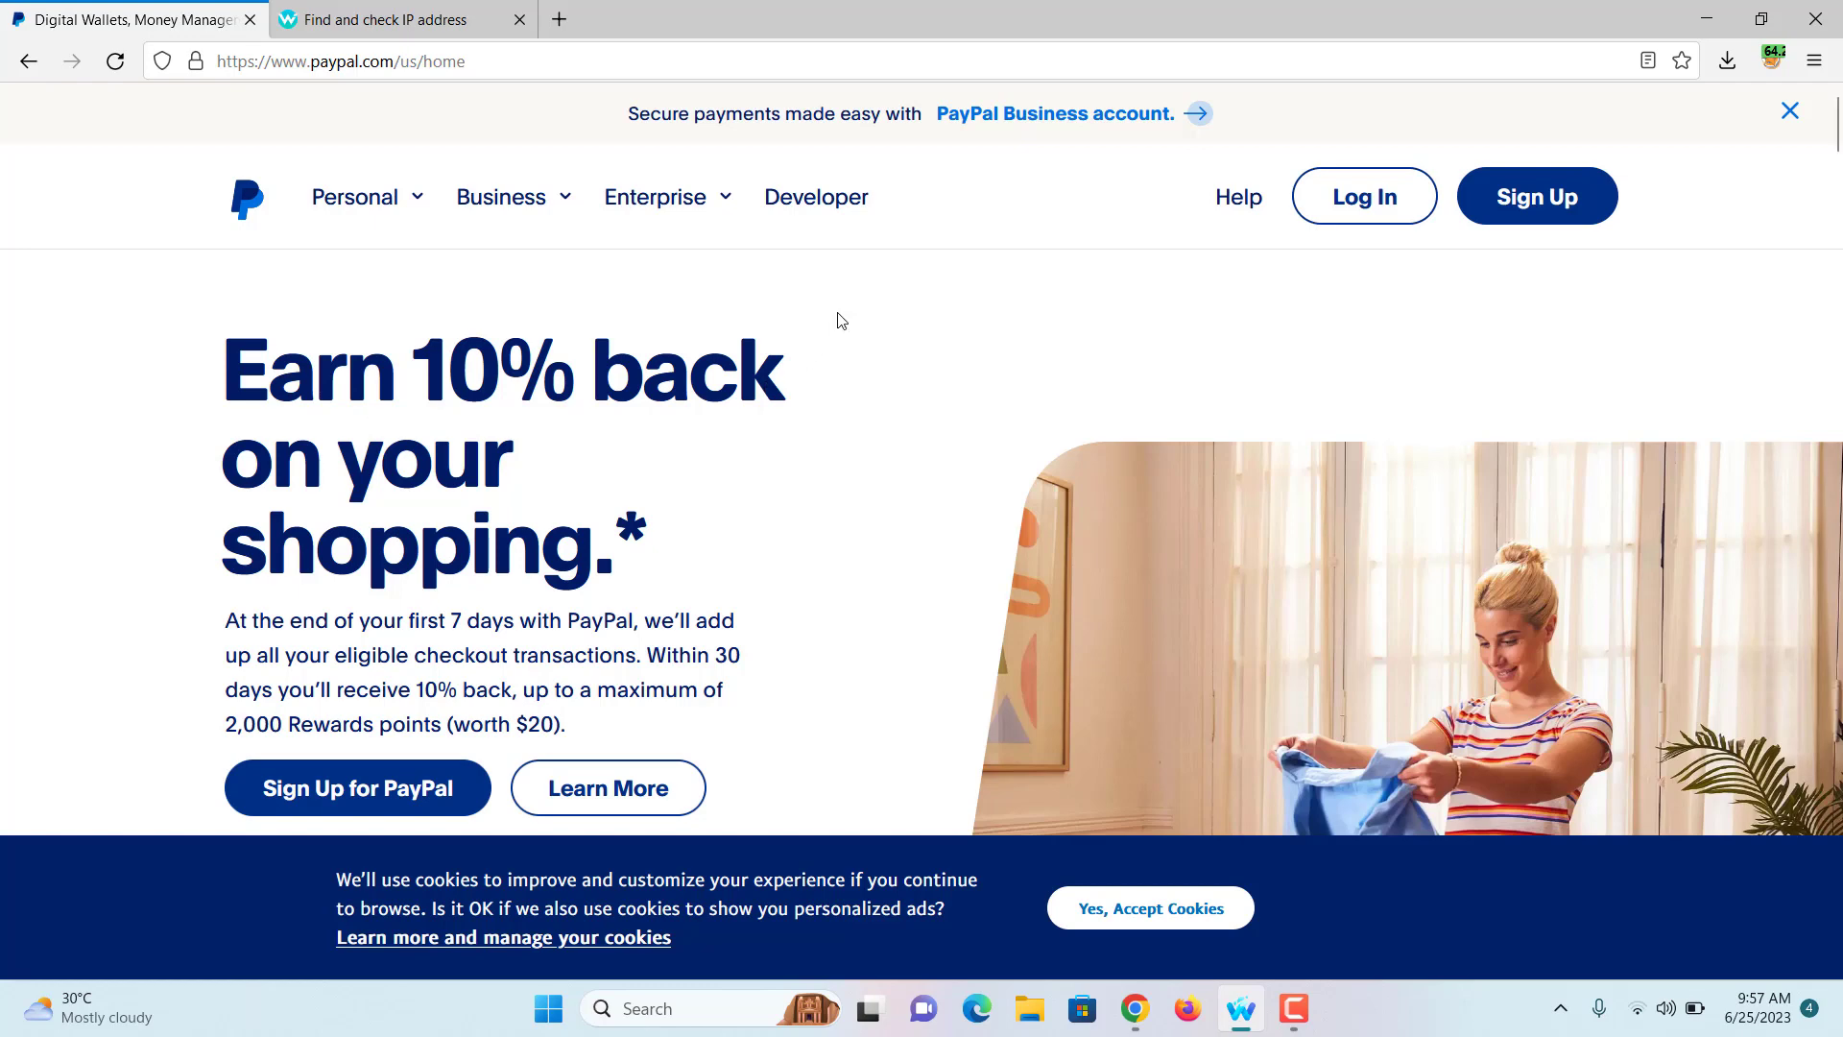
Step: Start a PayPal signup with the Personal account type, reaching the email entry form
left_click(1568, 209)
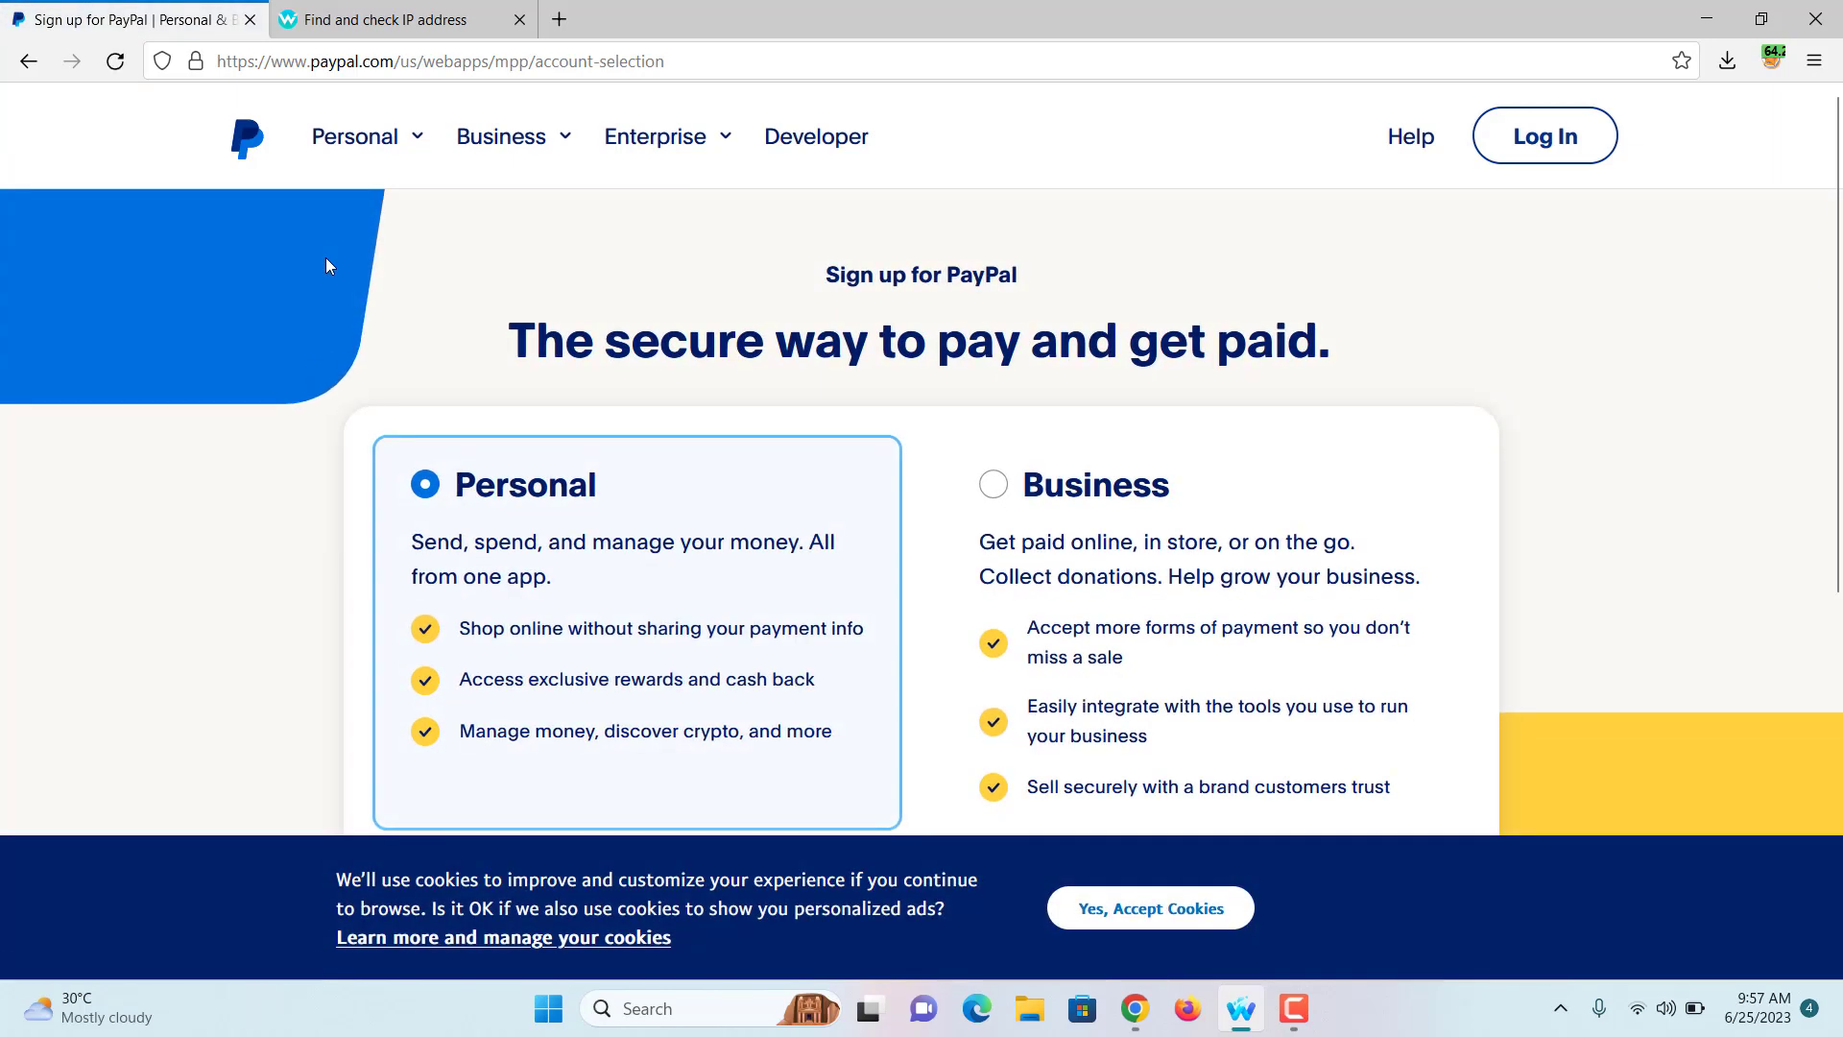
scroll(714, 338, "down", 4)
scroll(714, 338, "up", 3)
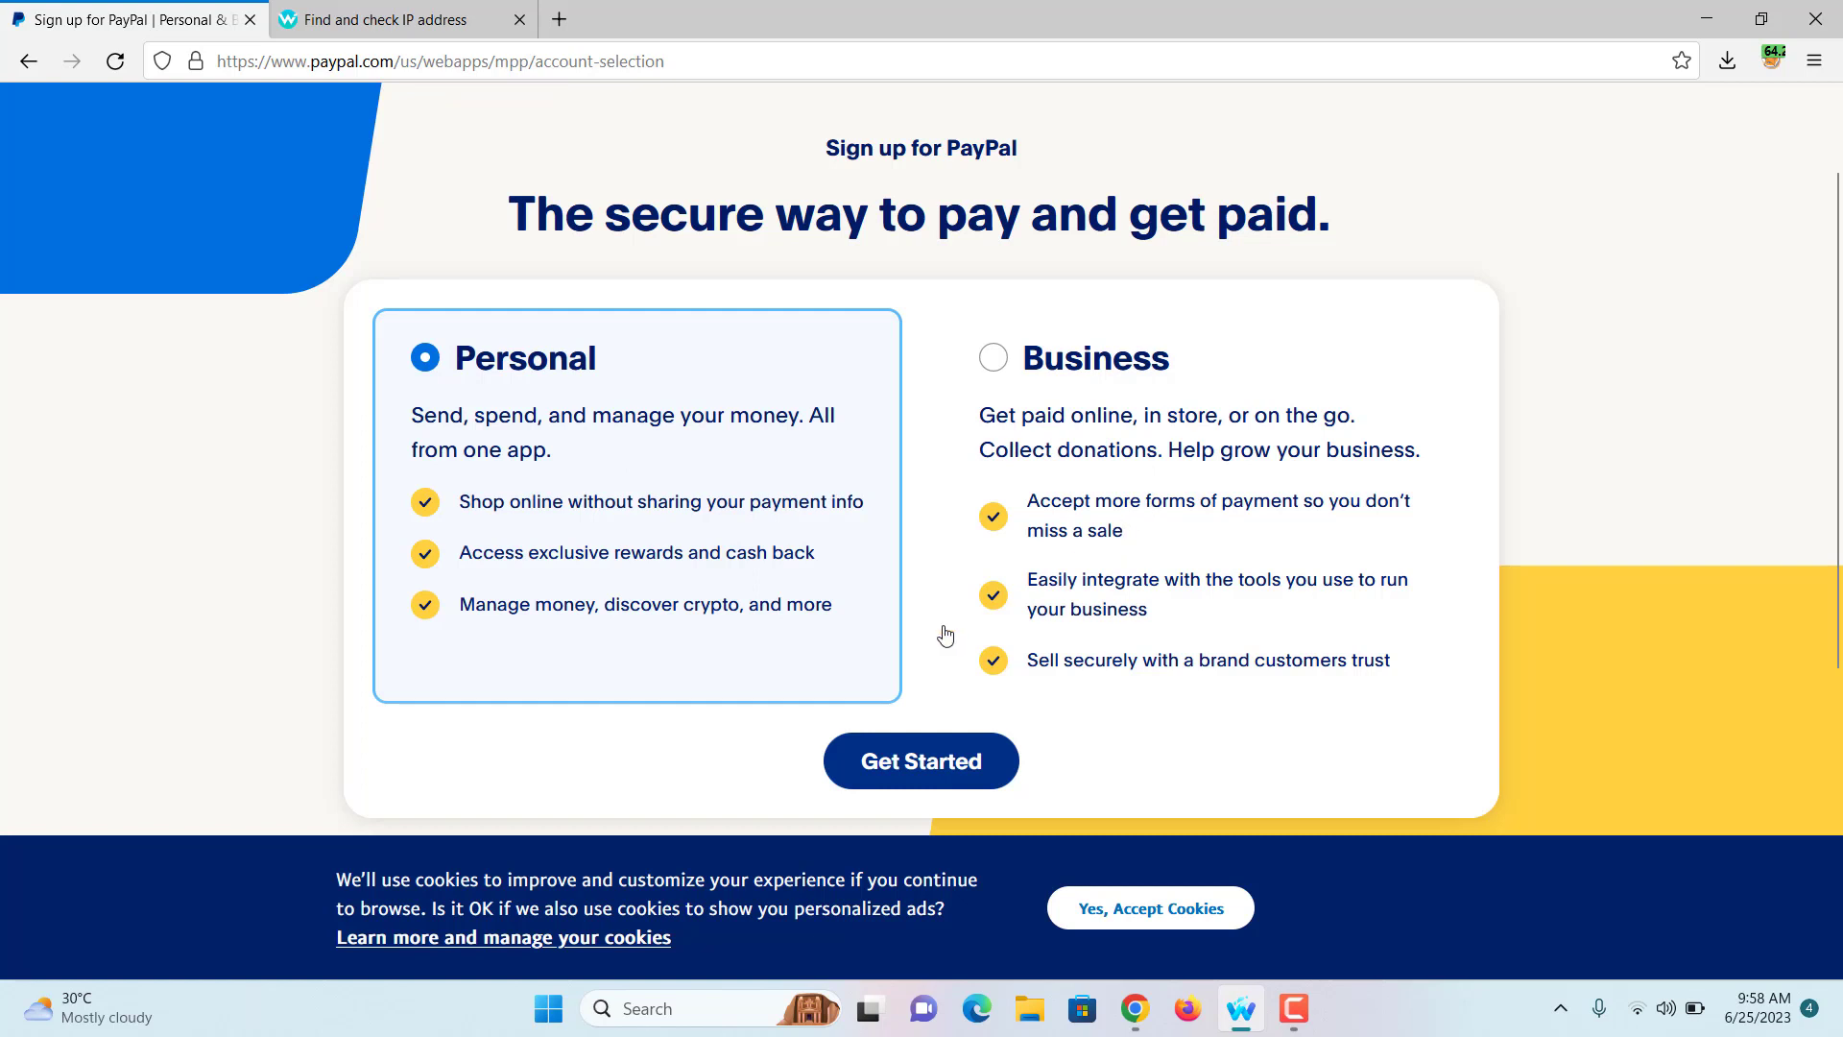
left_click(954, 754)
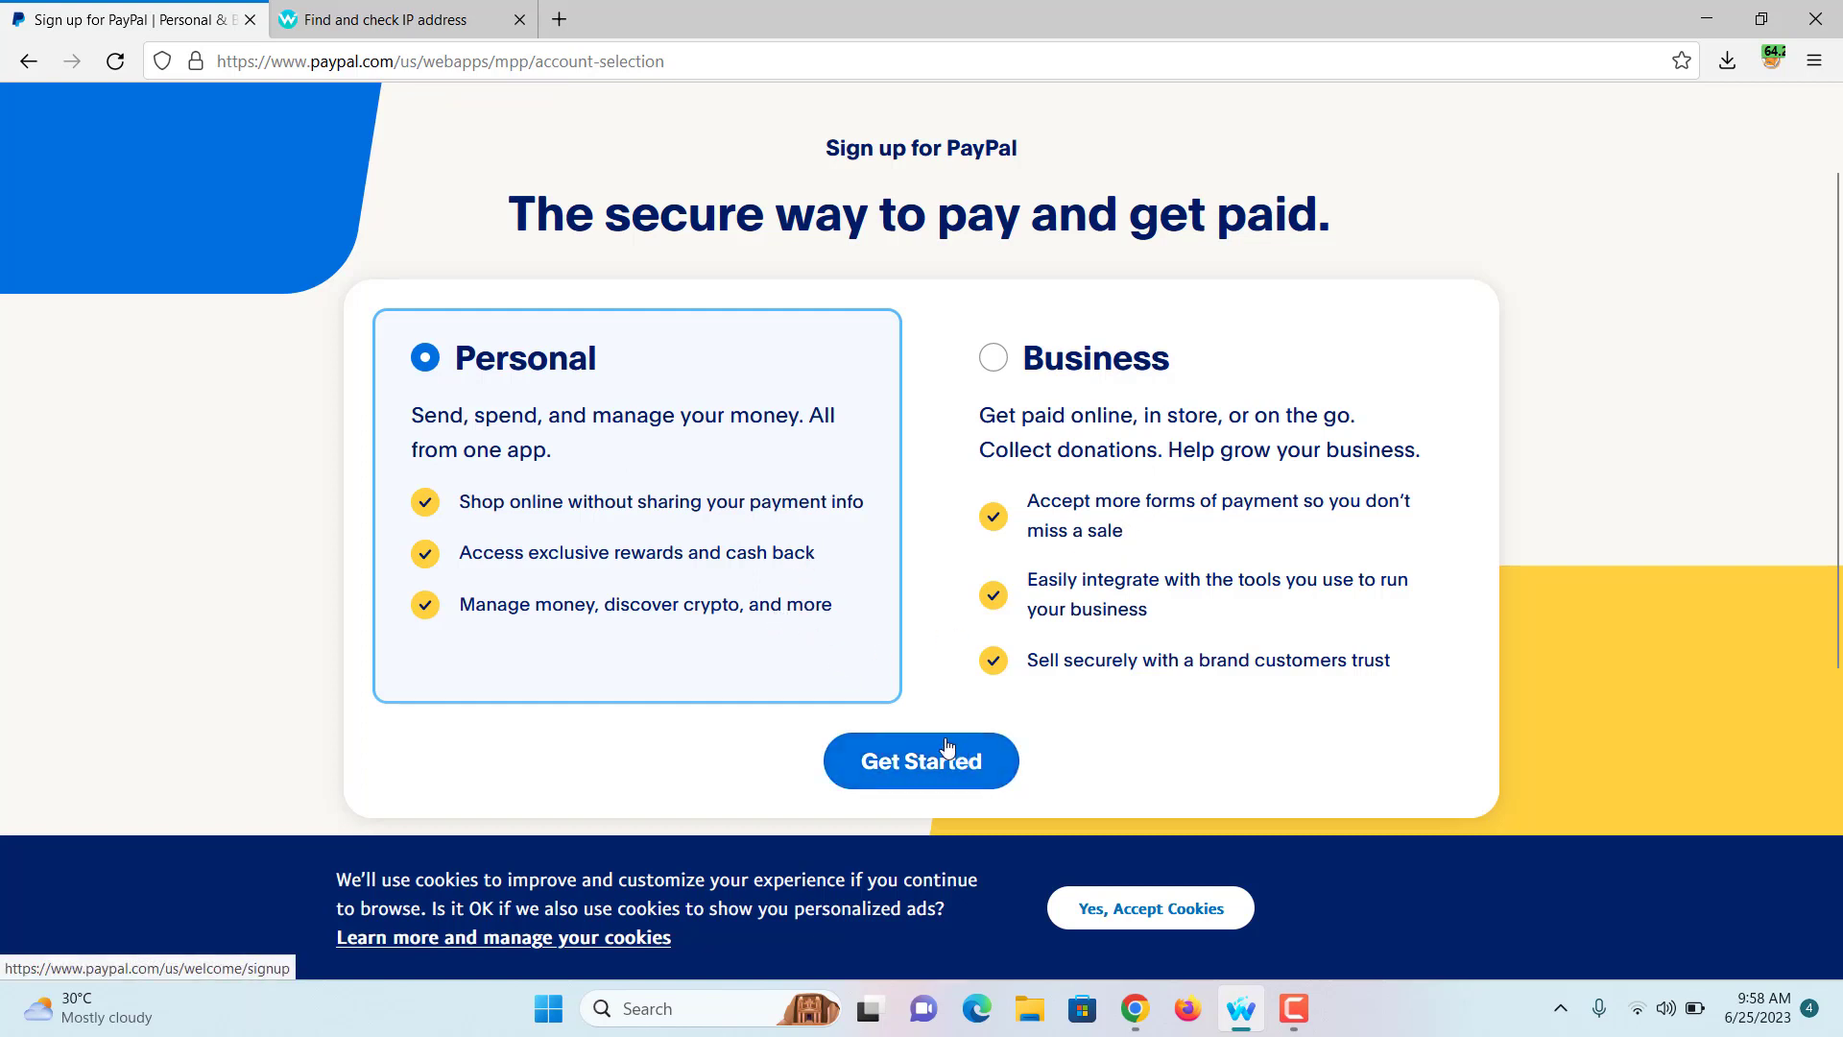
left_click(947, 746)
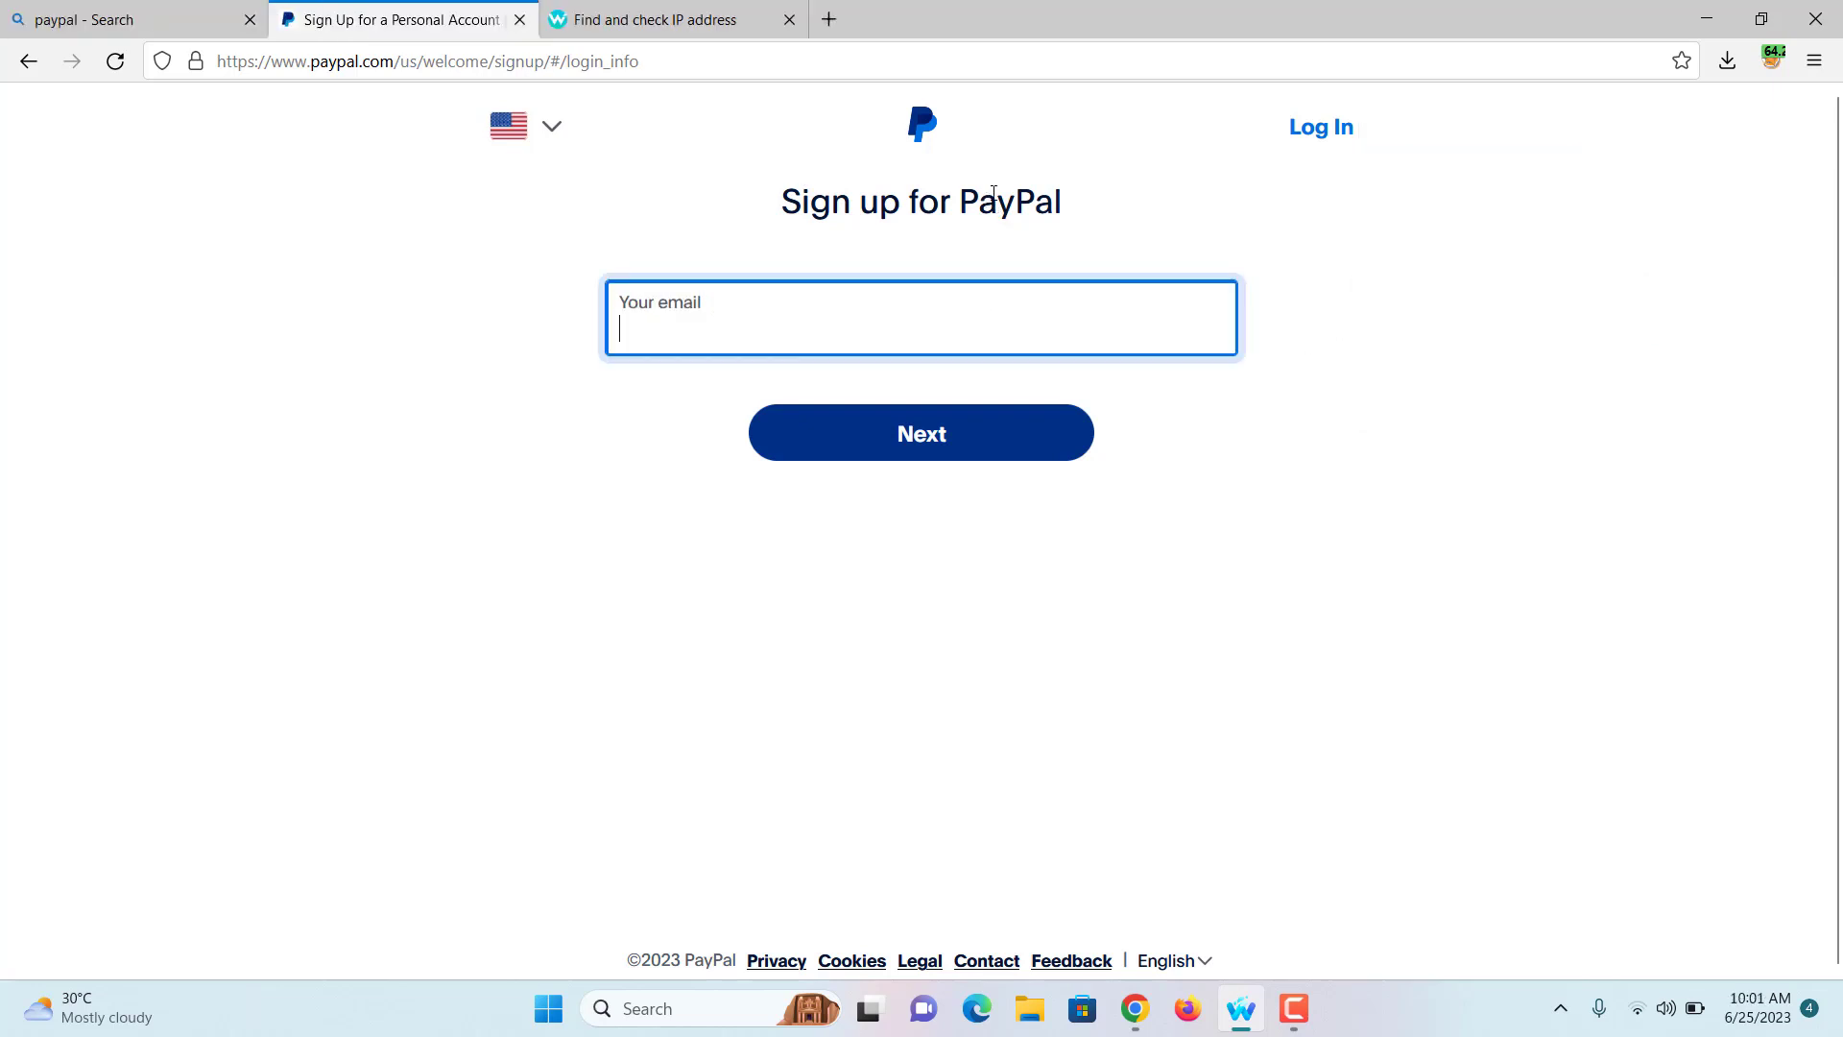
Step: Copy the Gmail account's email address from its account panel in a new tab
left_click(828, 19)
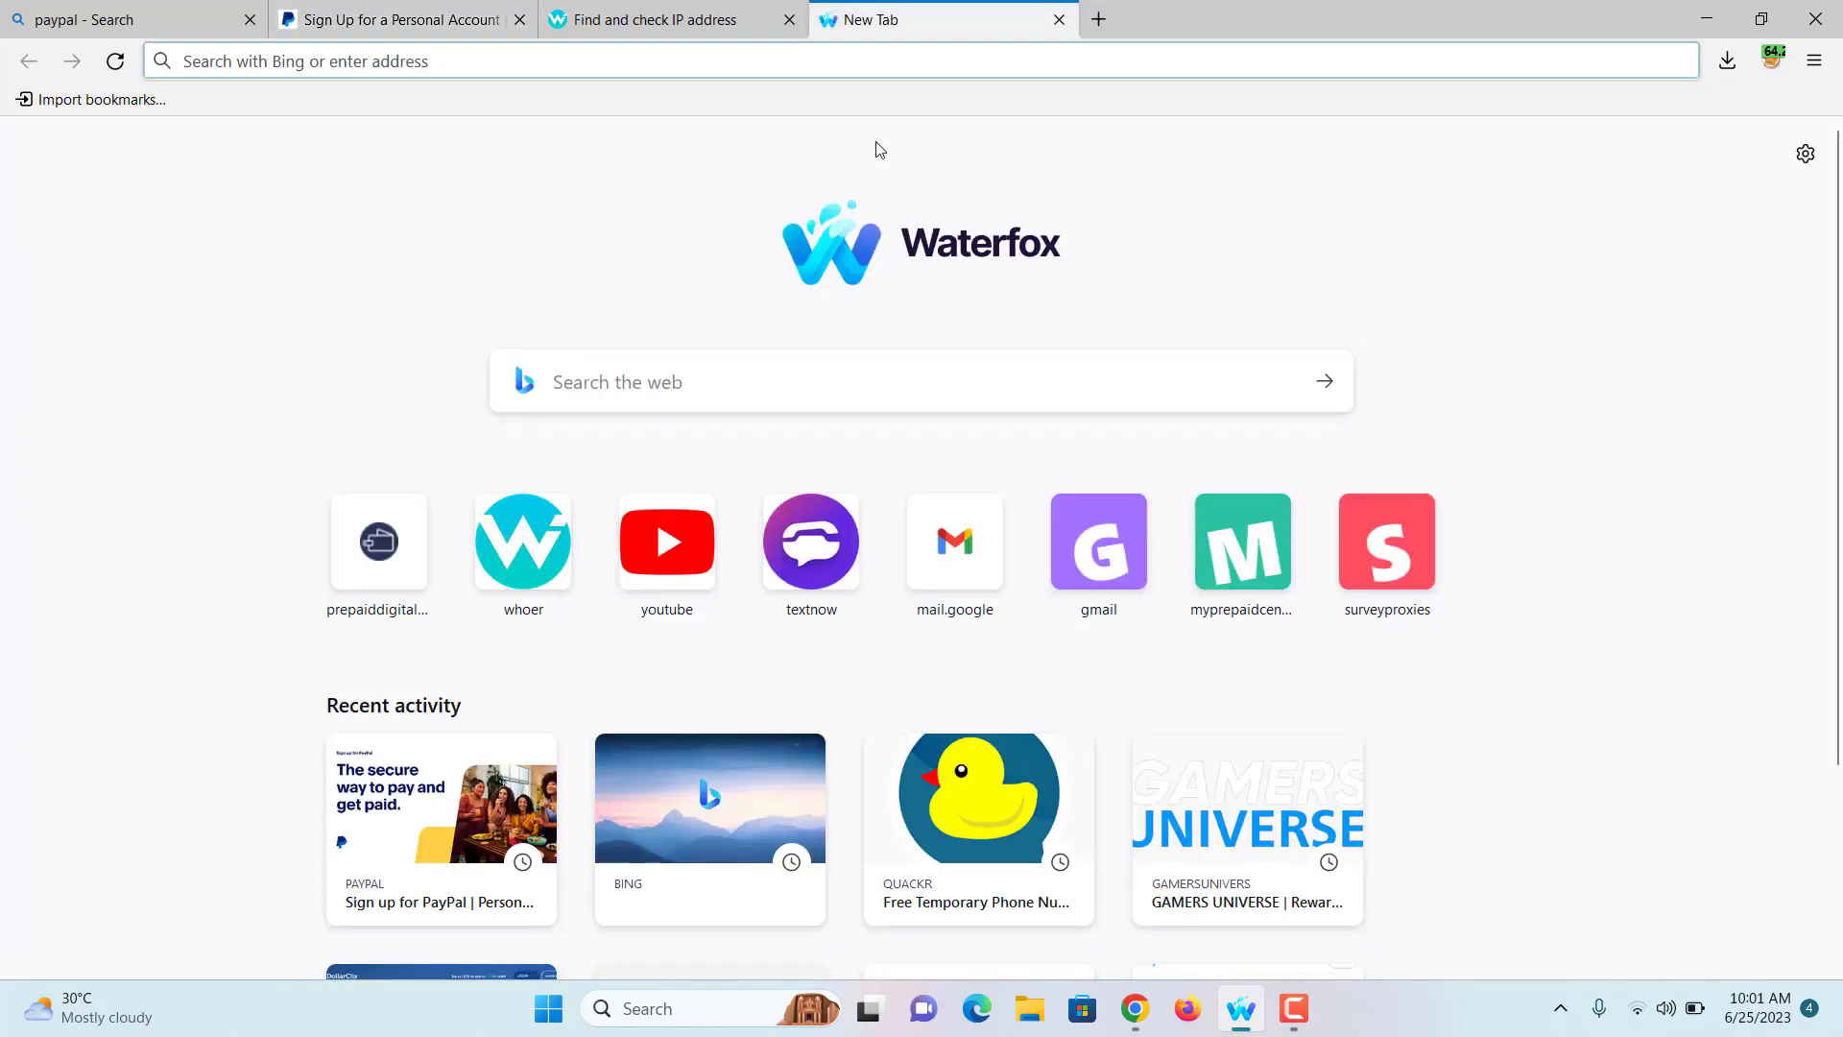
type("gmail.com/")
key("Return")
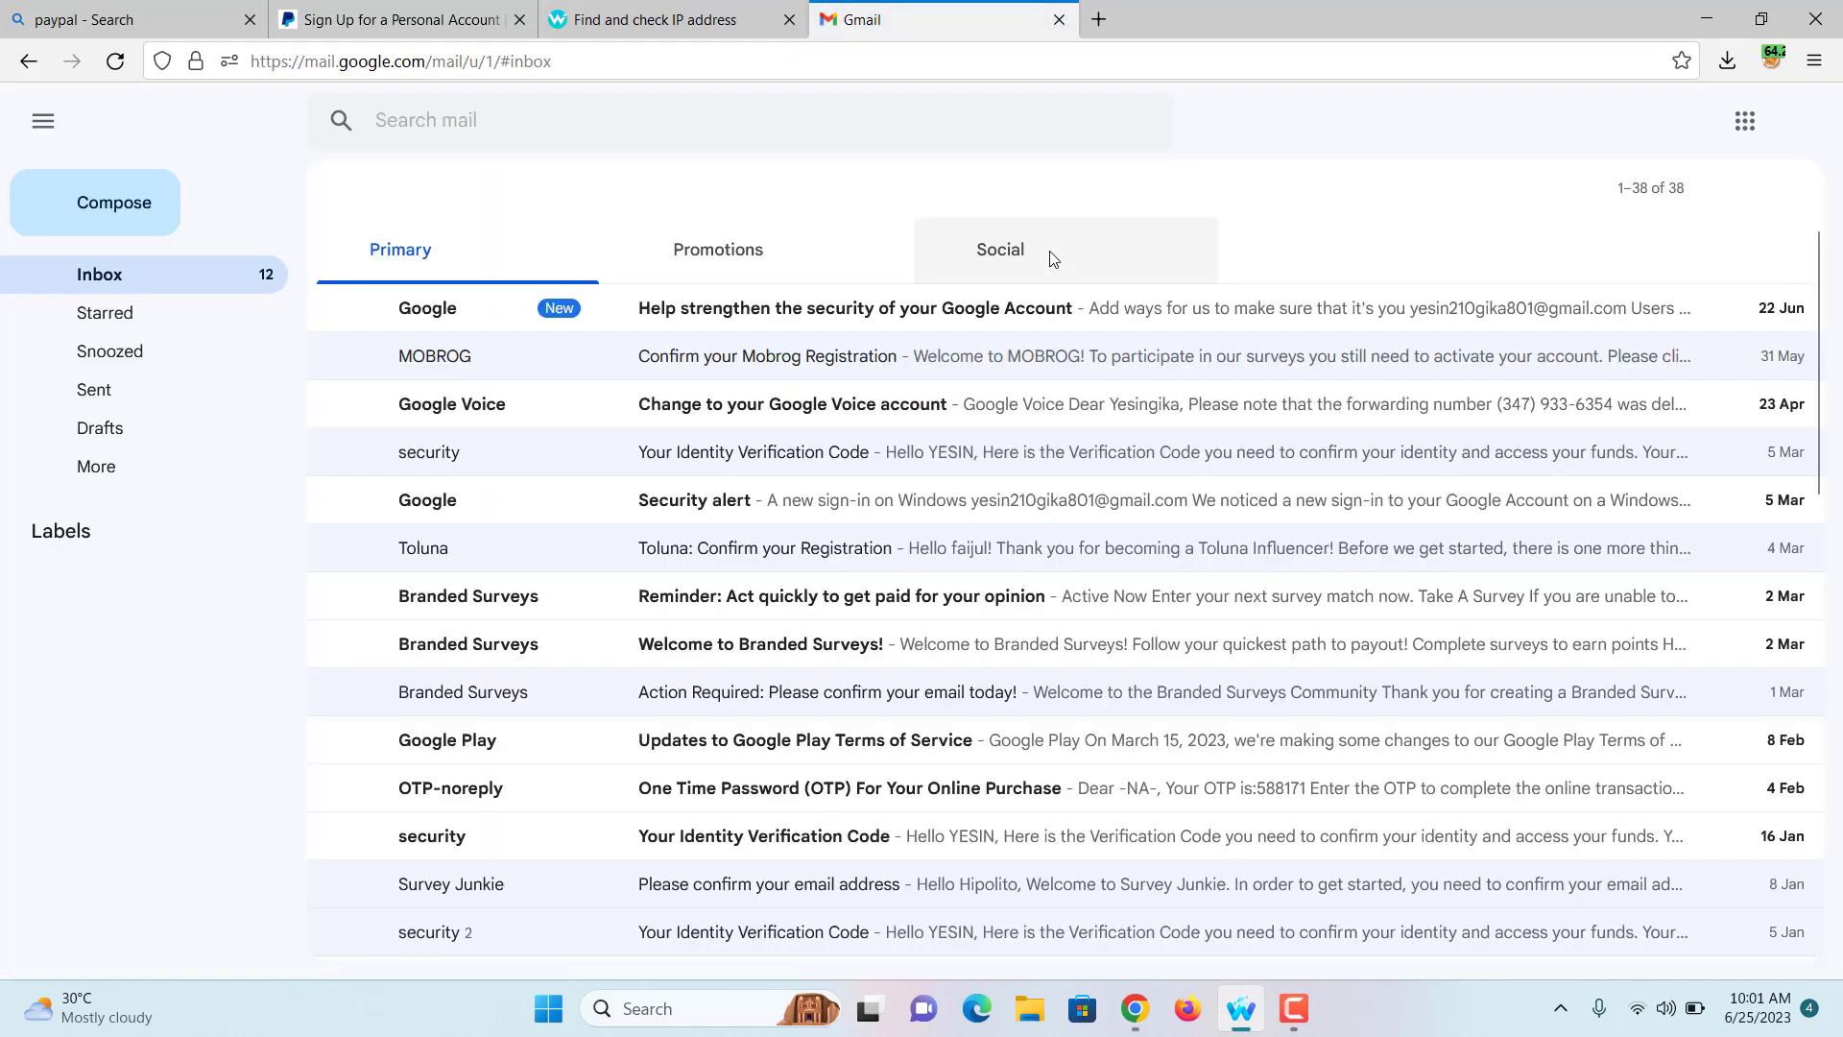
left_click(1801, 120)
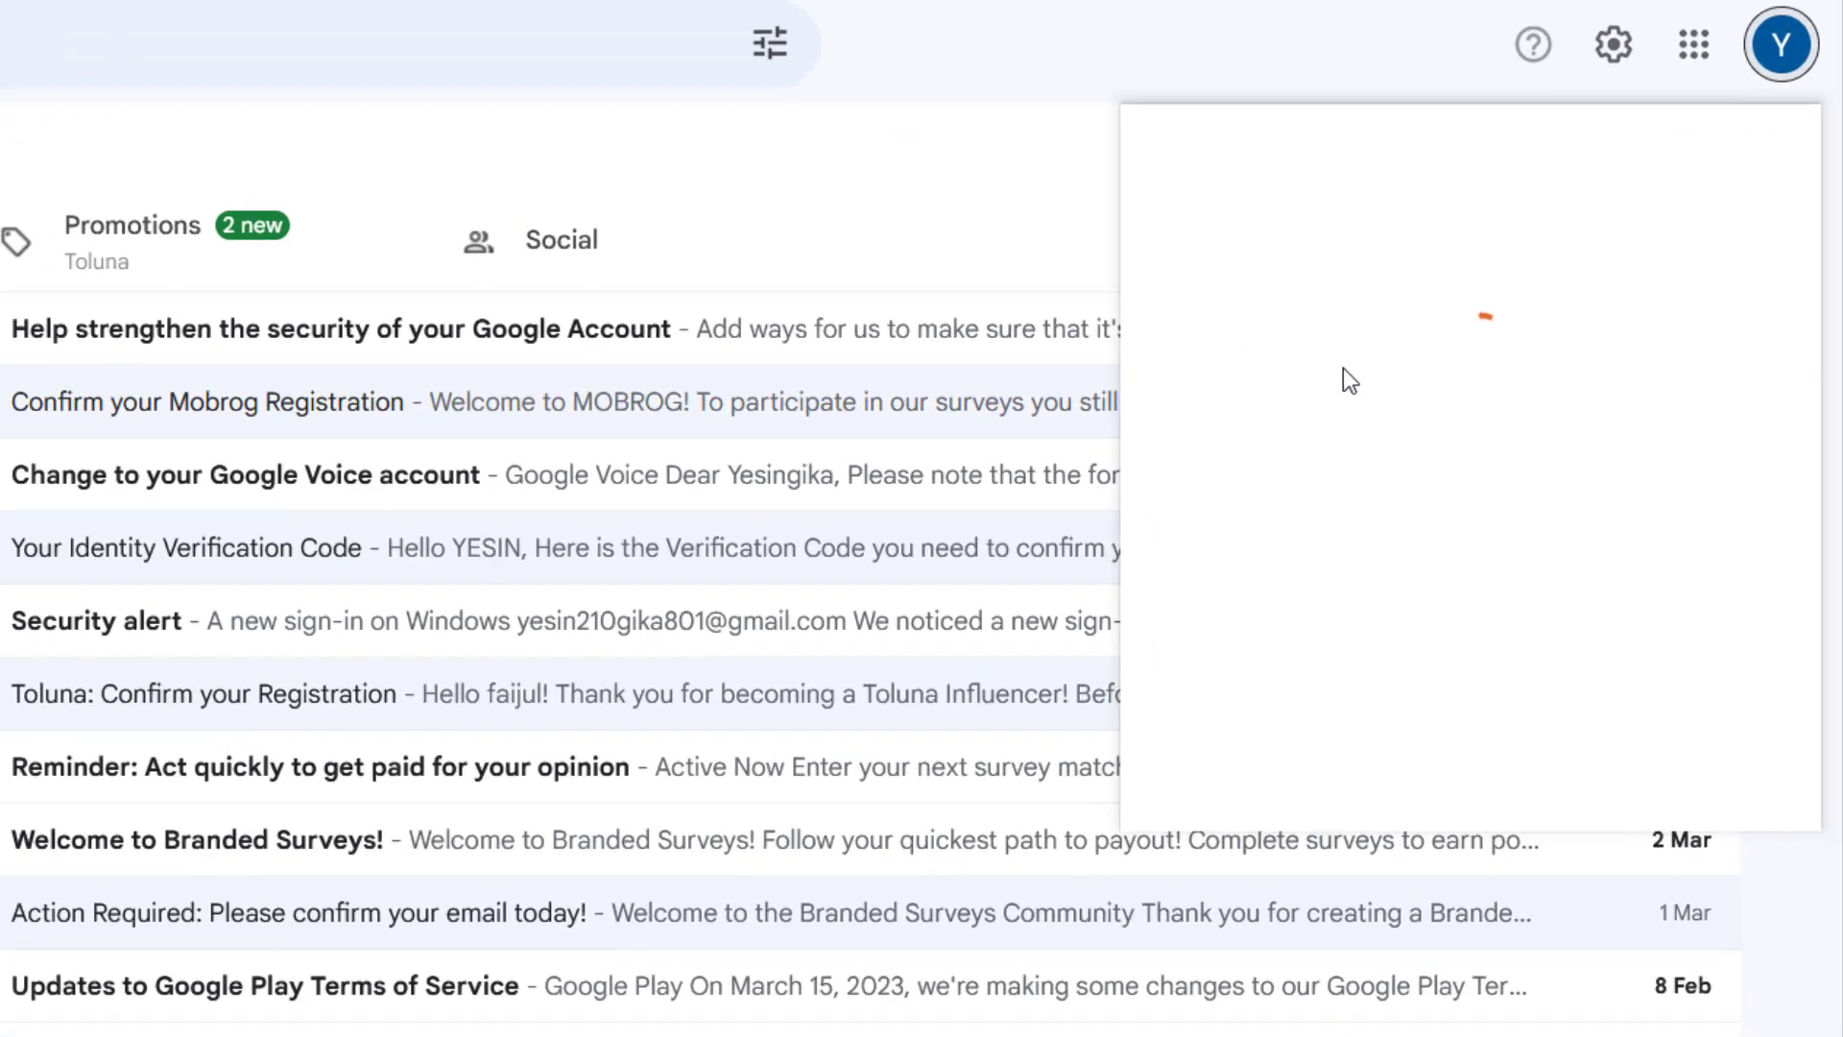
left_click_drag(1315, 222, 1601, 224)
right_click(1613, 244)
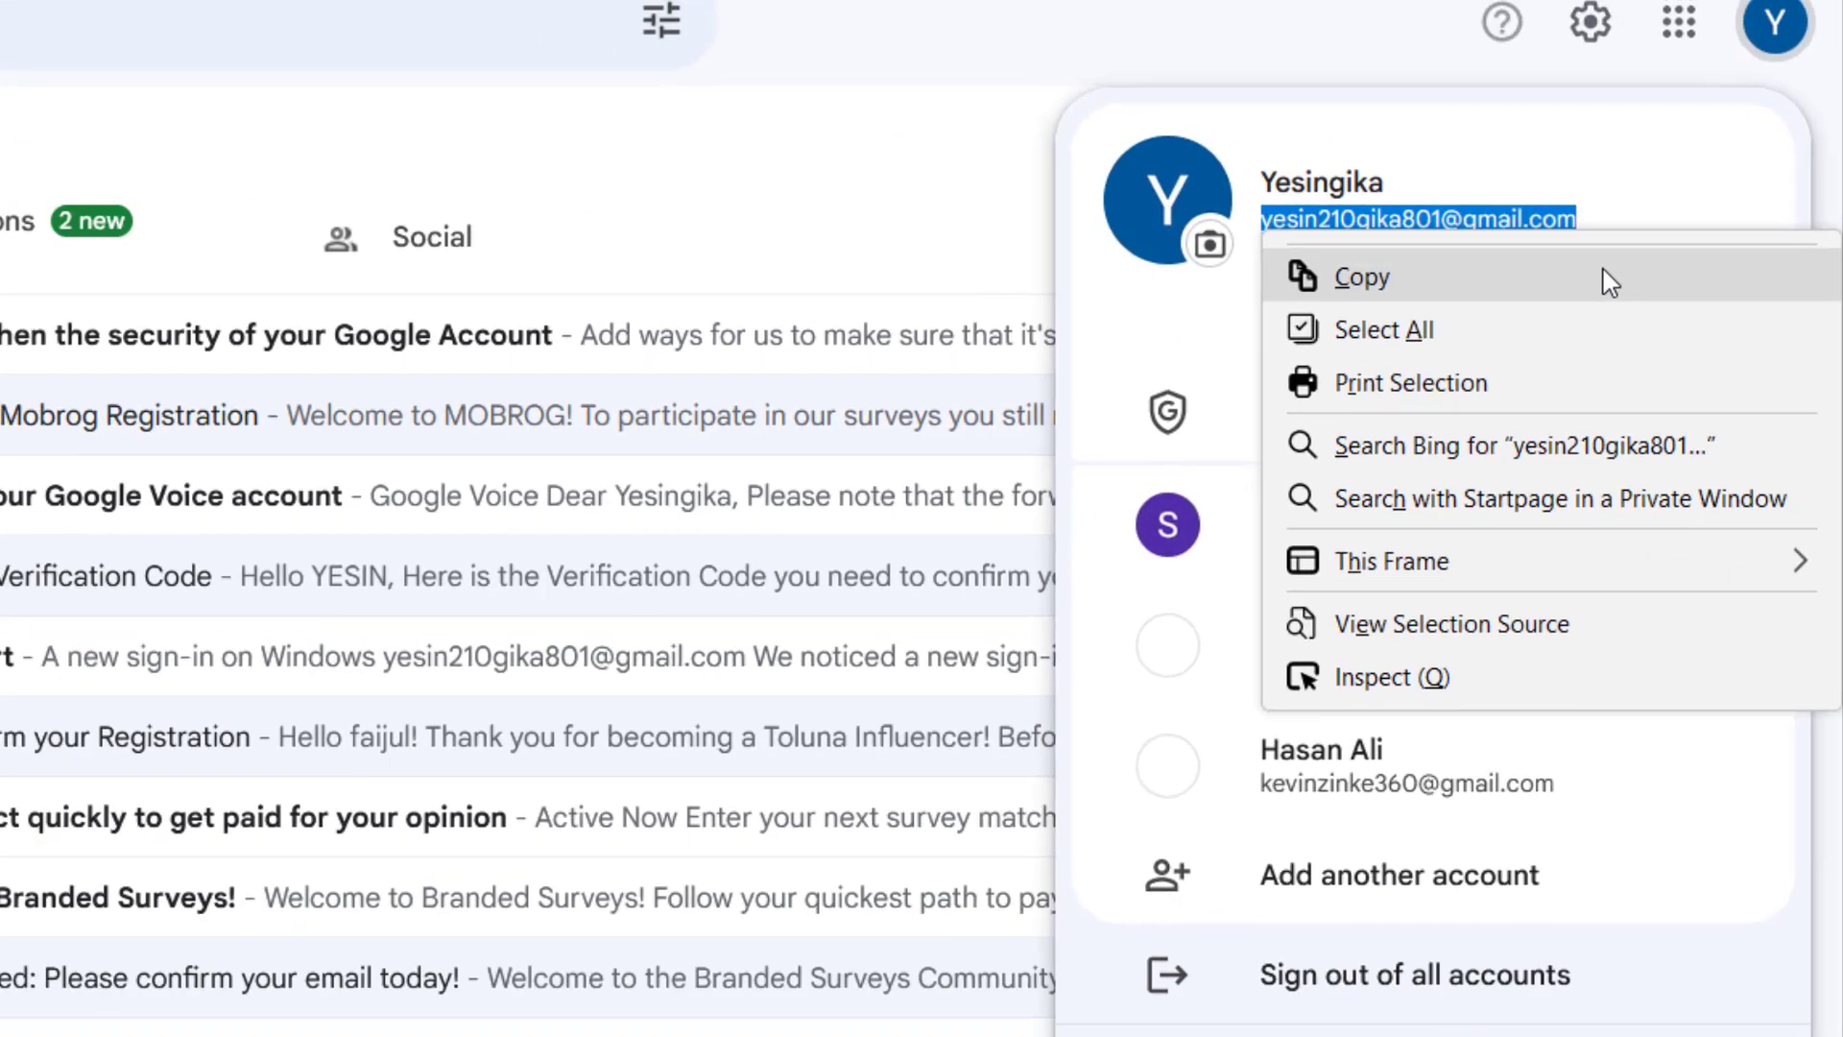
left_click(1574, 279)
Step: Paste the copied email into PayPal's signup email field and submit it
left_click(403, 19)
left_click(716, 324)
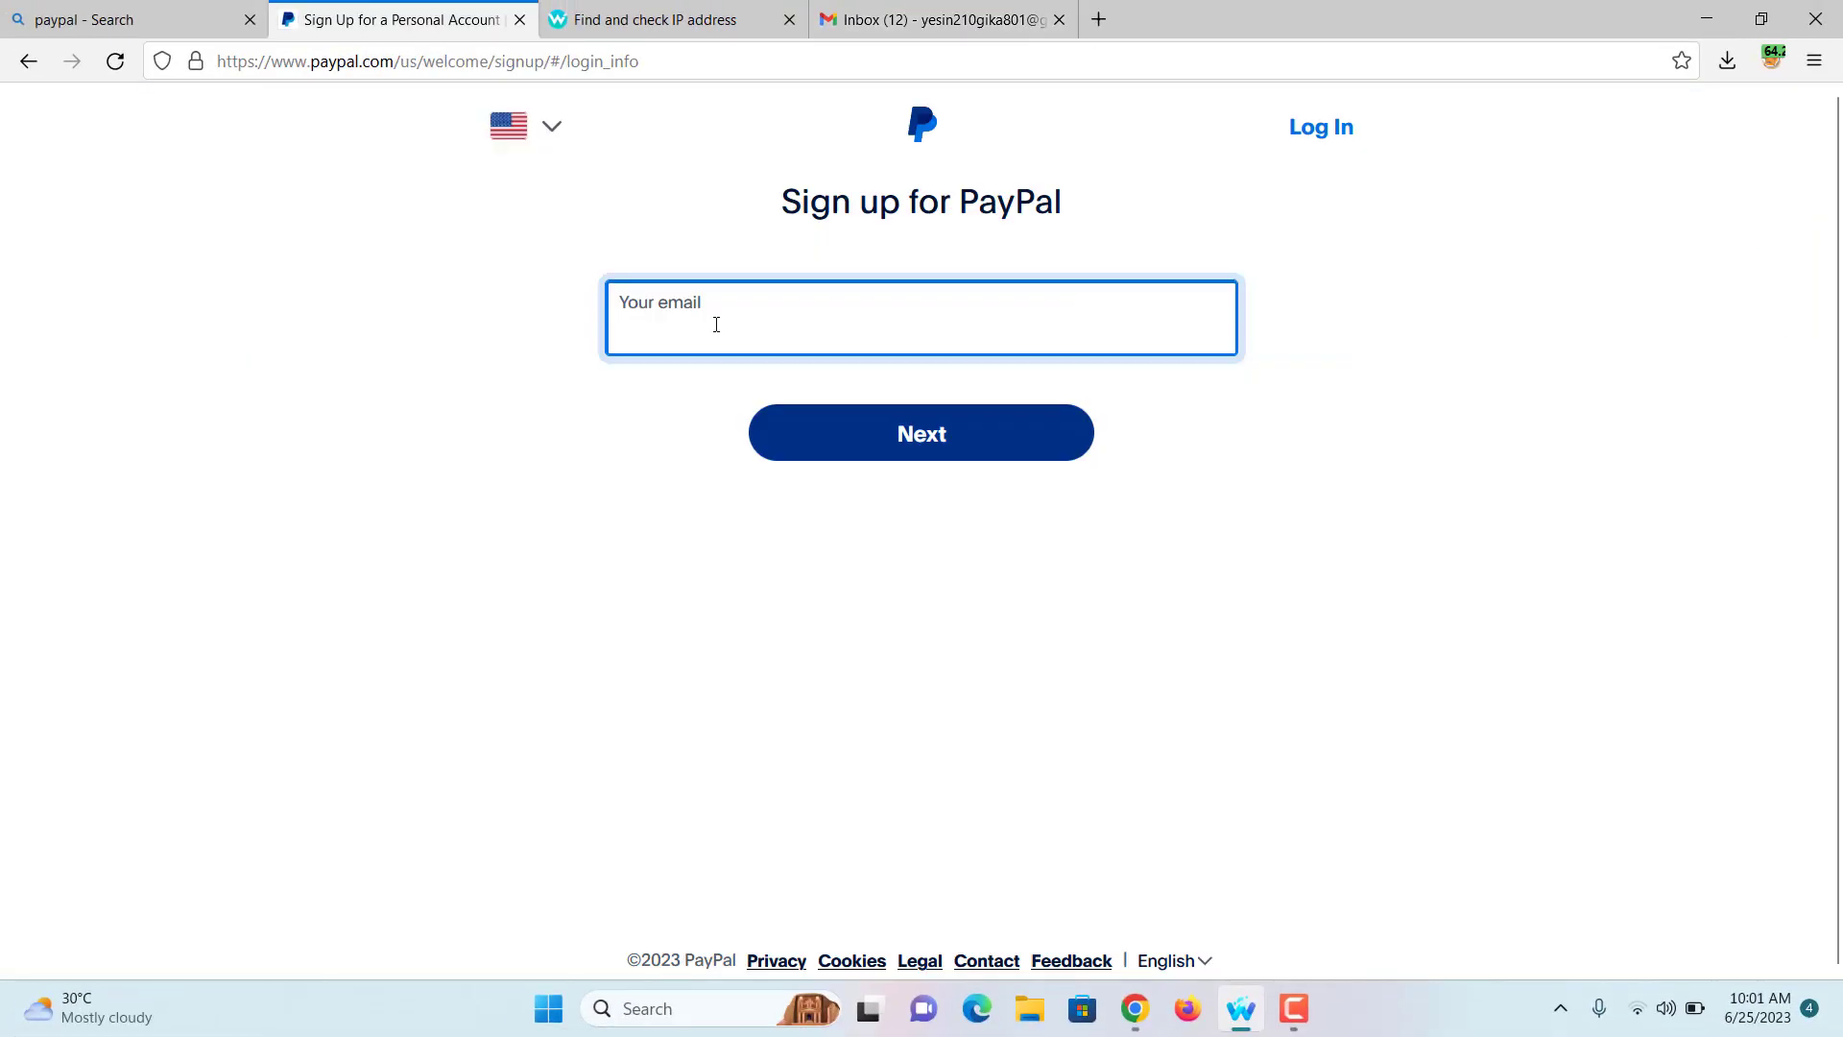
key("ctrl+v")
left_click(946, 448)
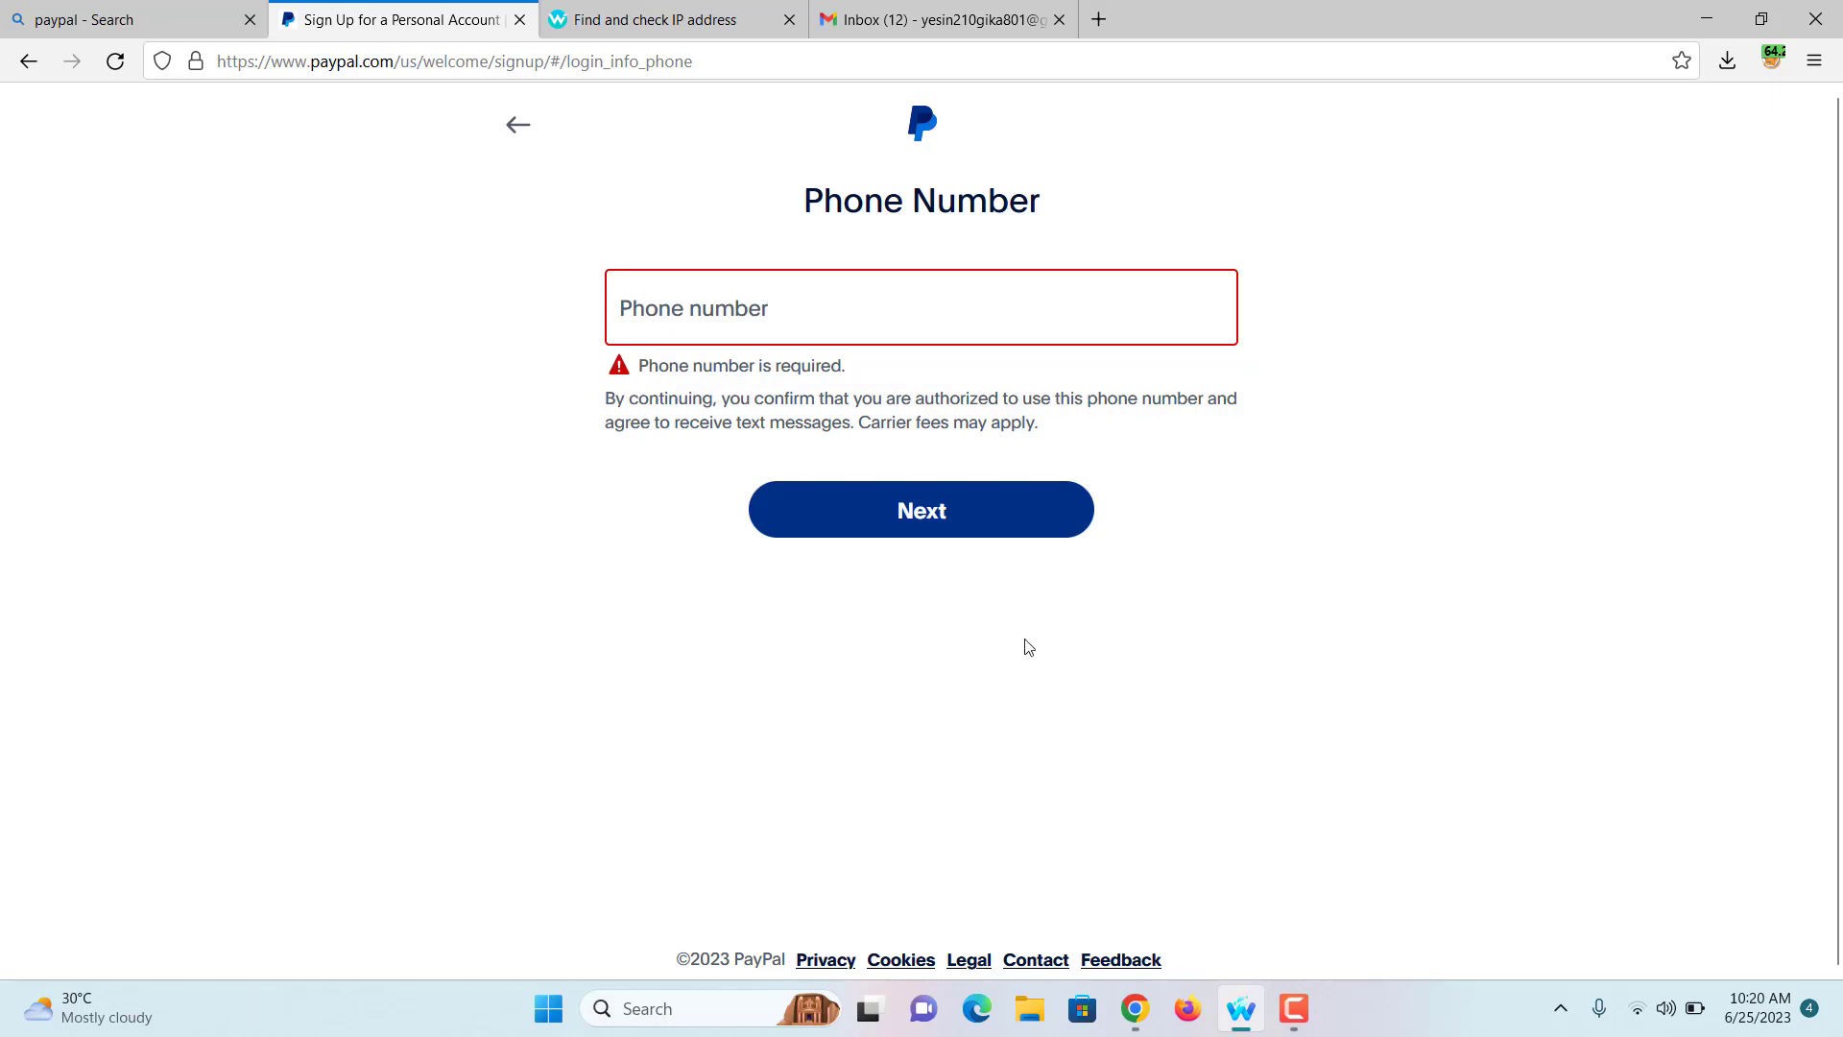
Step: Rent a TextVerified number for the 'paypal' service and copy it
left_click(1132, 1016)
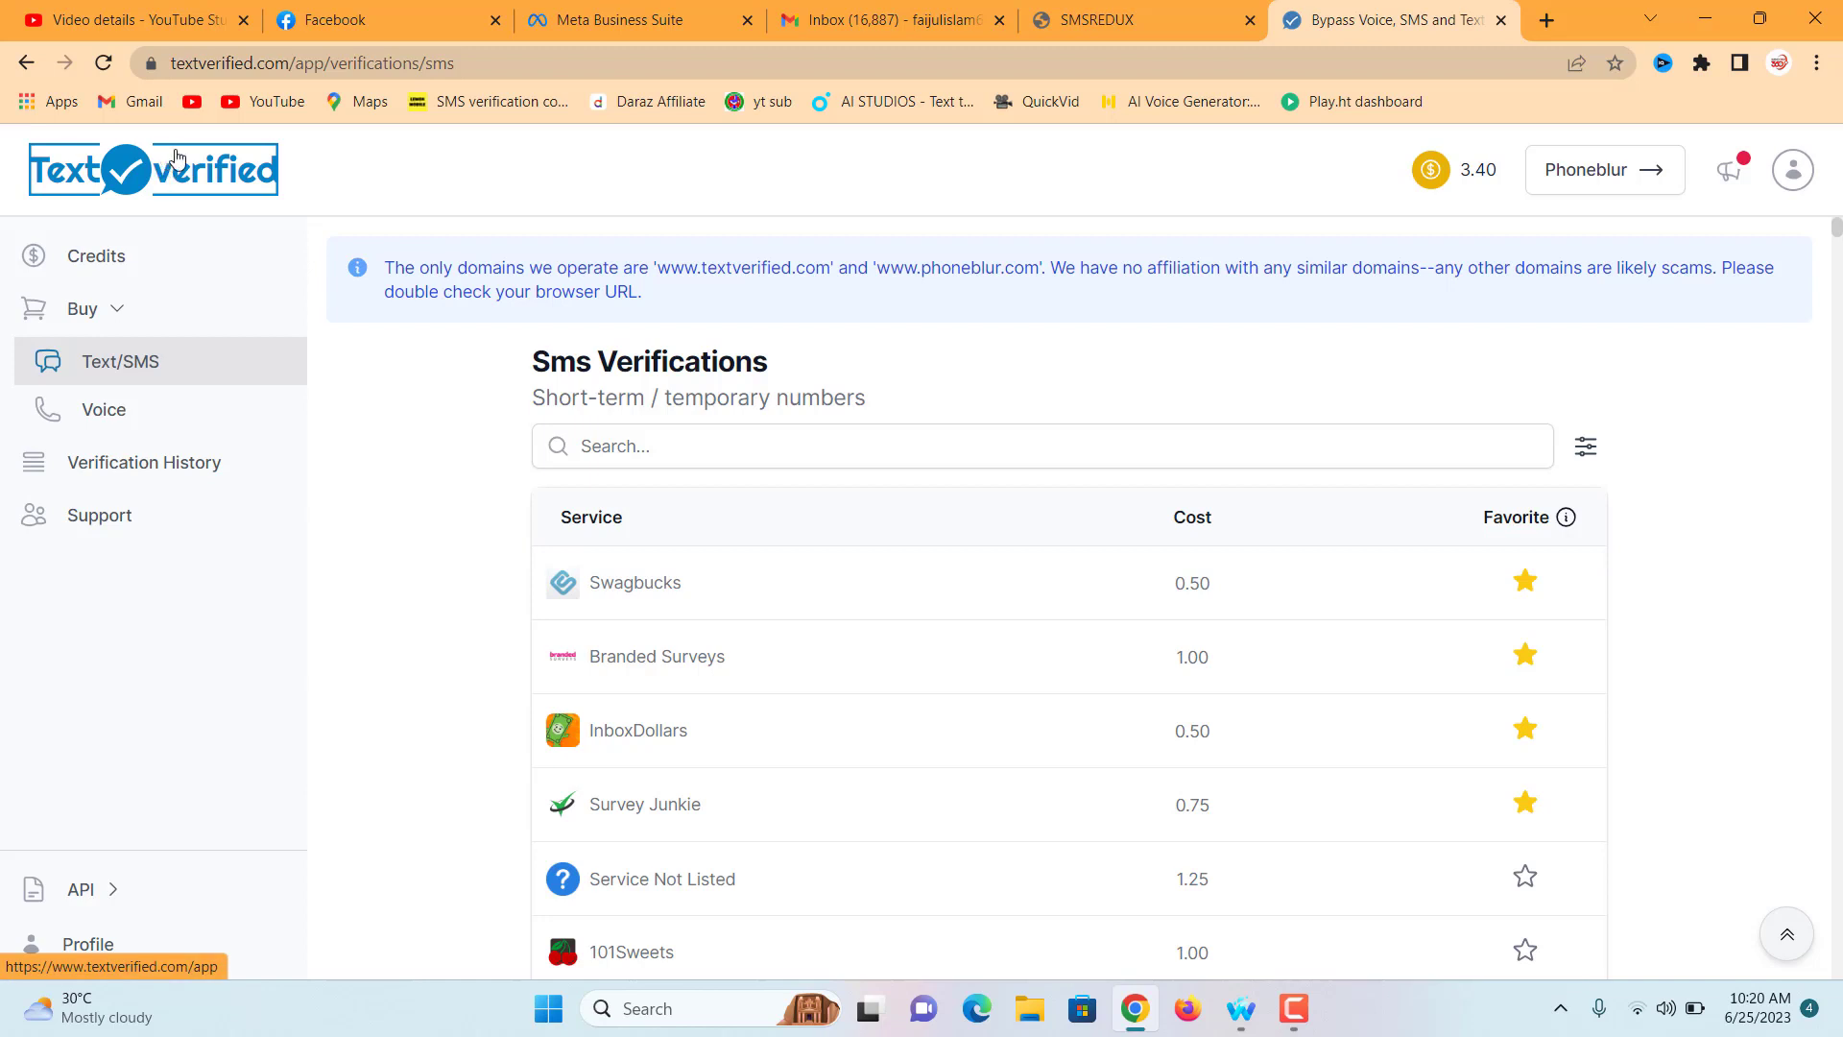
left_click(790, 446)
type("pa")
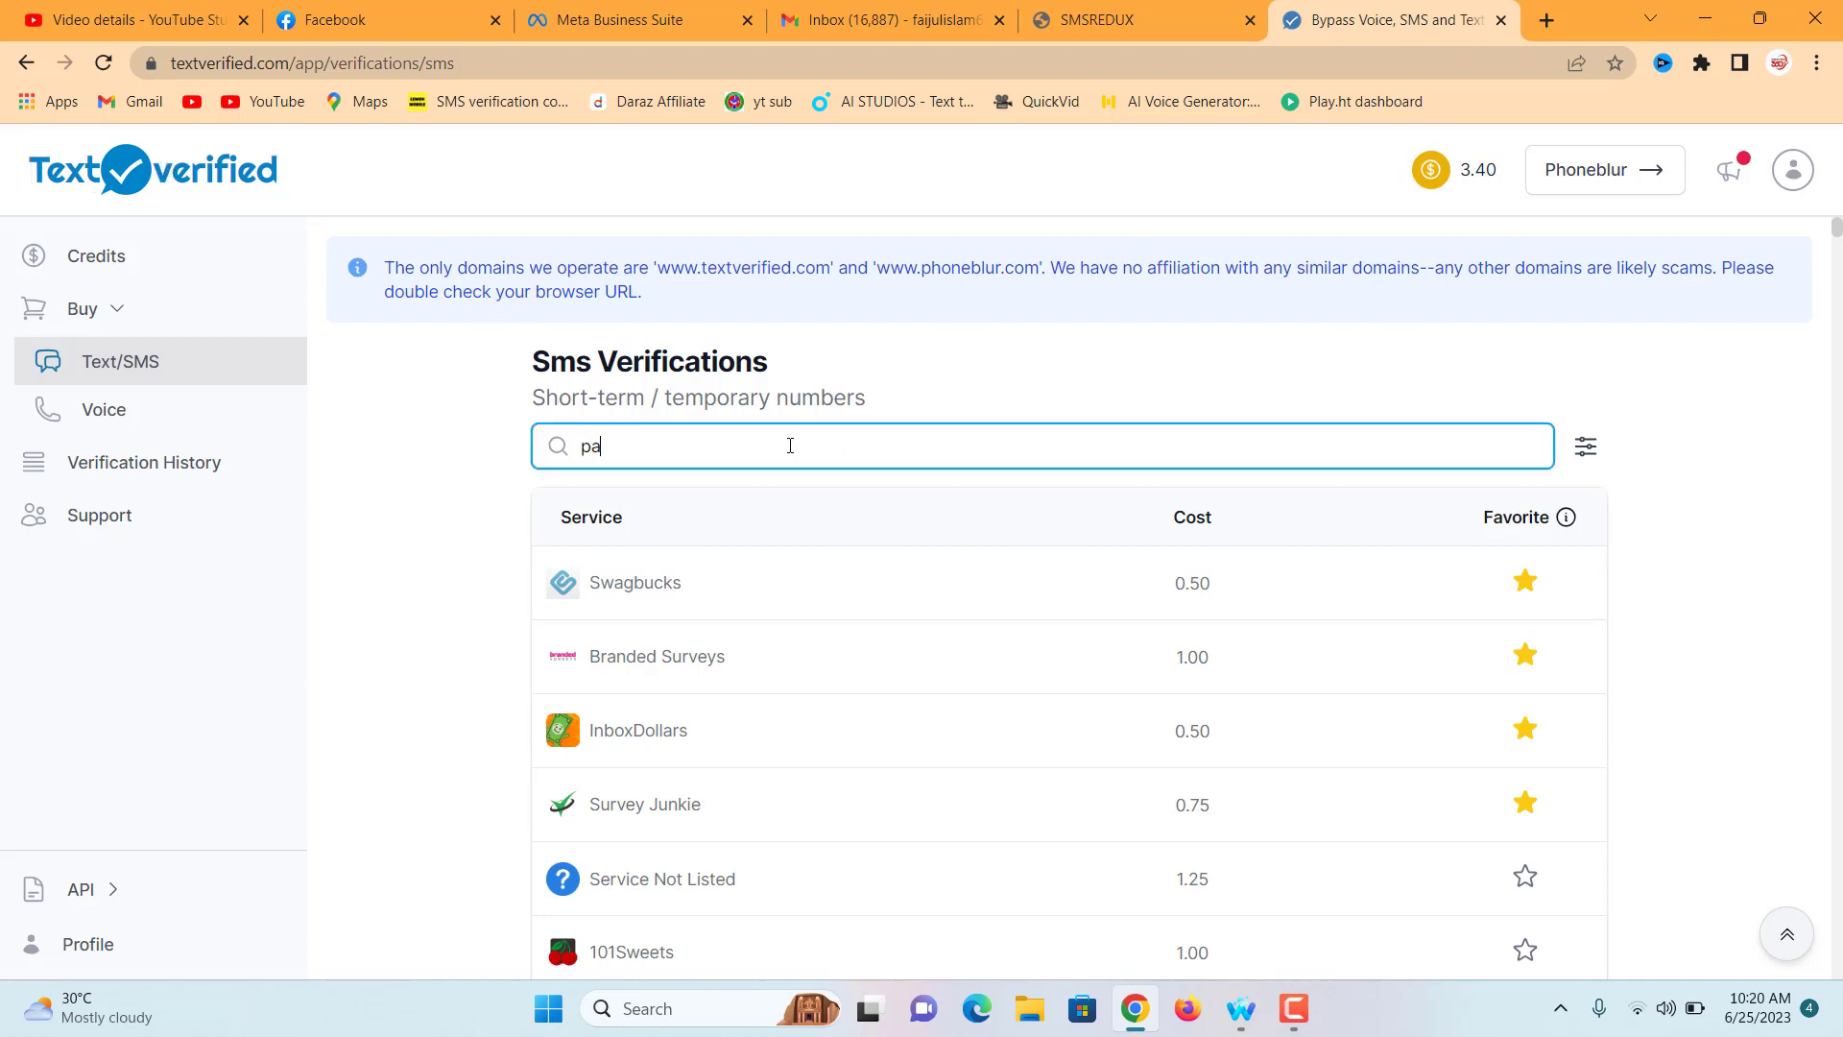
type("ypal")
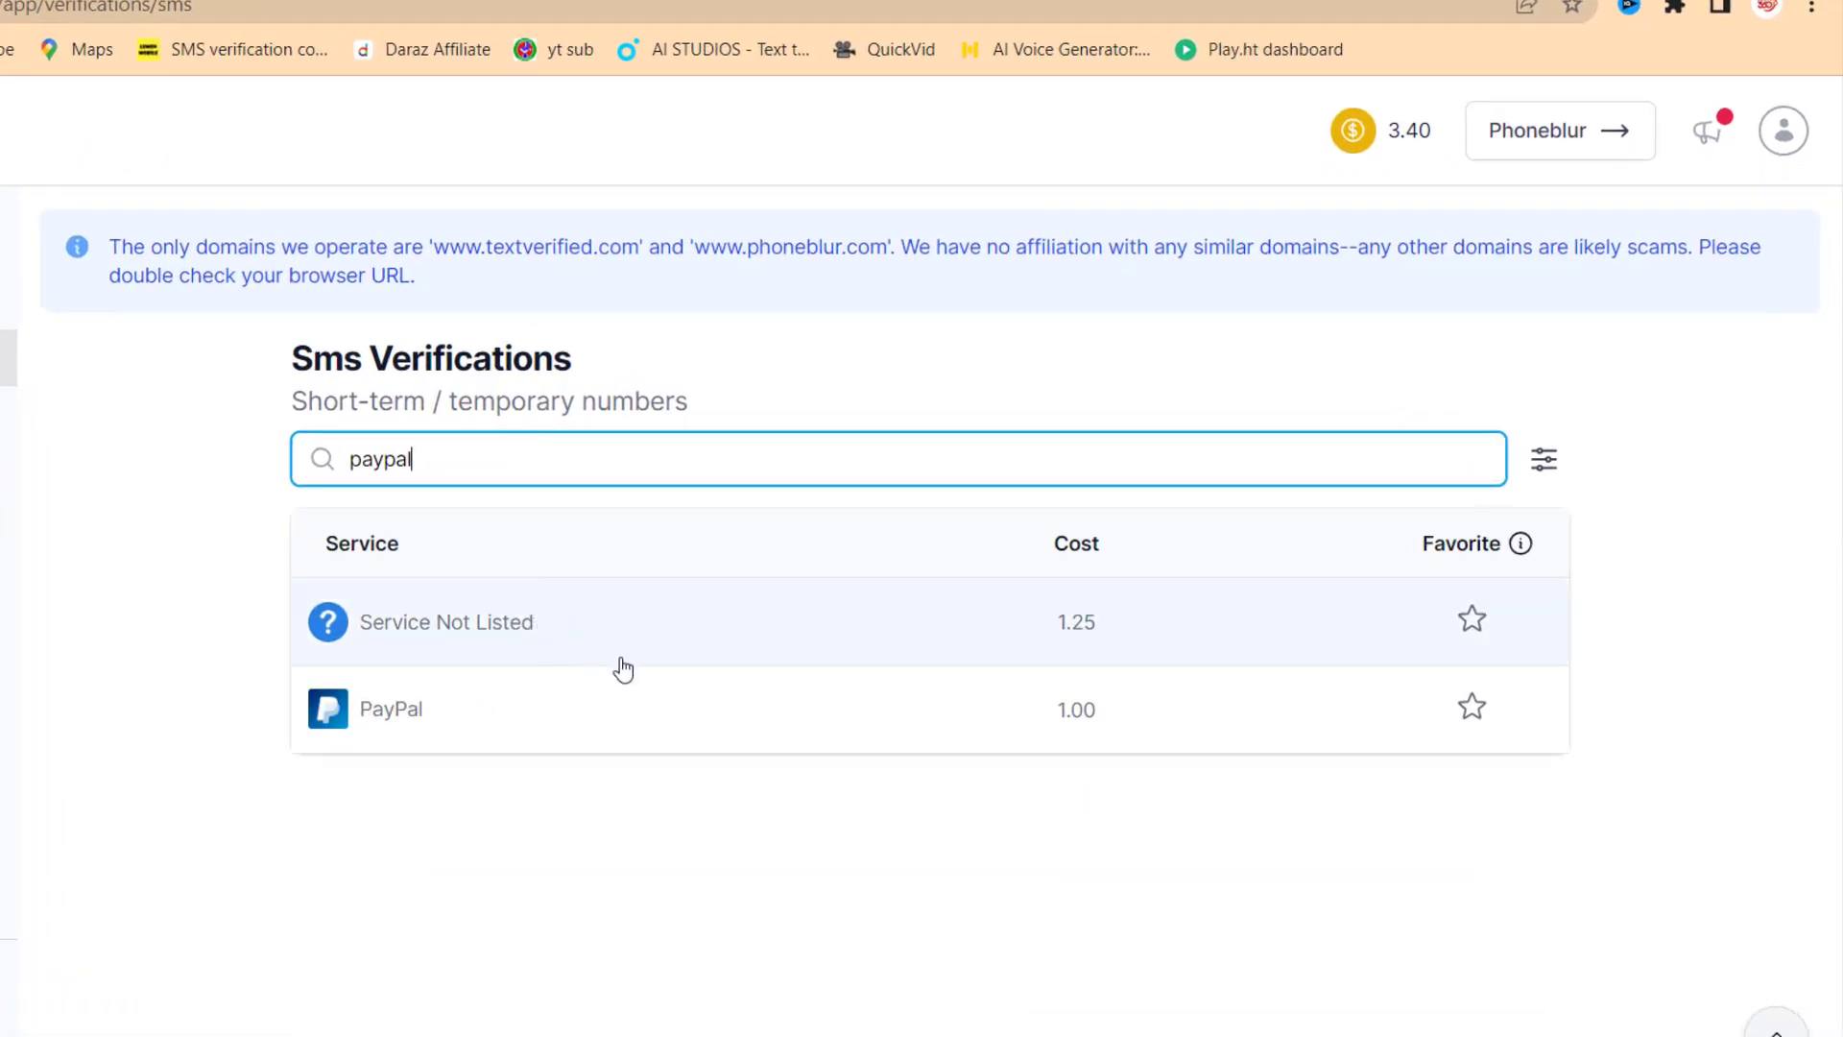
left_click(918, 724)
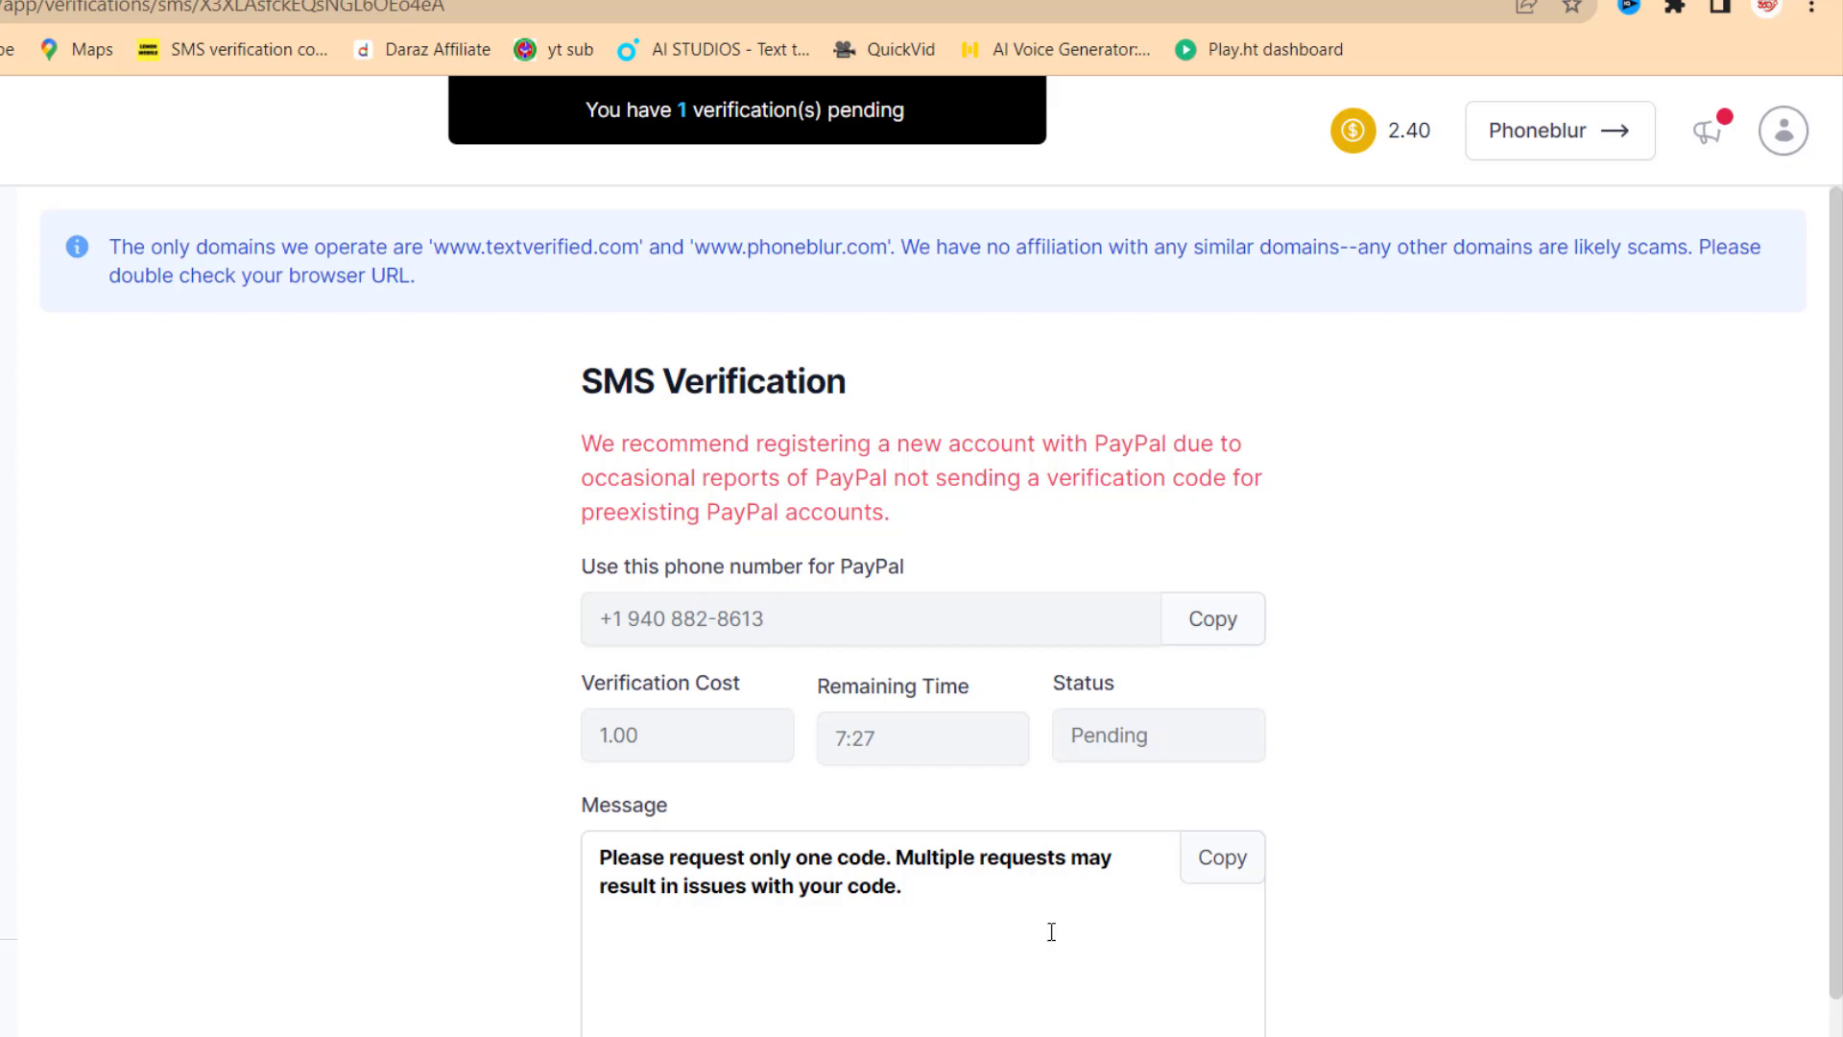
left_click(1212, 618)
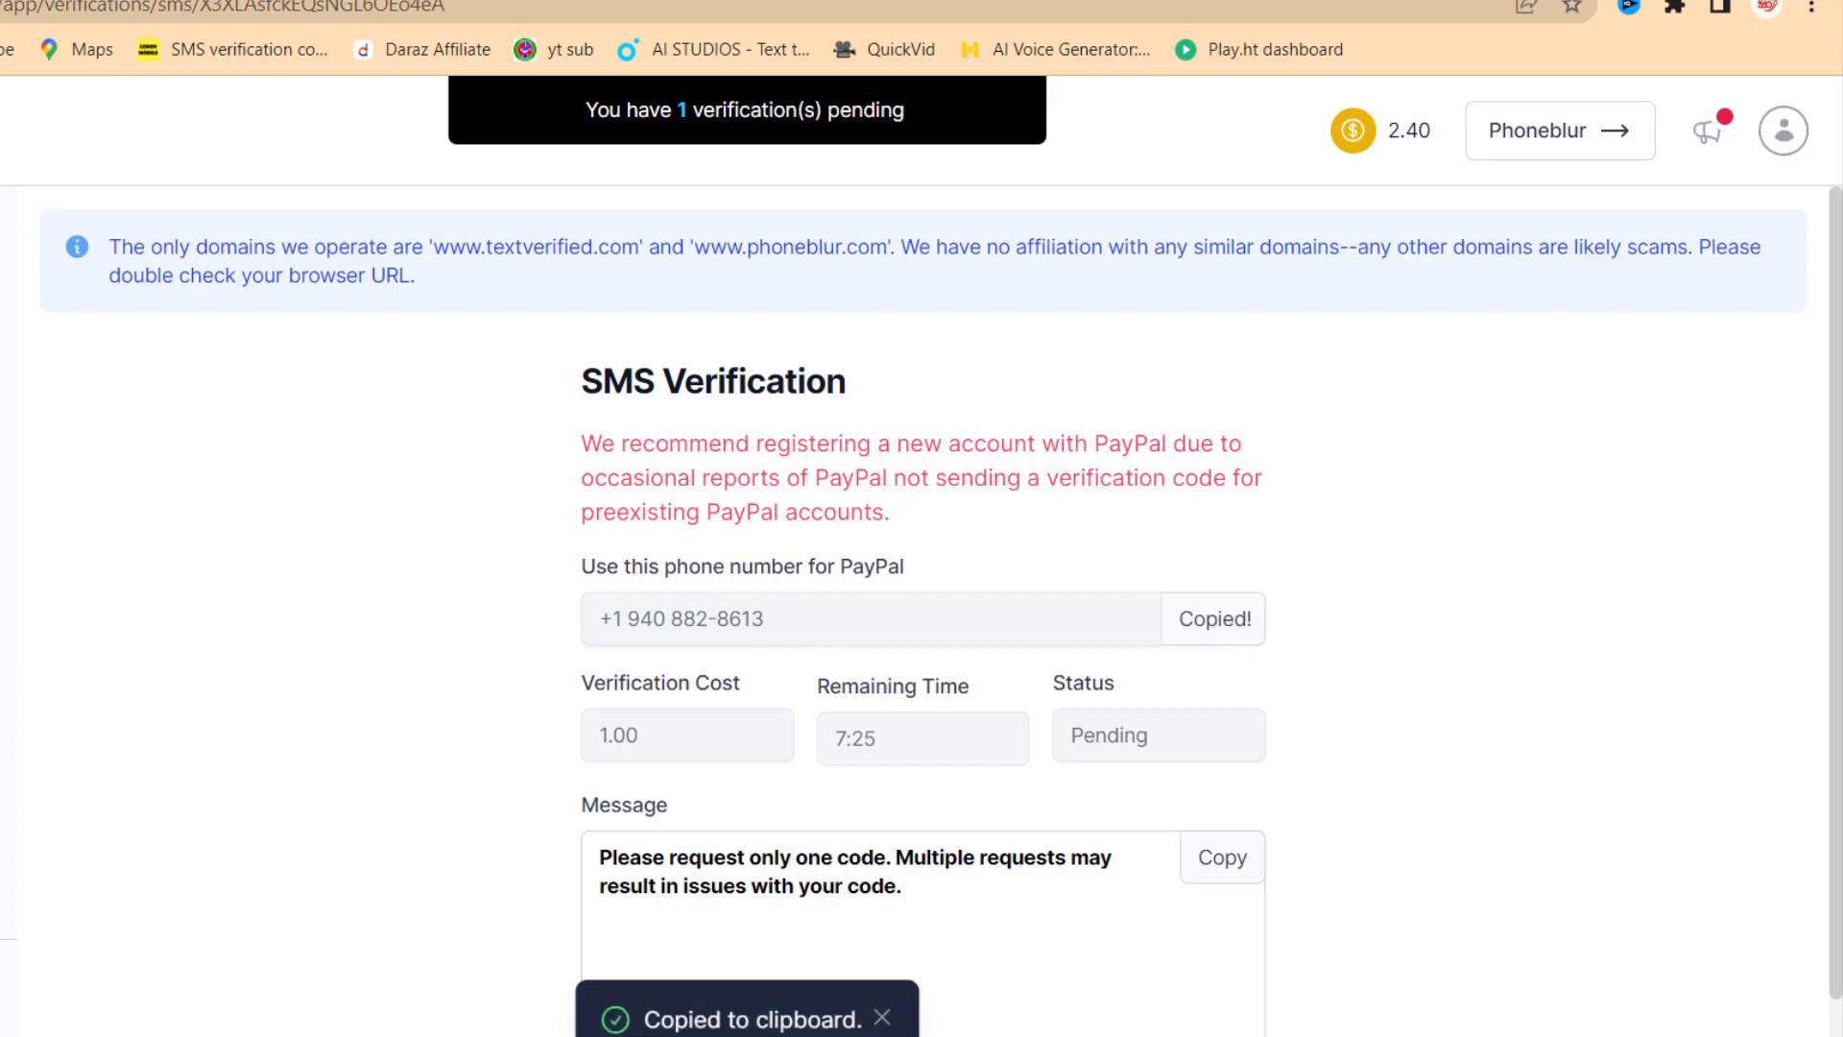
mouse_move(1126, 1035)
left_click(1126, 955)
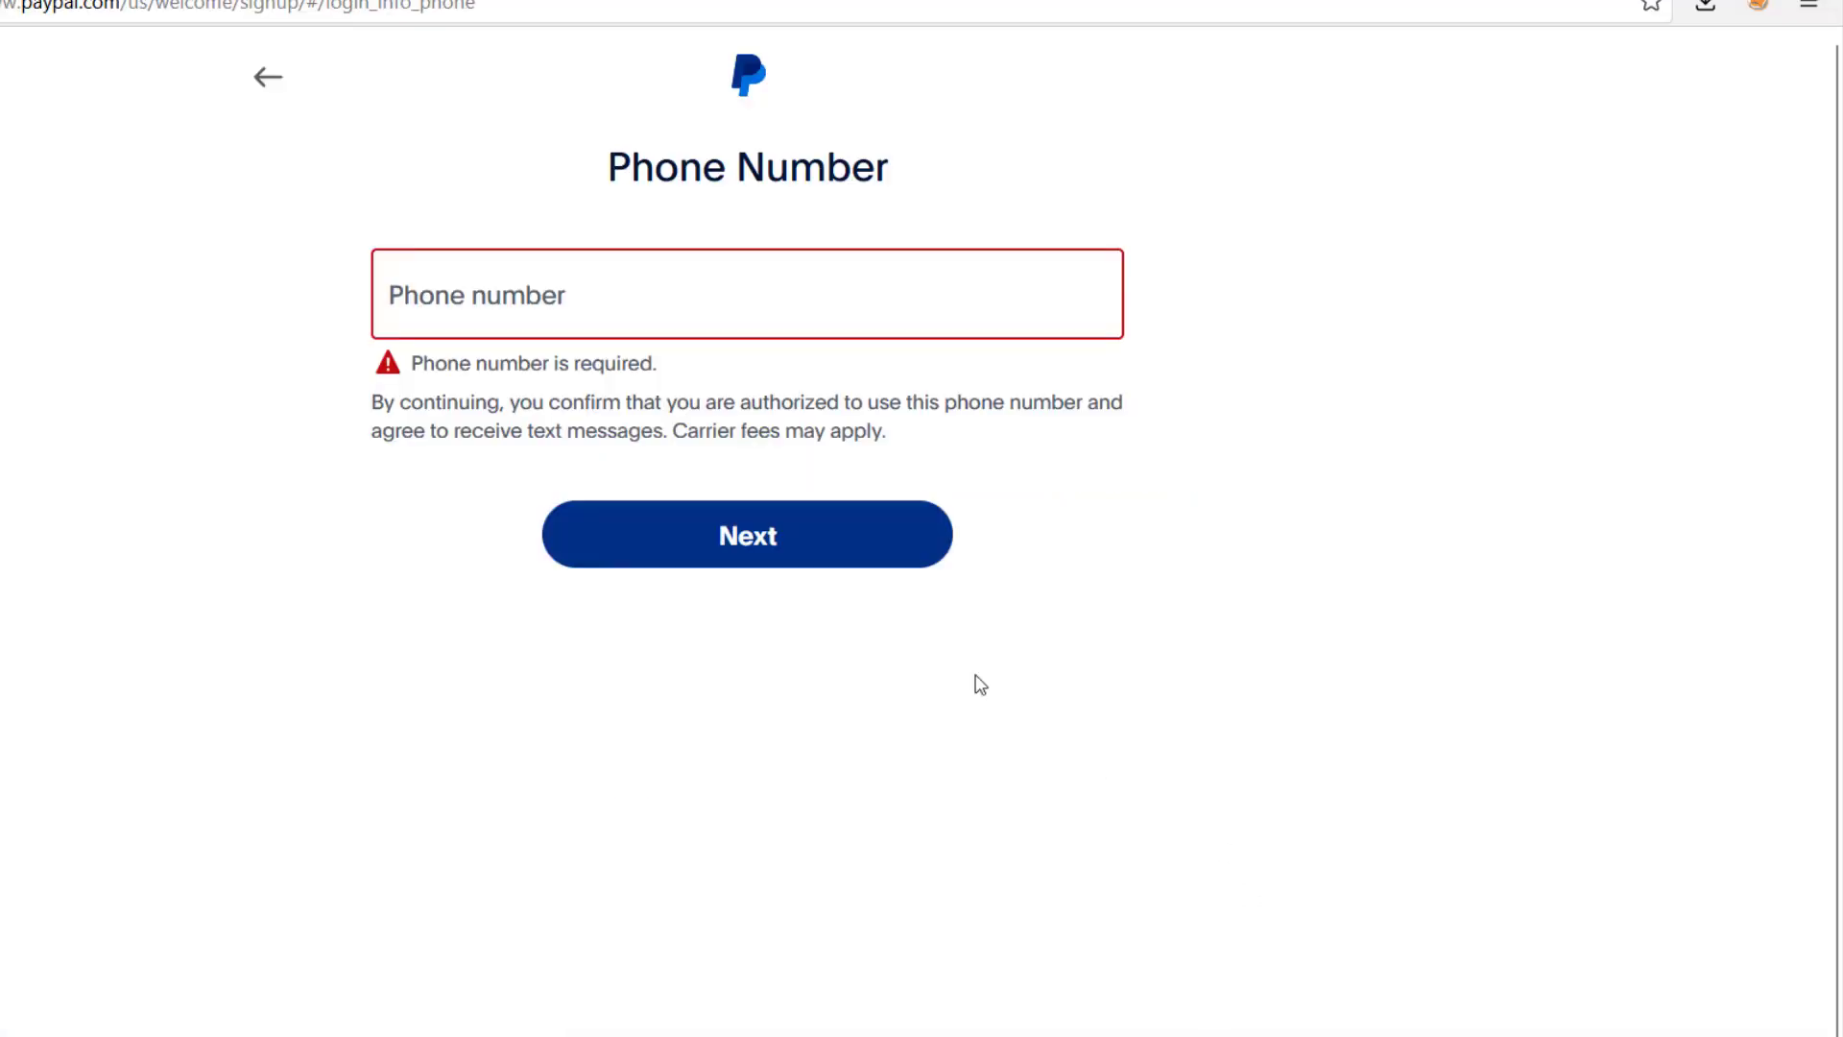
Step: Paste the rented number into PayPal's Phone number field and submit it
left_click(450, 284)
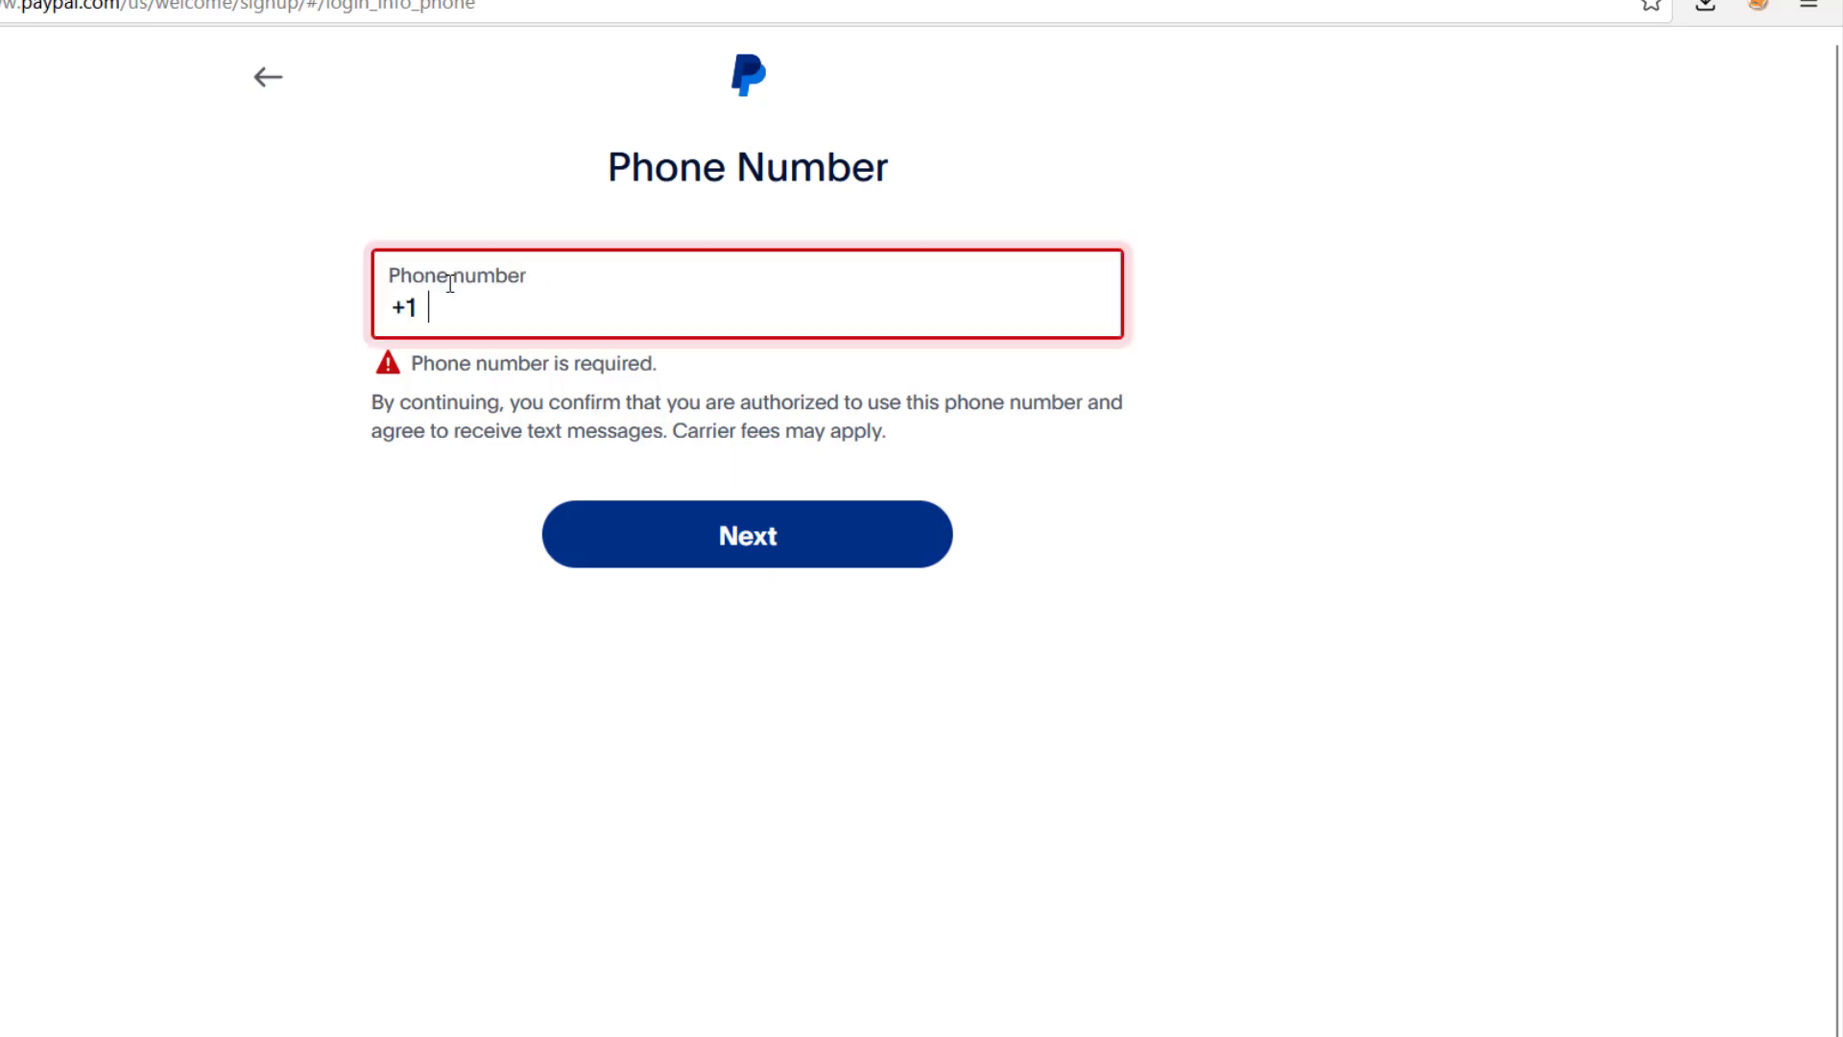
key("ctrl+v")
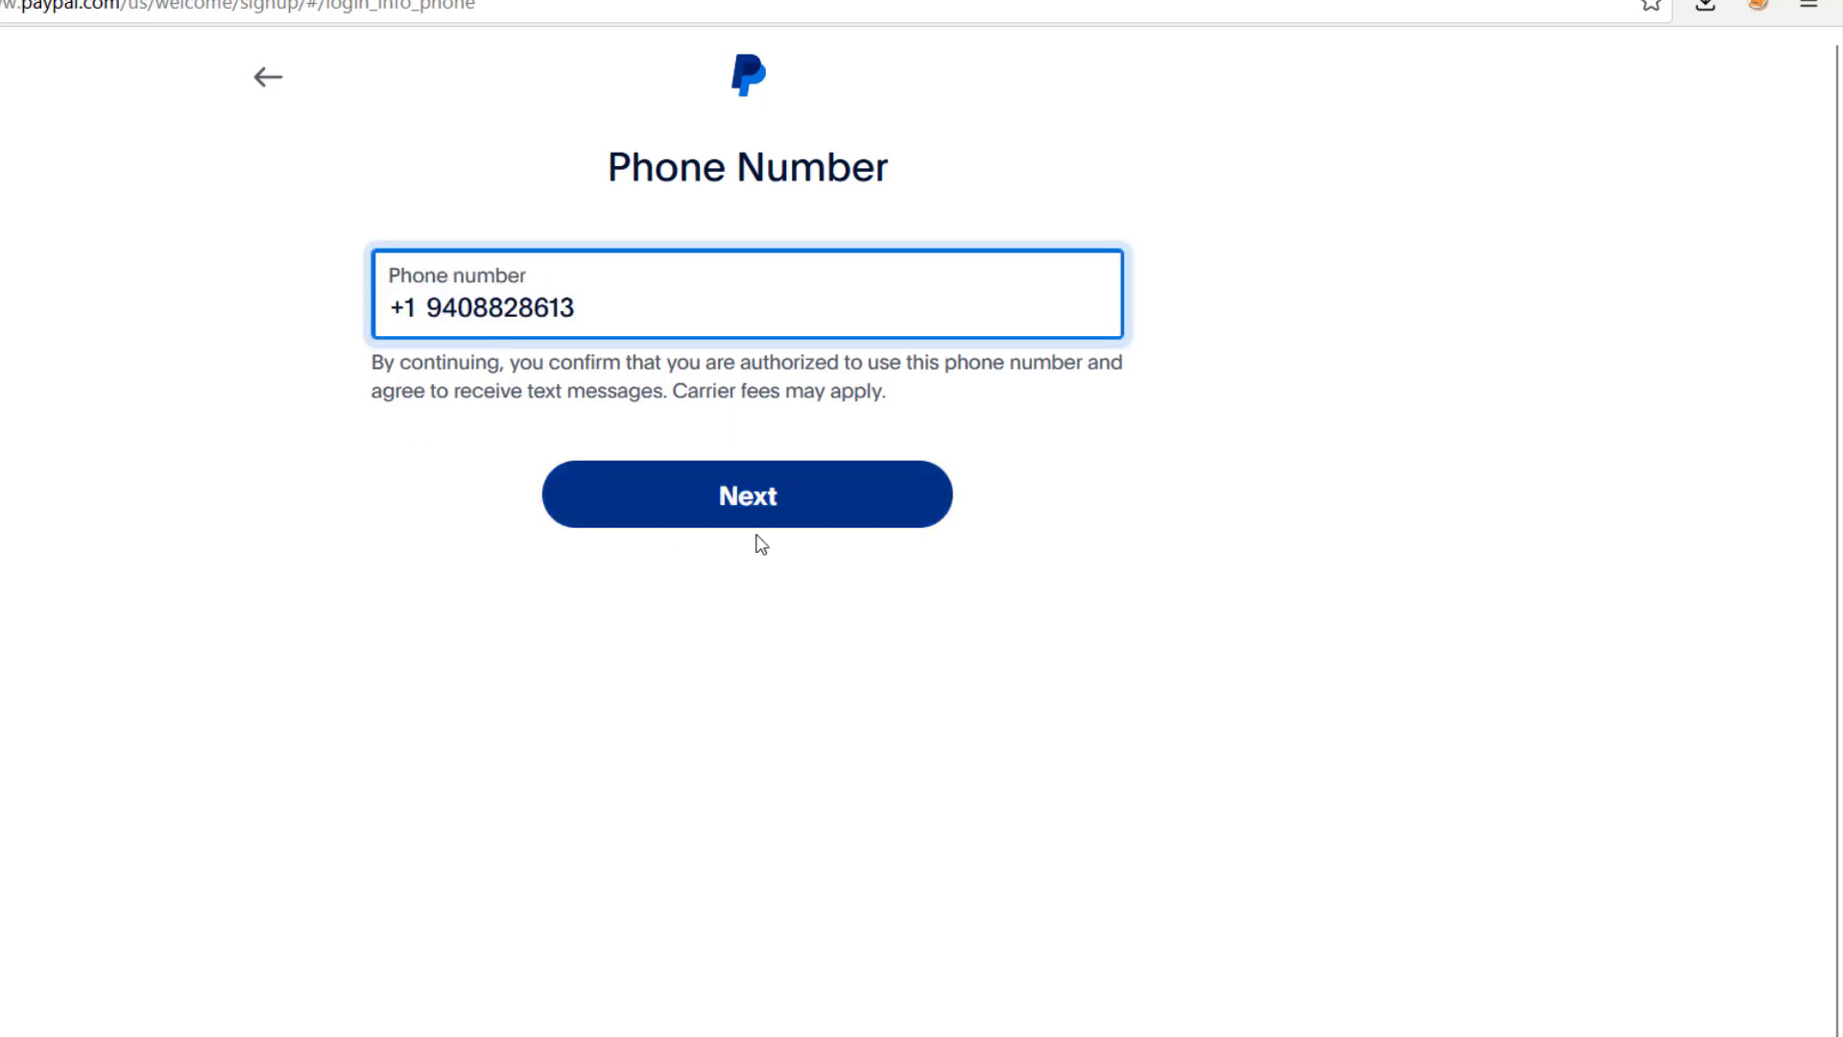
left_click(761, 494)
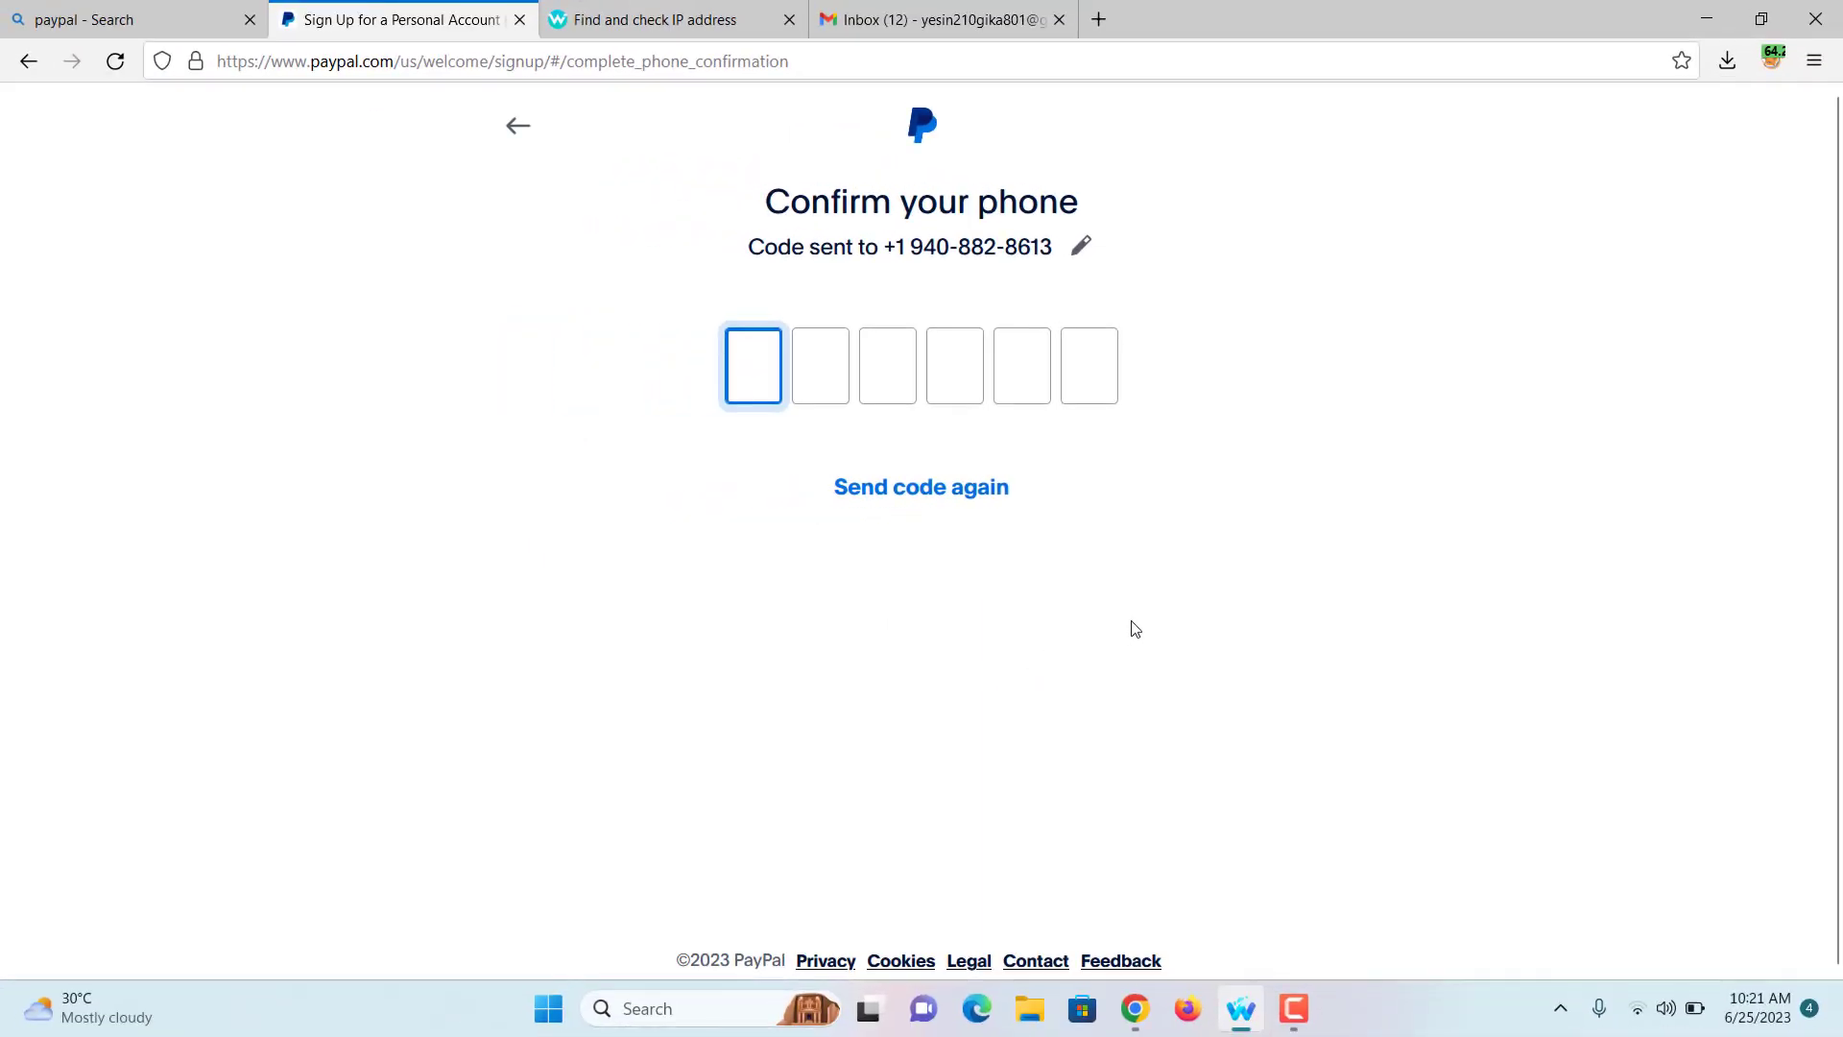
Step: Copy the SMS security code from TextVerified and paste it into PayPal's confirmation boxes
left_click(1135, 1010)
scroll(1062, 691, "down", 1)
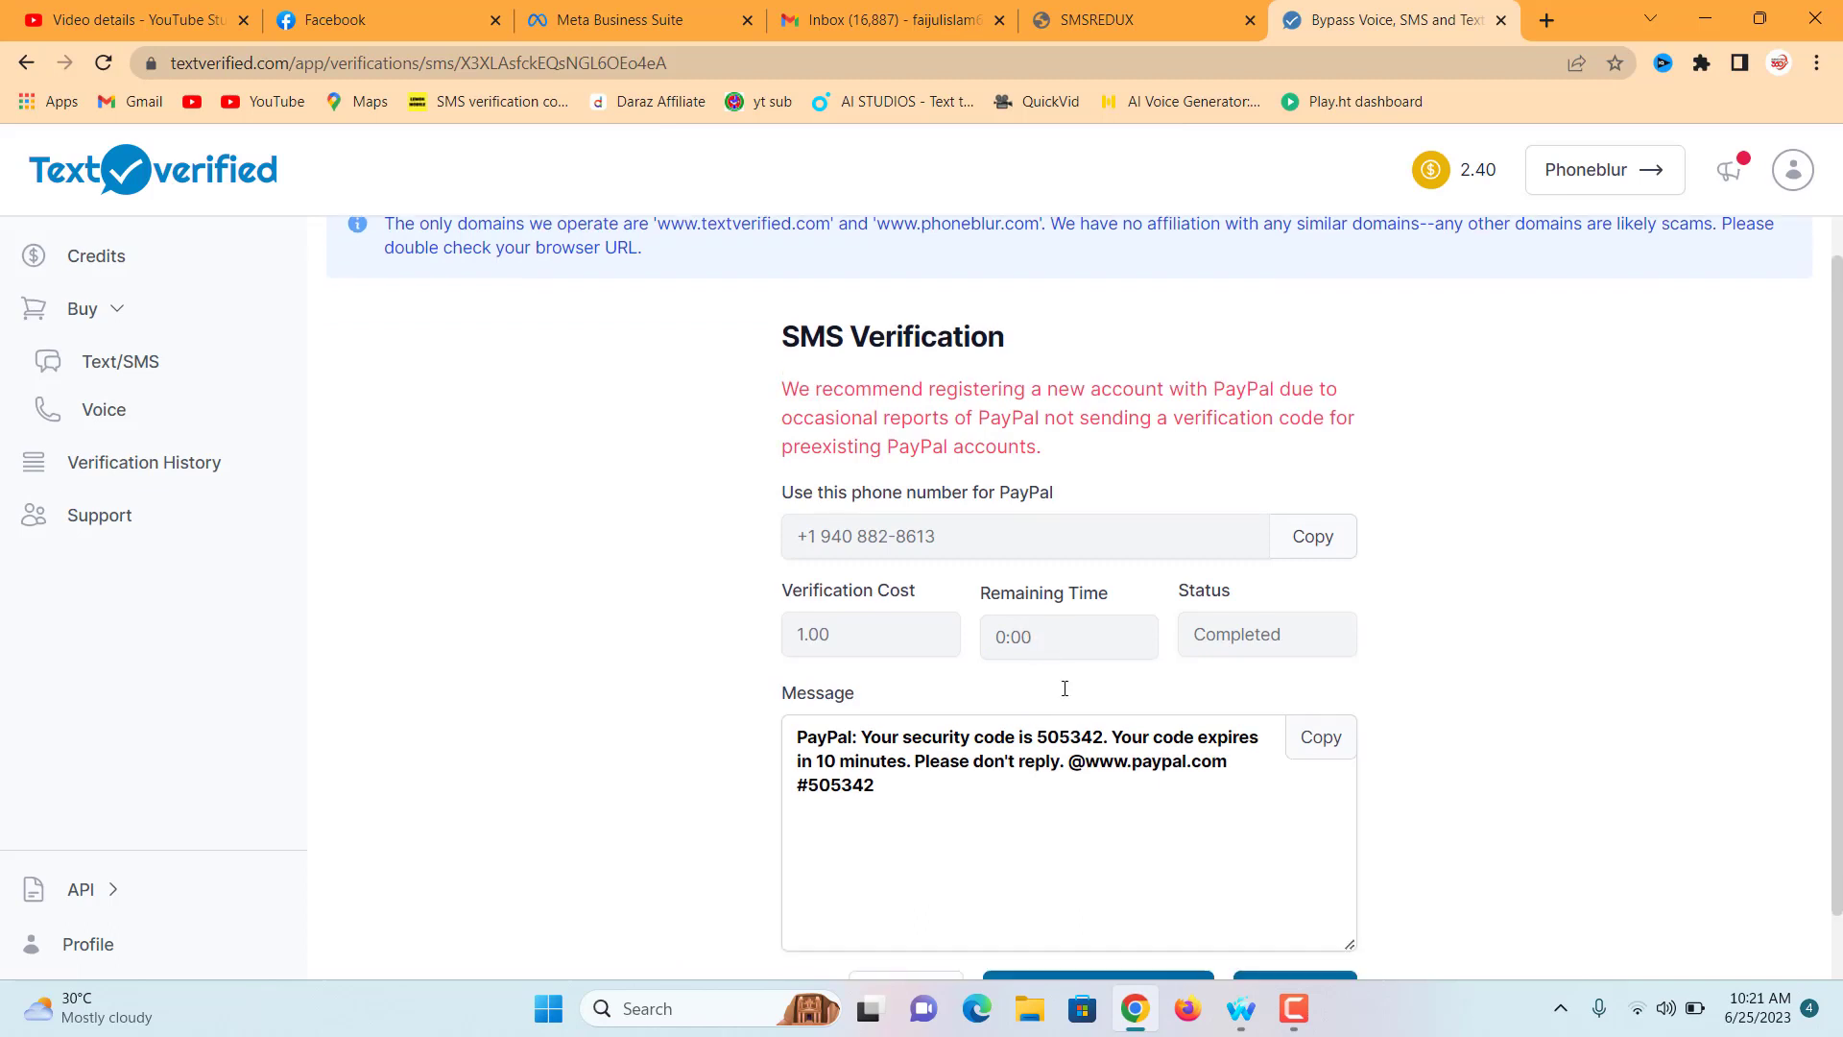
double_click(1081, 662)
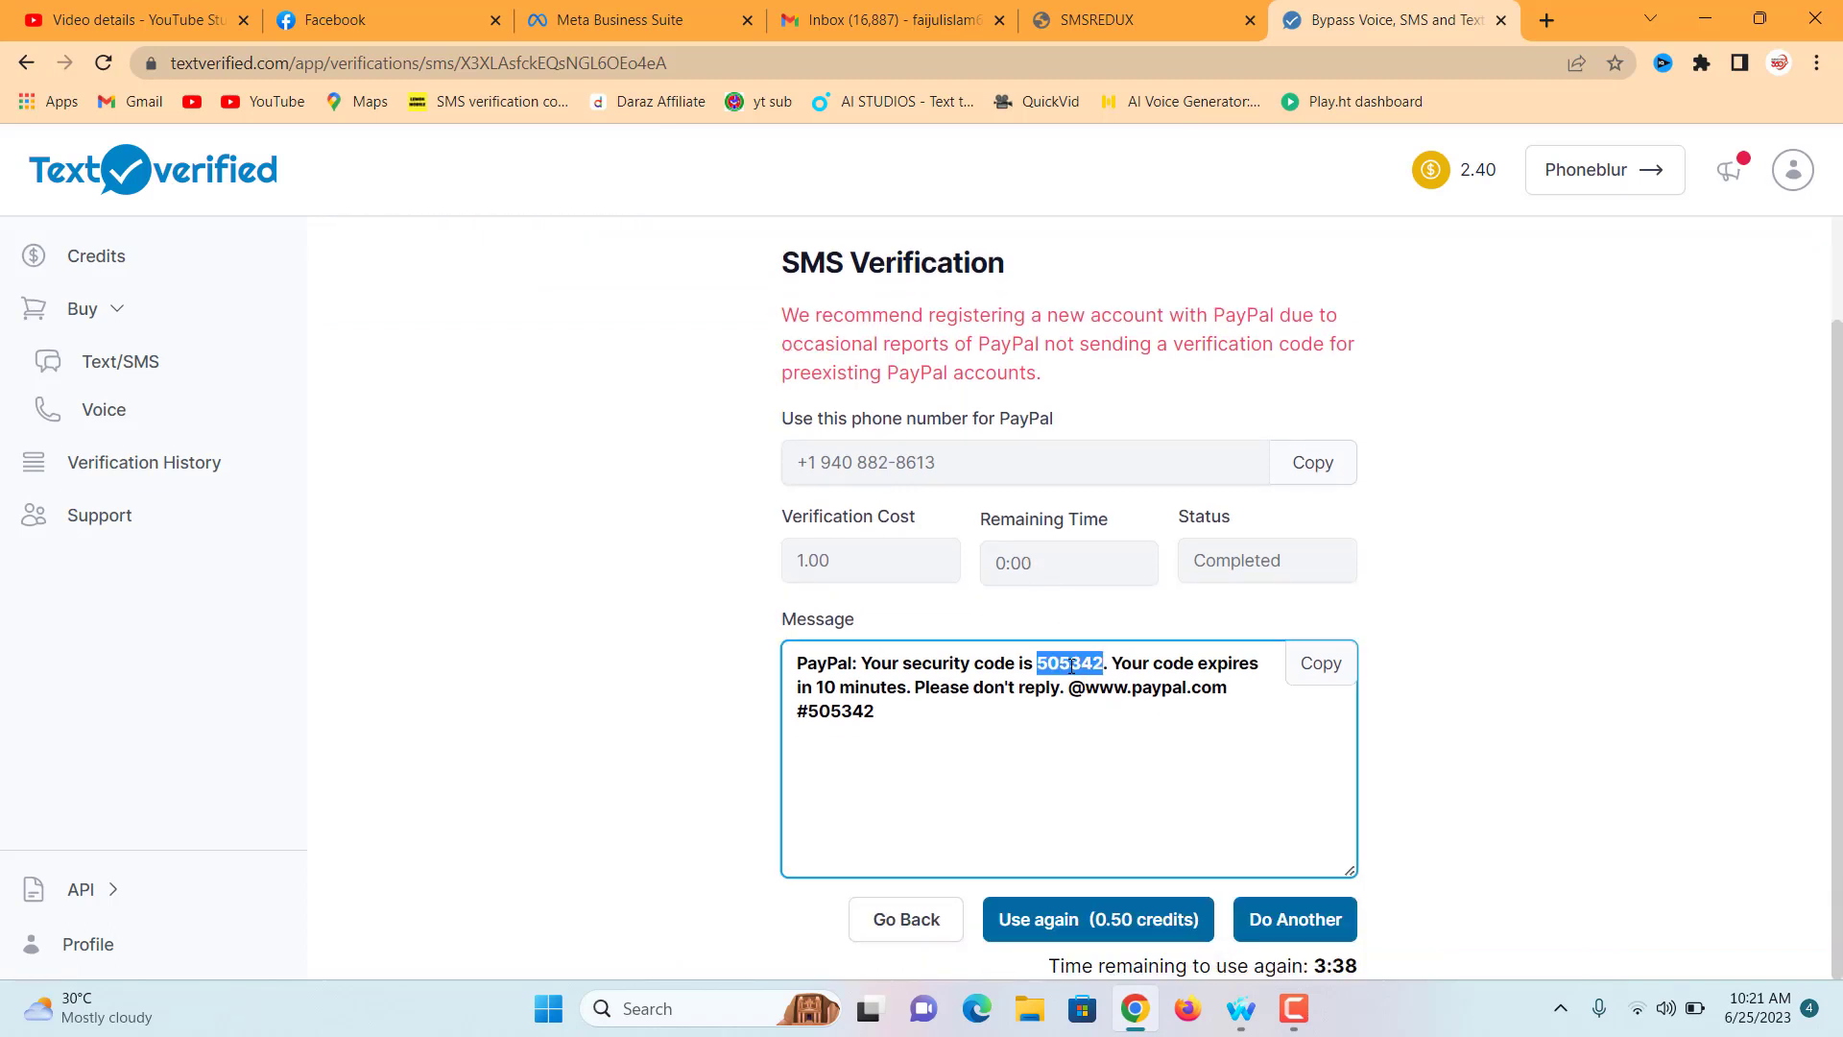
right_click(1095, 666)
left_click(1130, 689)
left_click(1236, 1025)
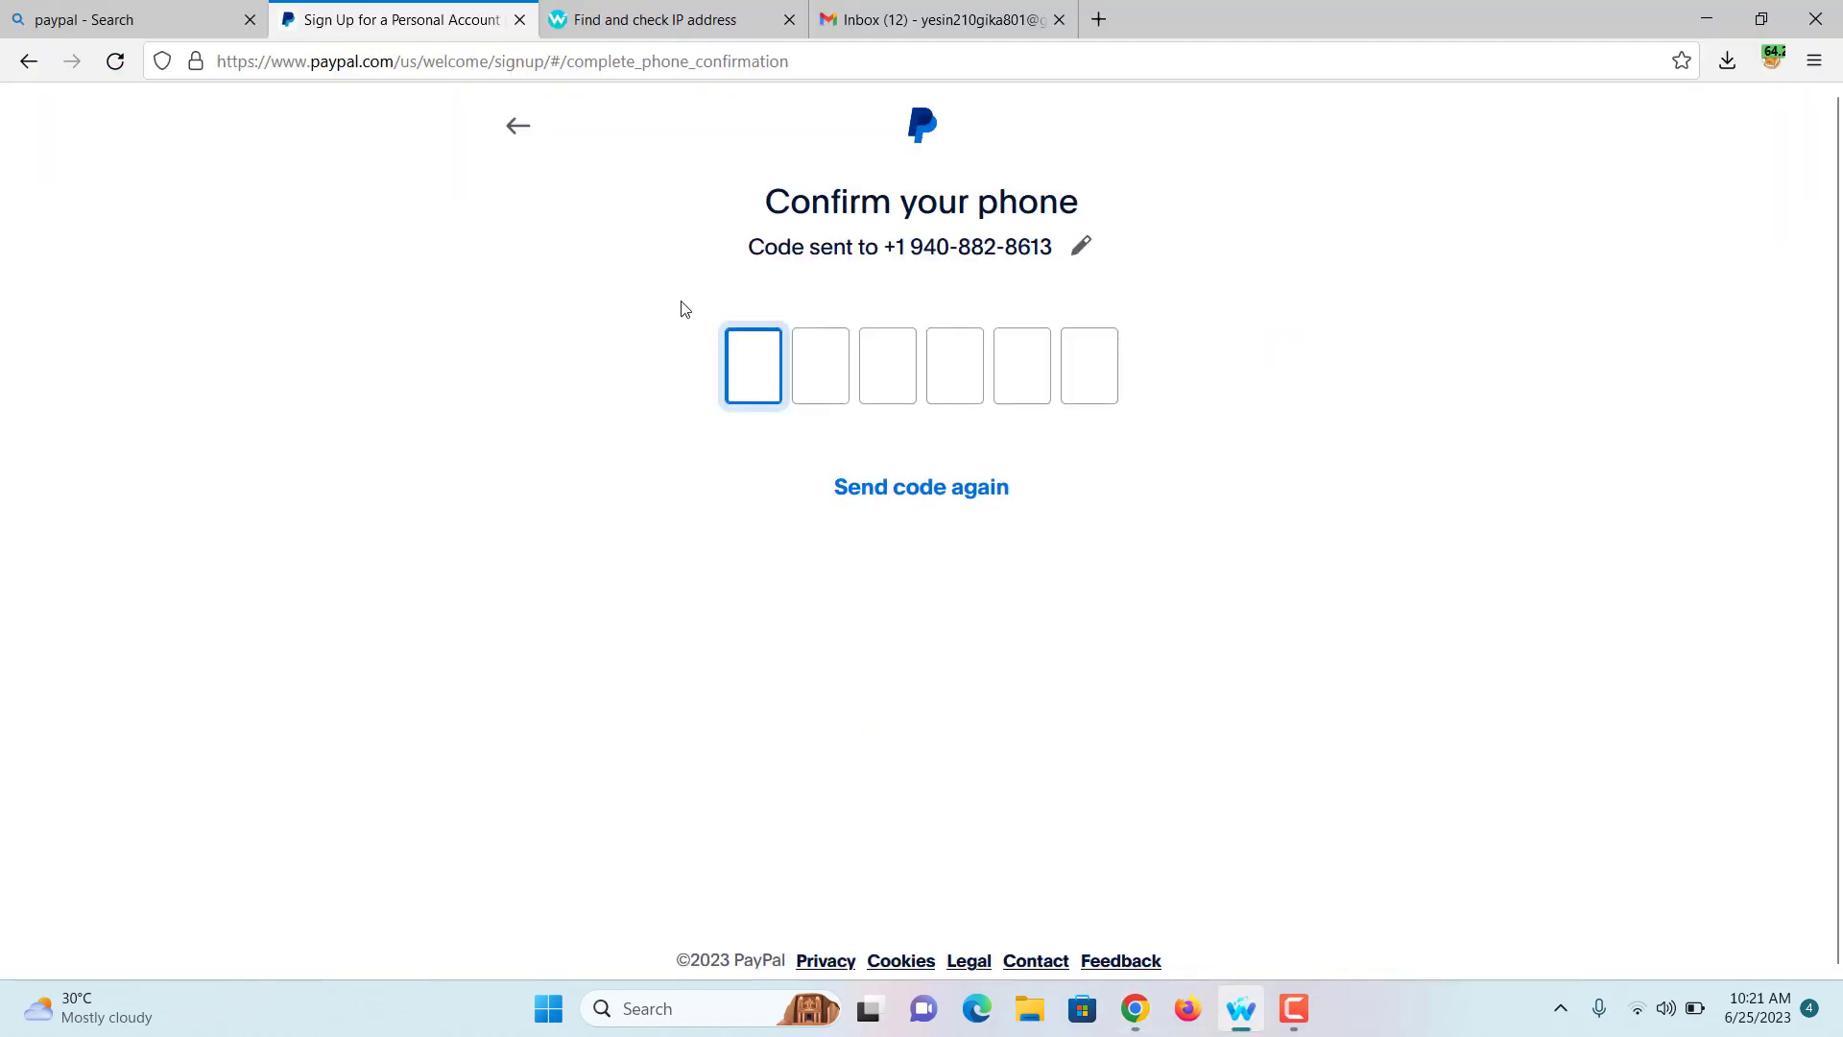
key("ctrl+v")
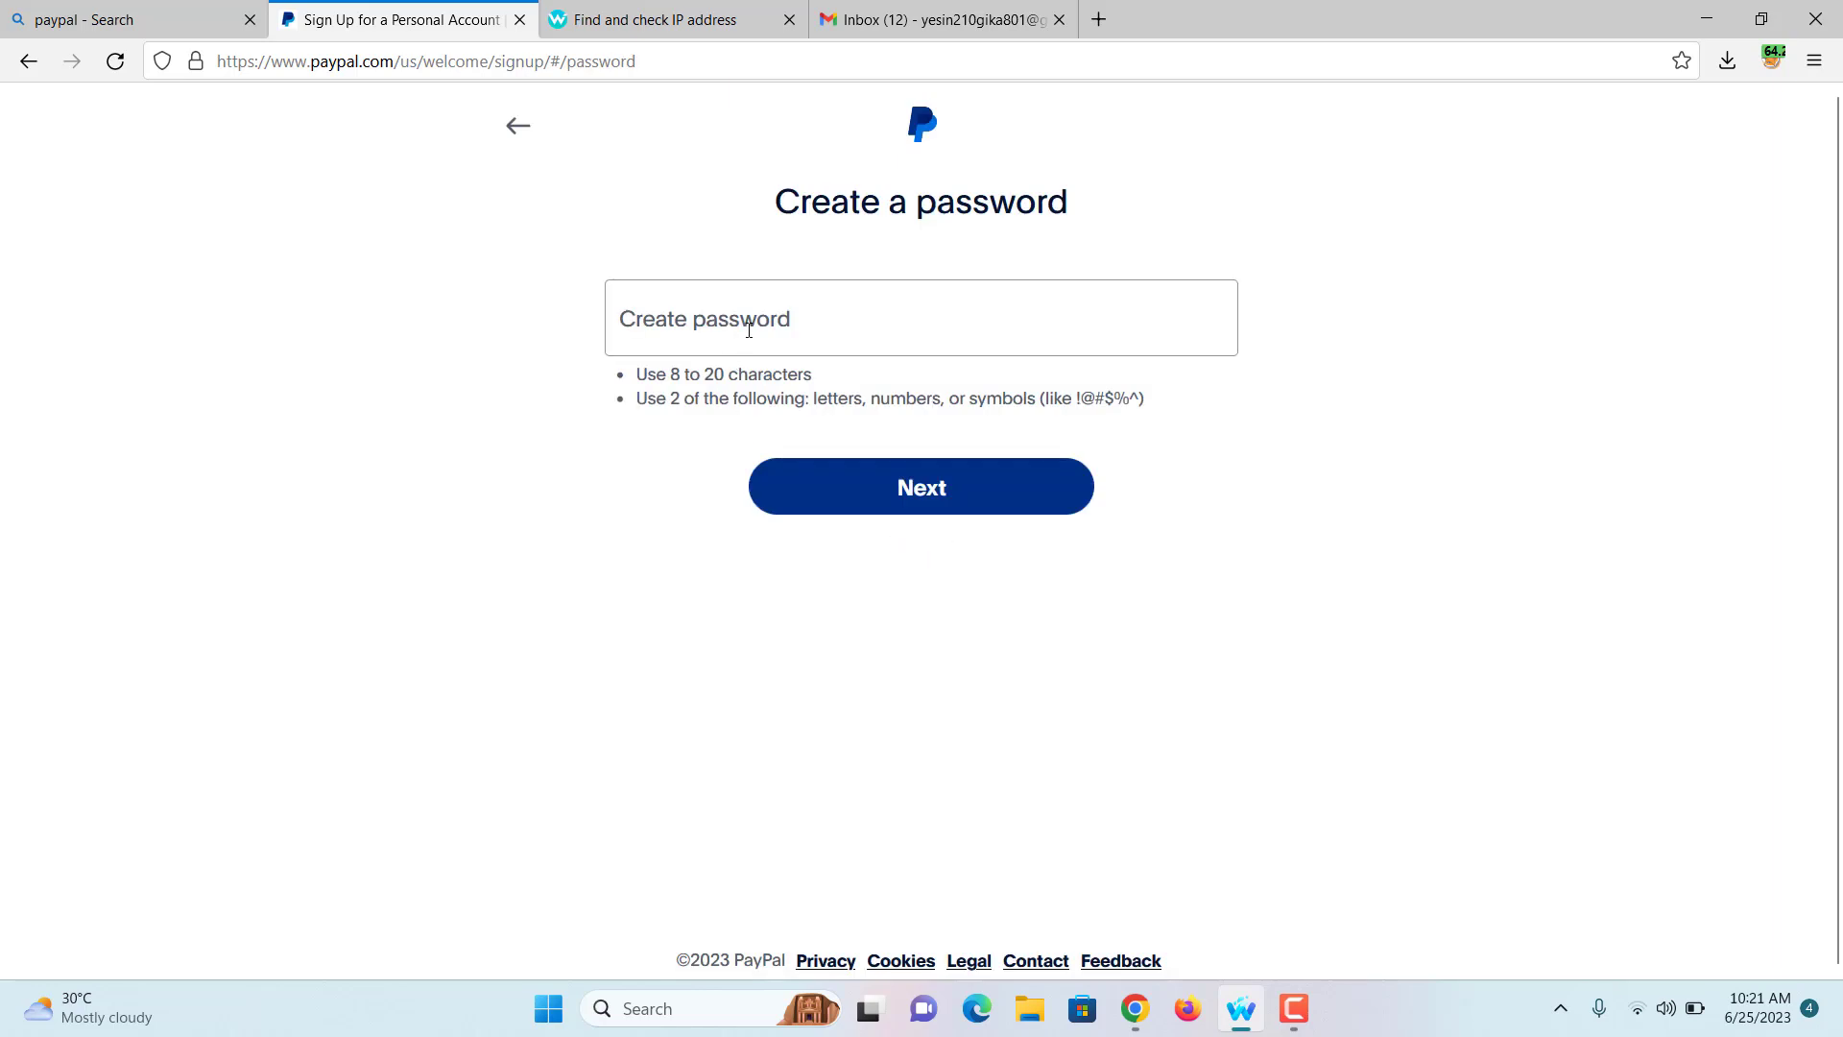
Step: Set the new account password, submit it, and decline the browser's save-password prompt
left_click(748, 329)
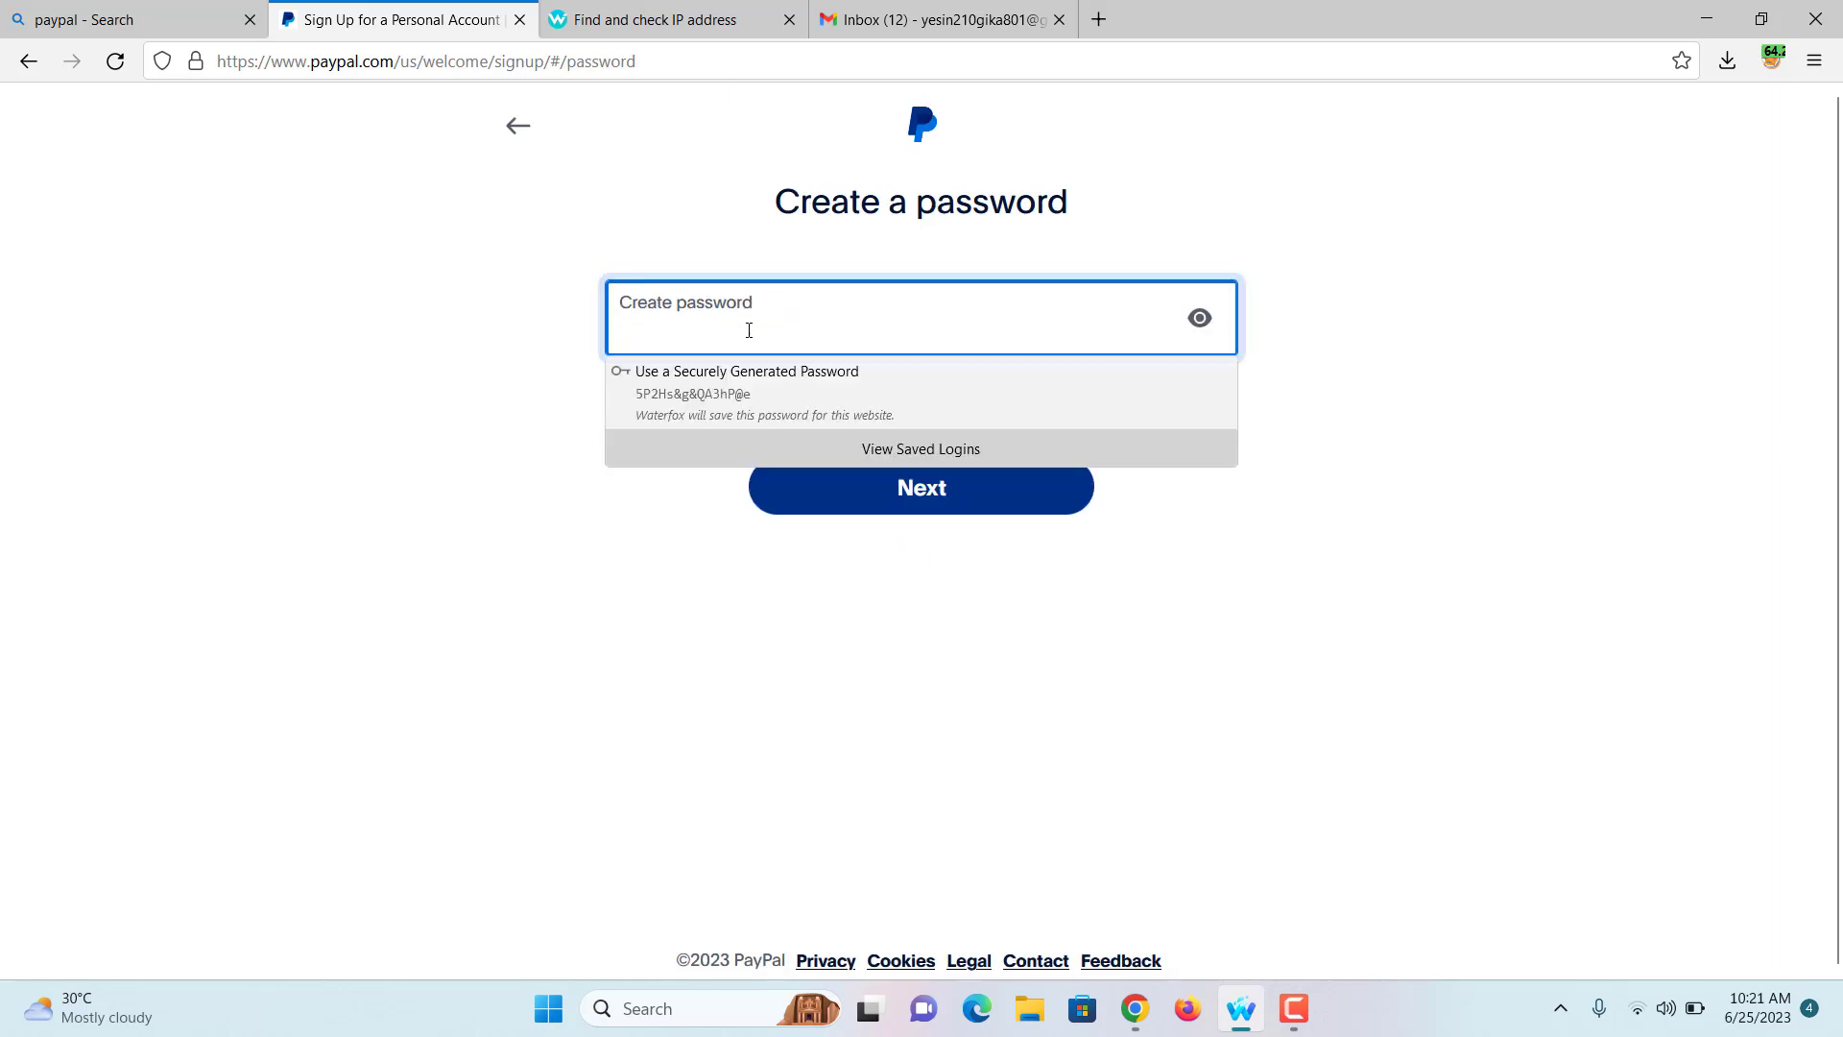
type("•••")
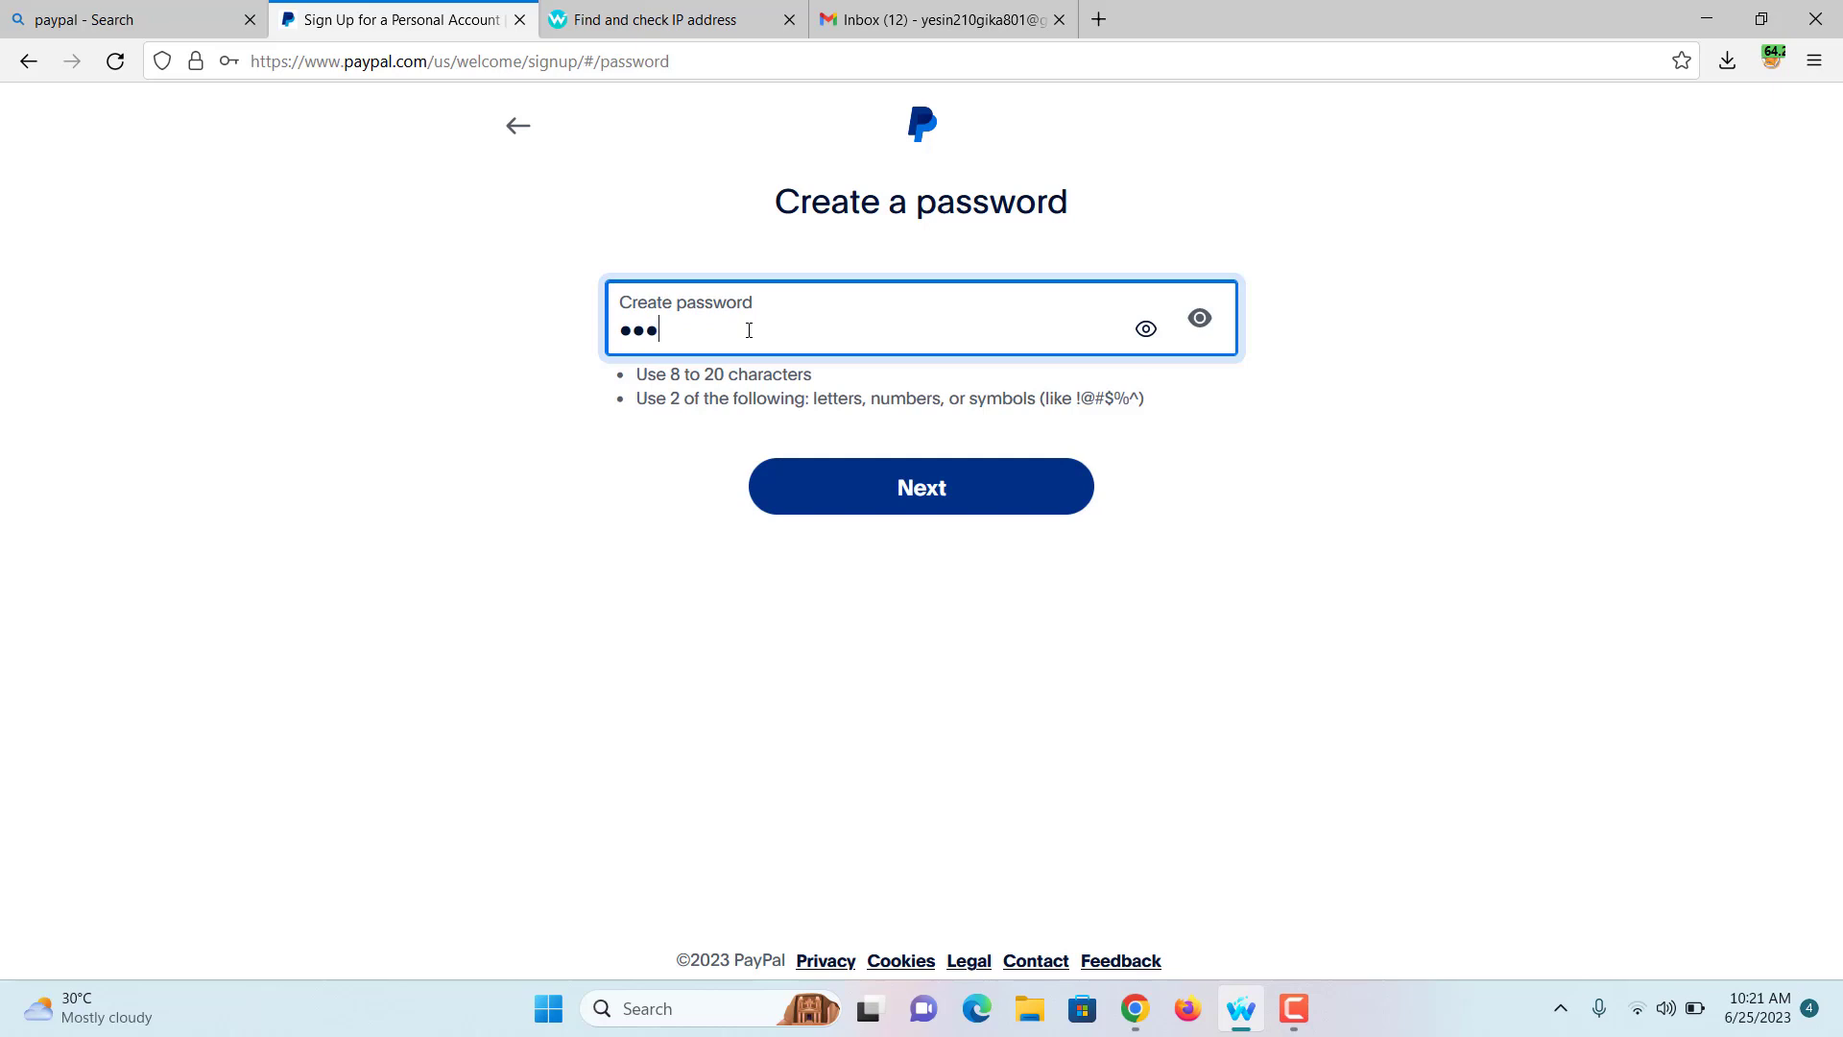
type("••••••")
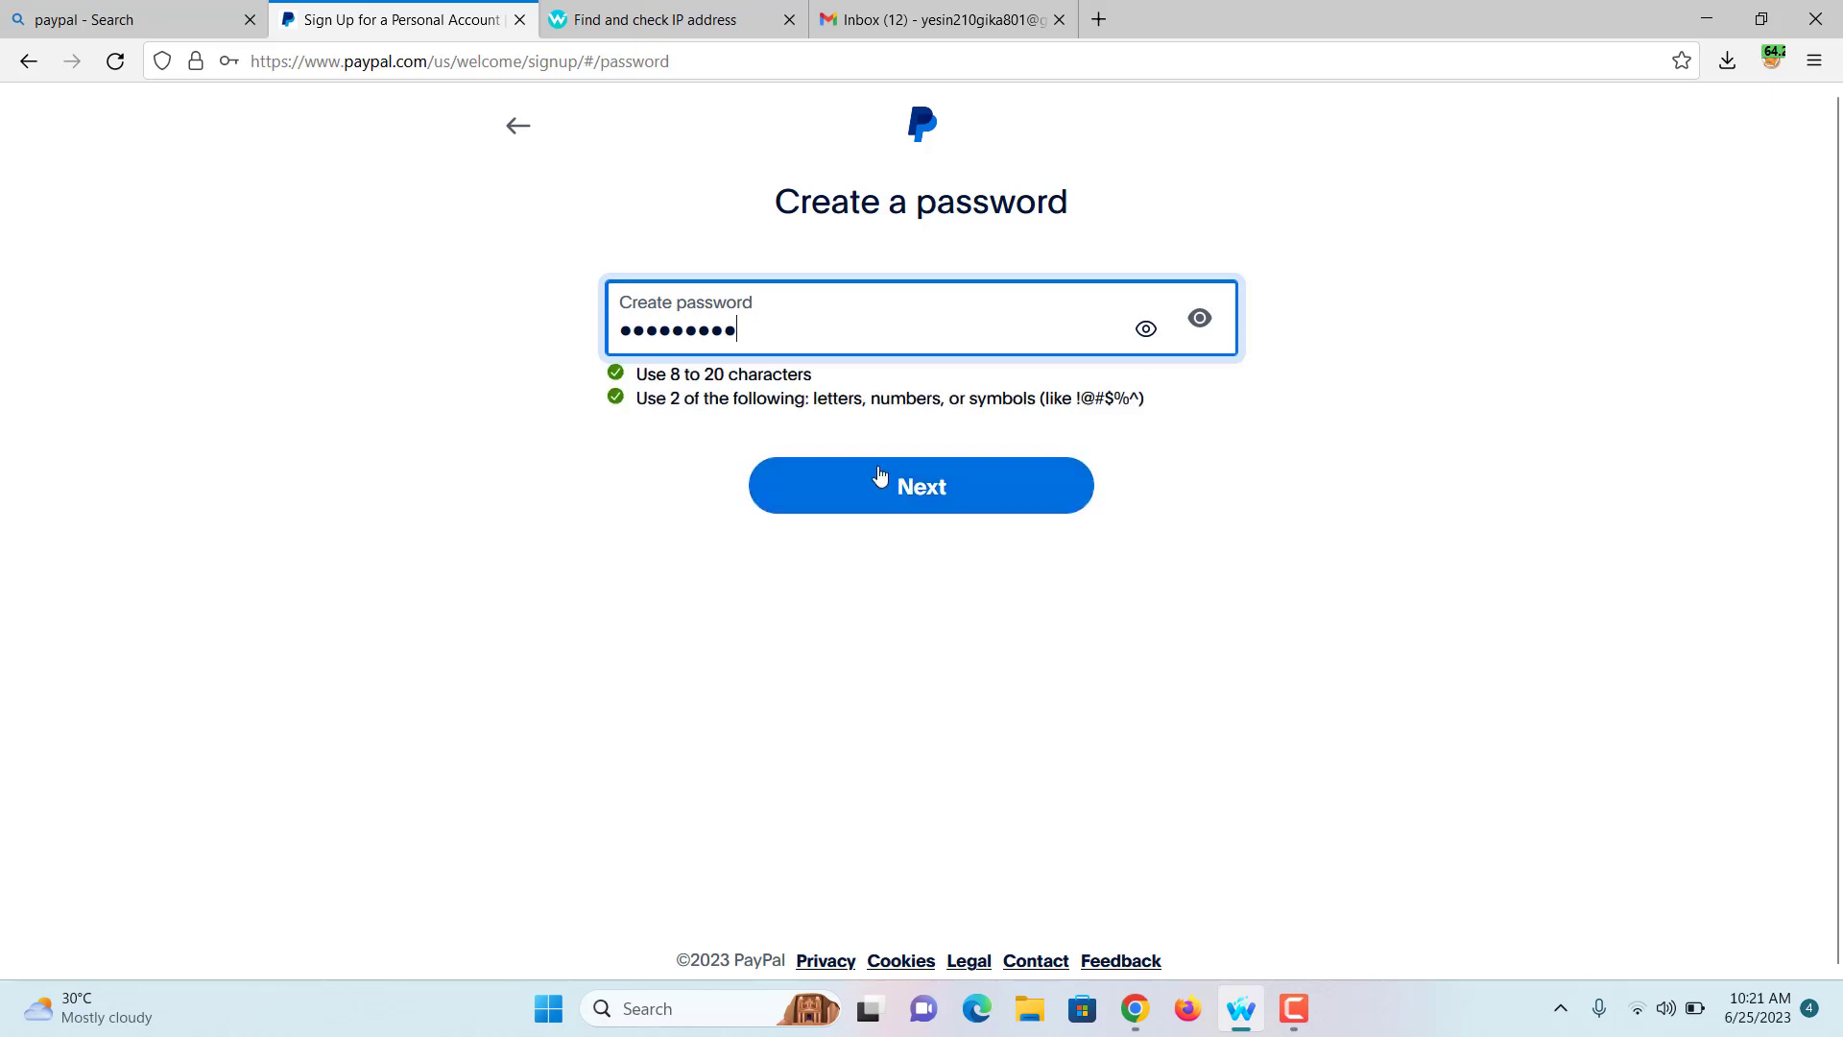
left_click(879, 480)
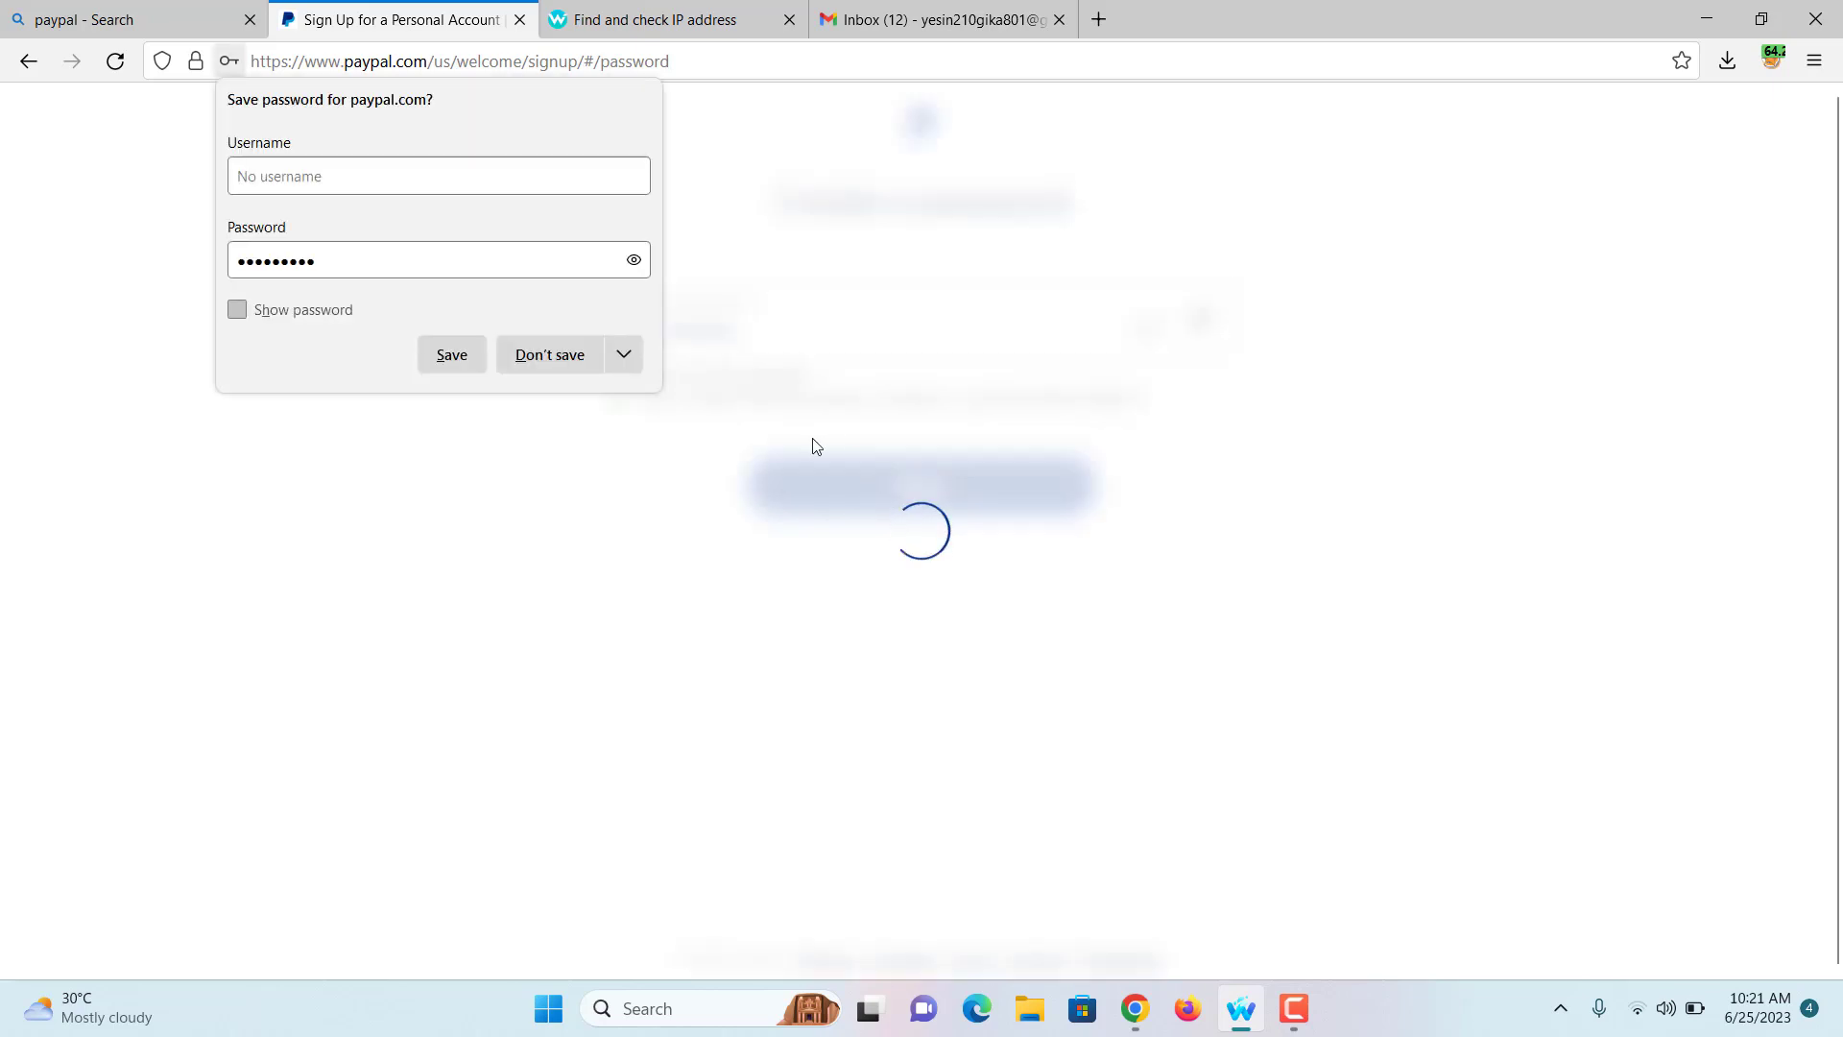
left_click(547, 369)
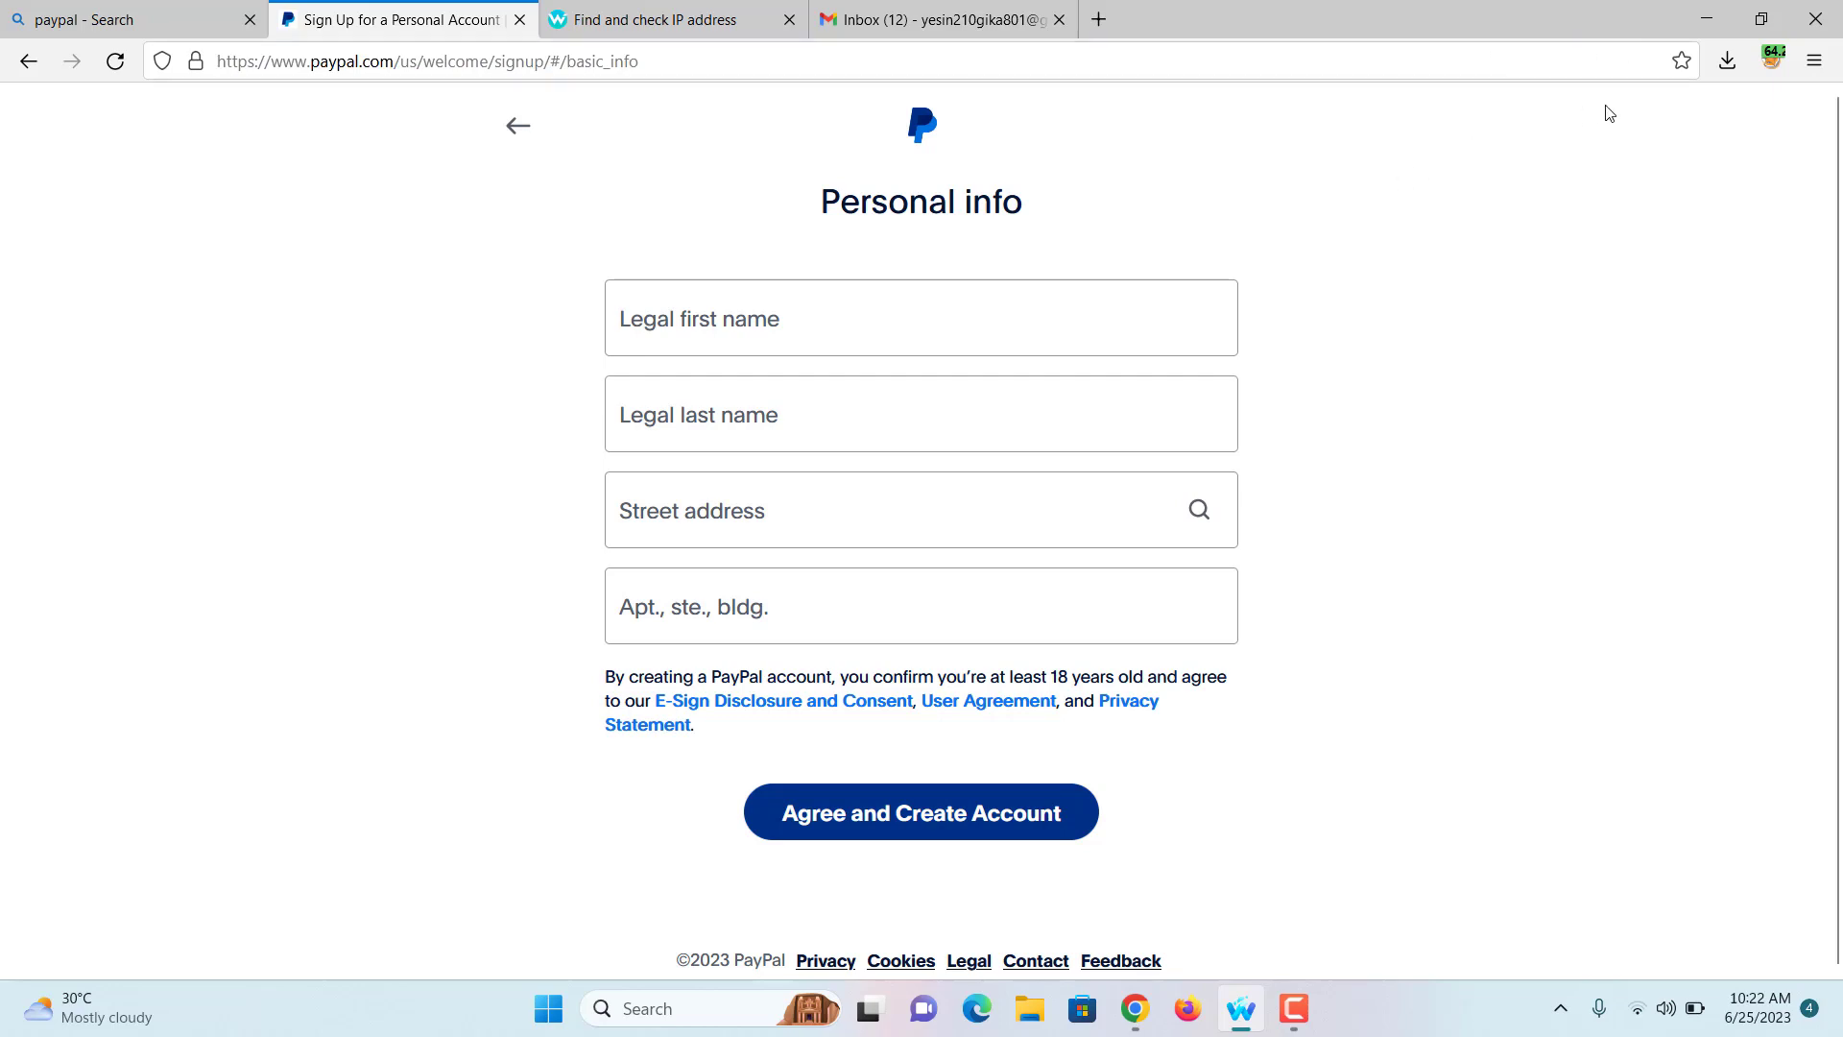
Step: Minimize Waterfox, close Chrome, and open the New Microsoft Word Document (2) file
left_click(1691, 19)
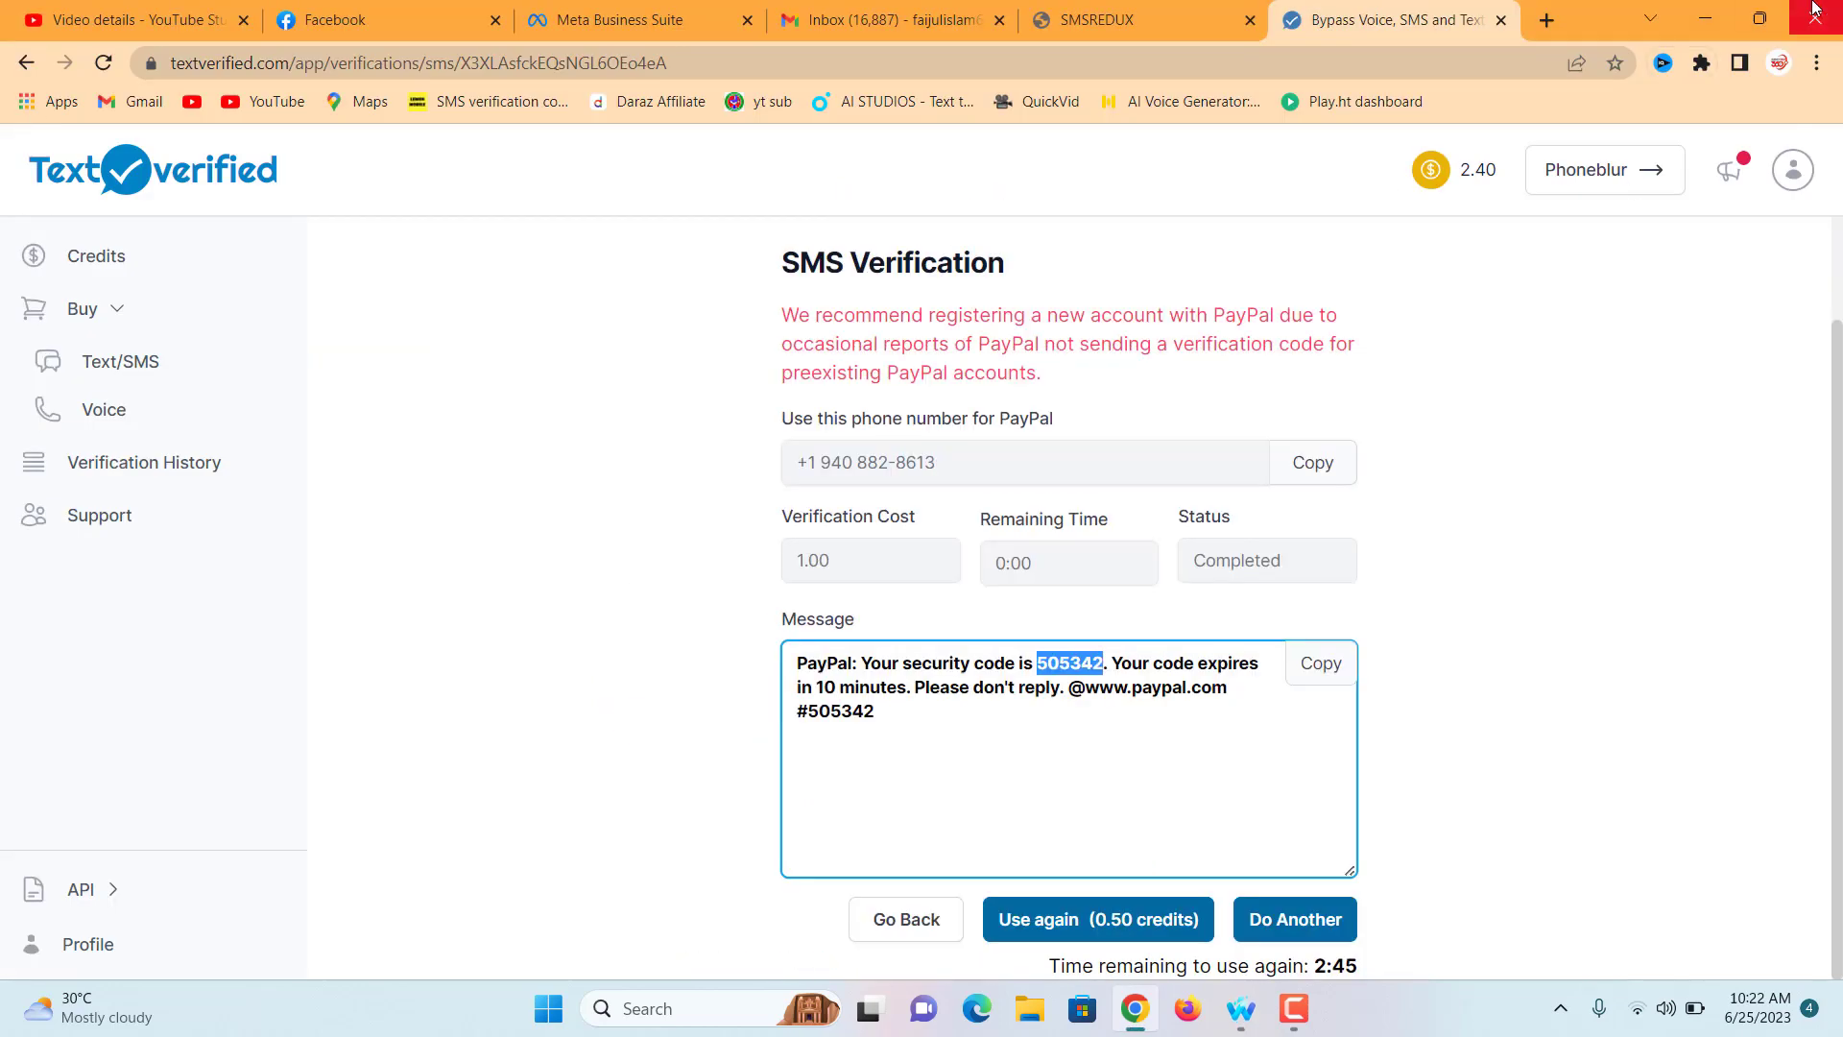
left_click(1813, 10)
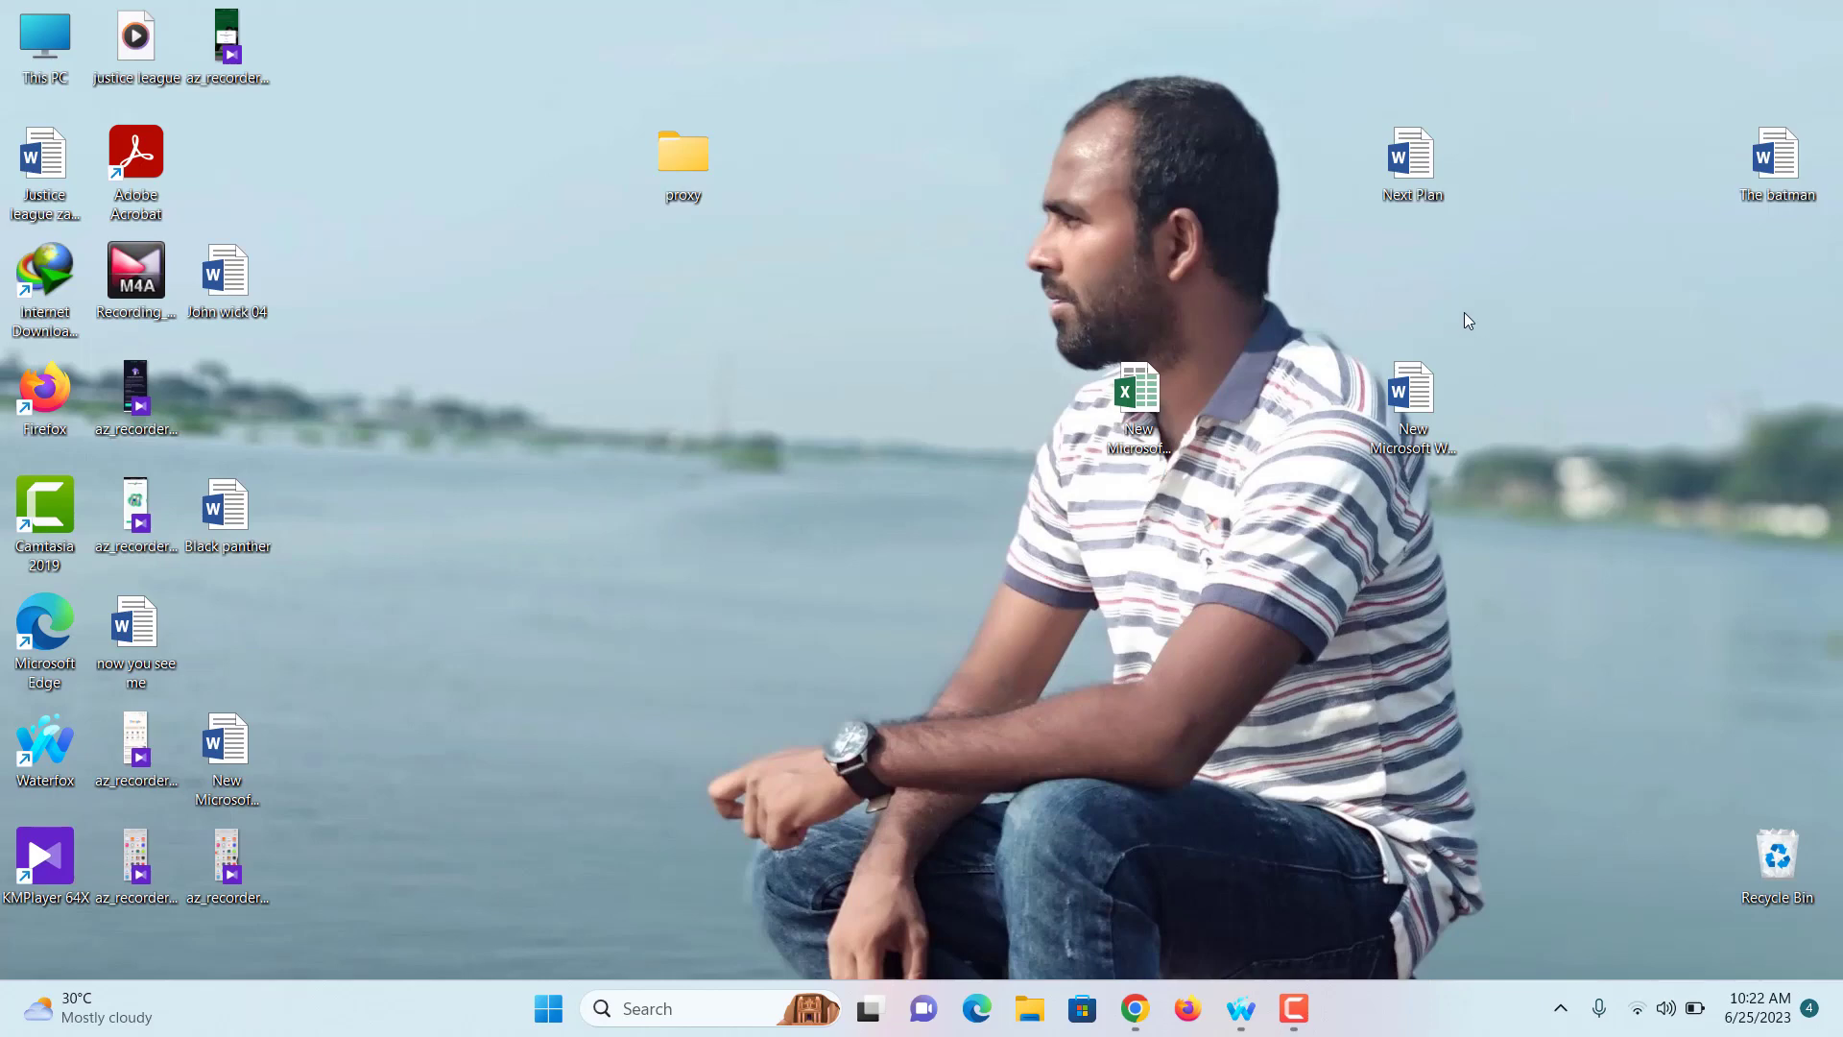
double_click(1390, 451)
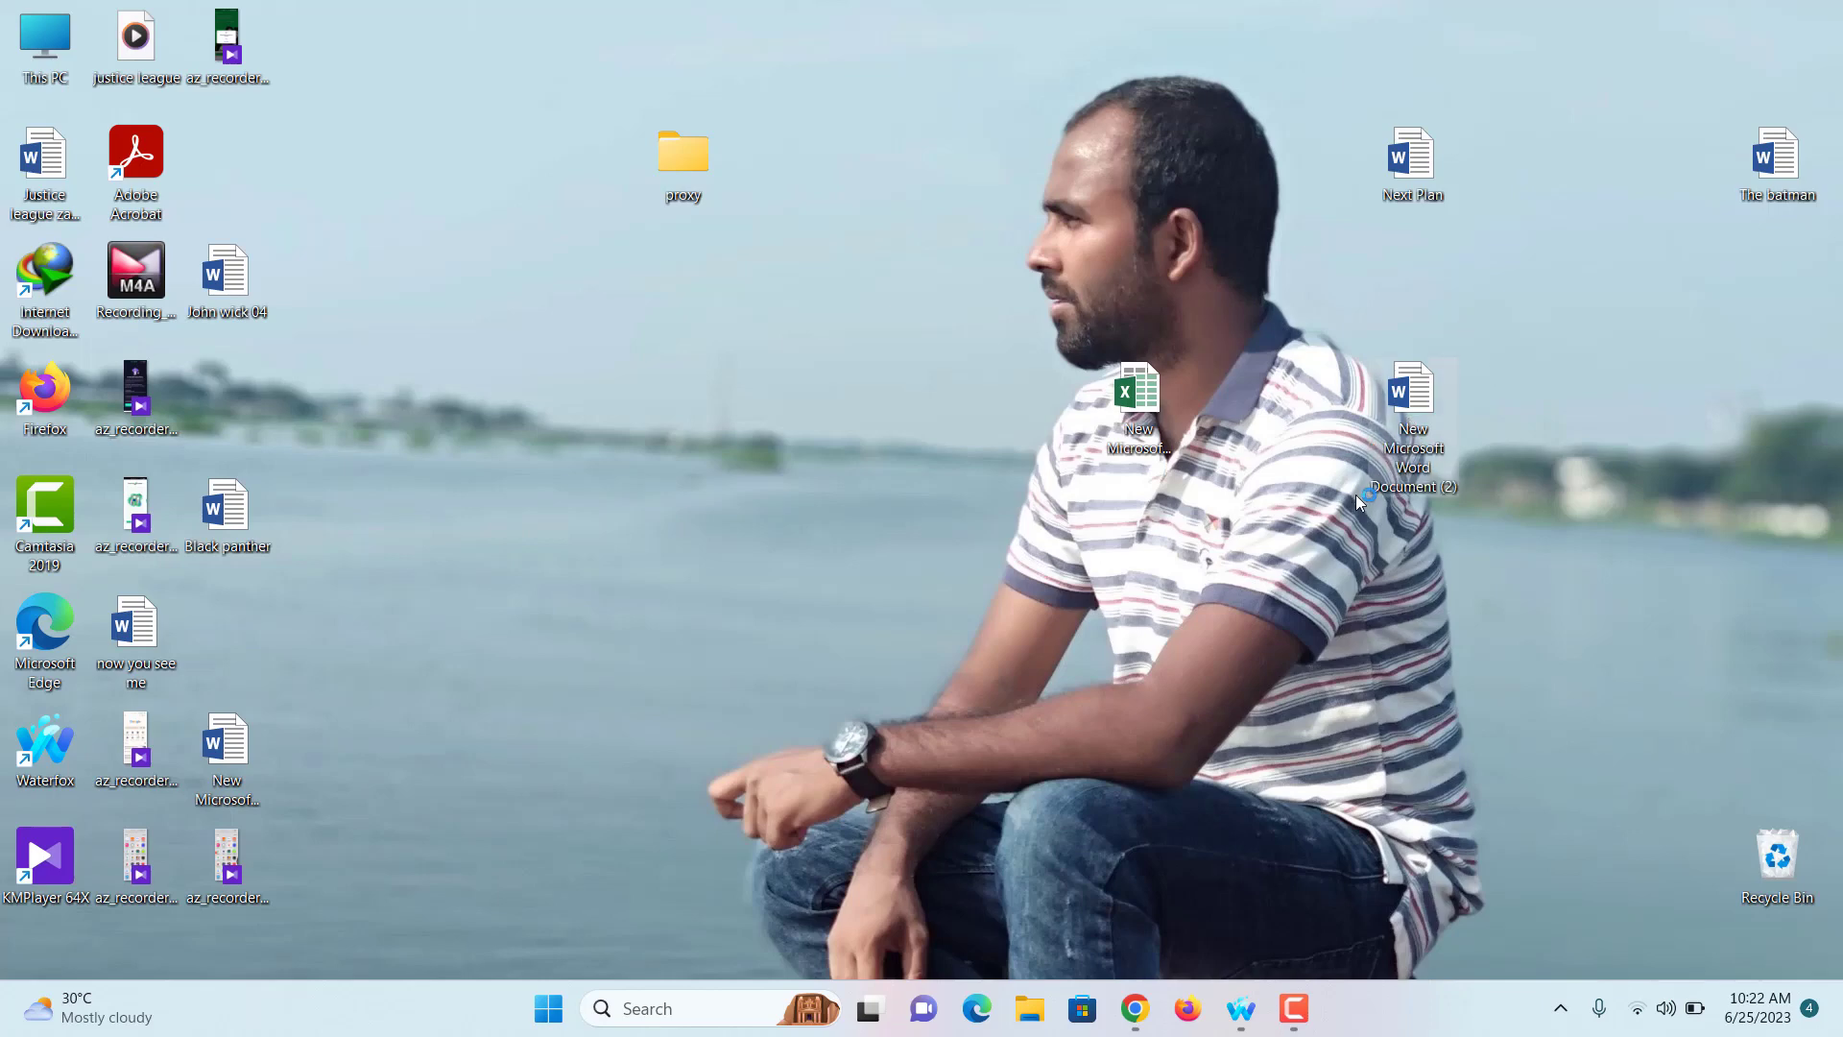
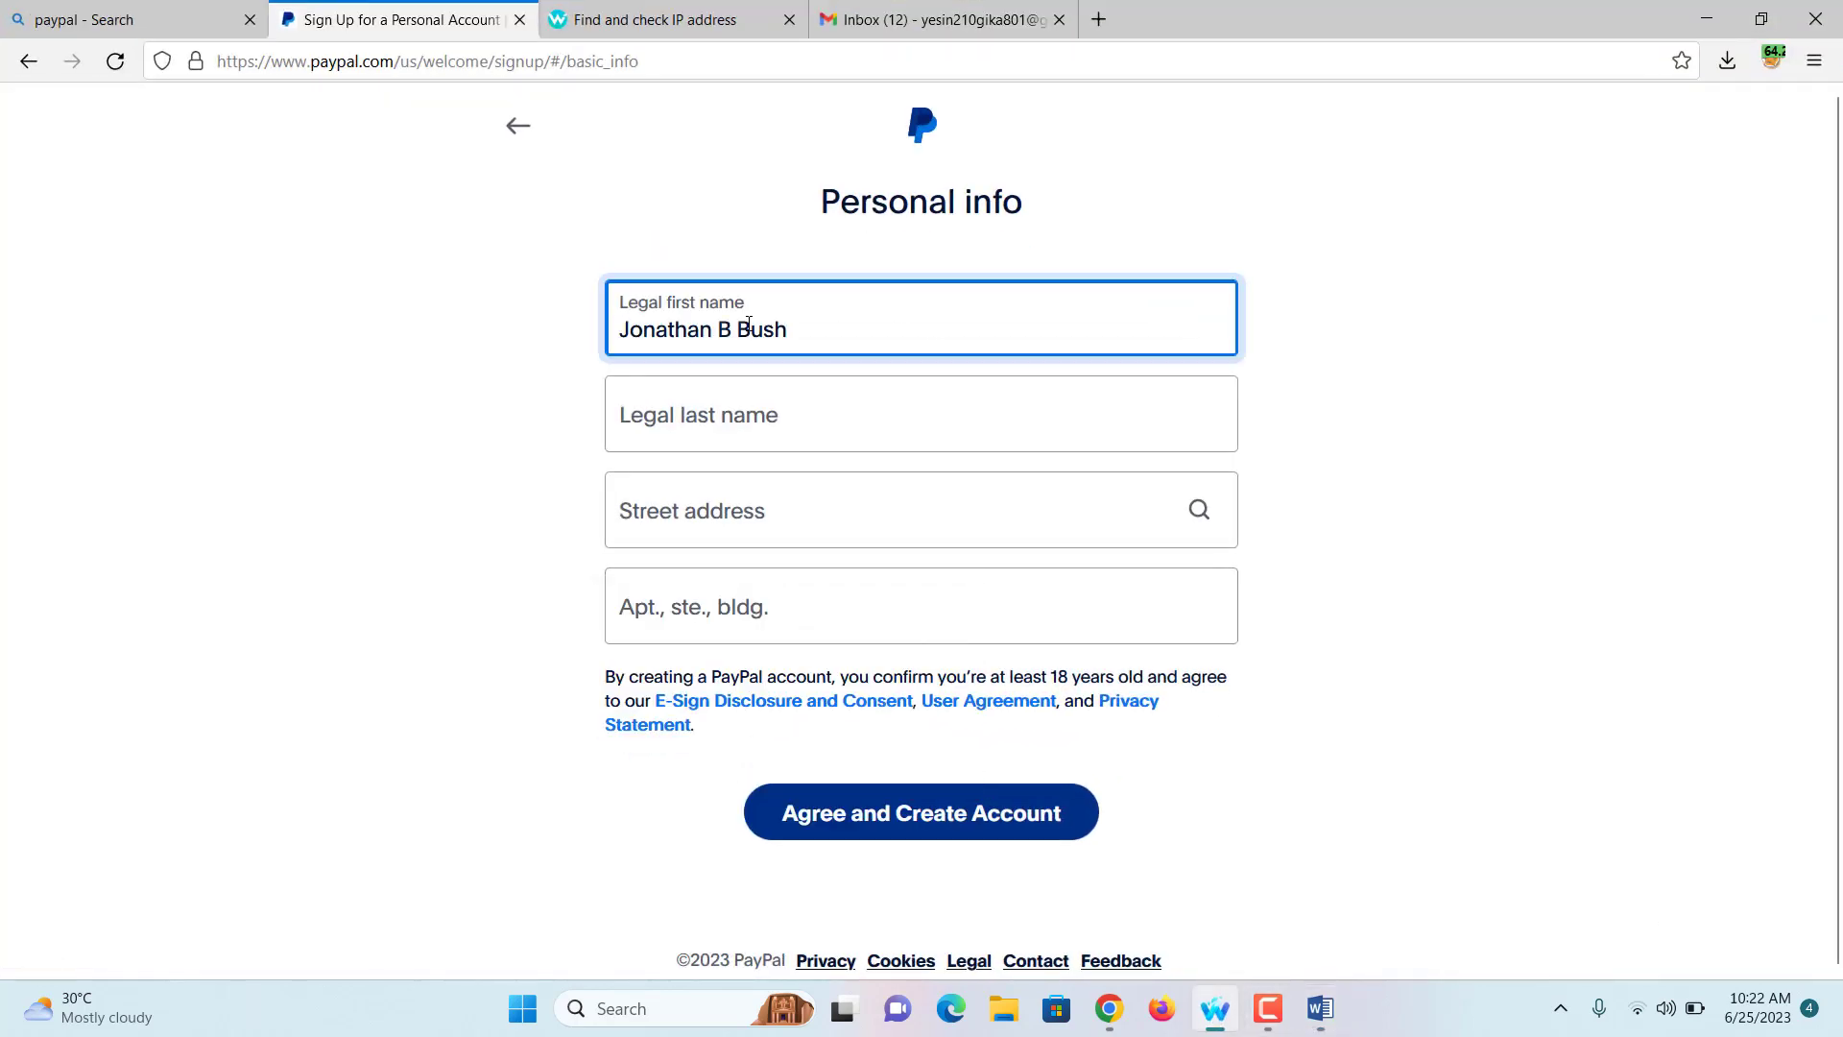
Step: Cut the middle initial and surname from Legal first name and paste them into Legal last name
left_click_drag(717, 329, 788, 330)
right_click(776, 328)
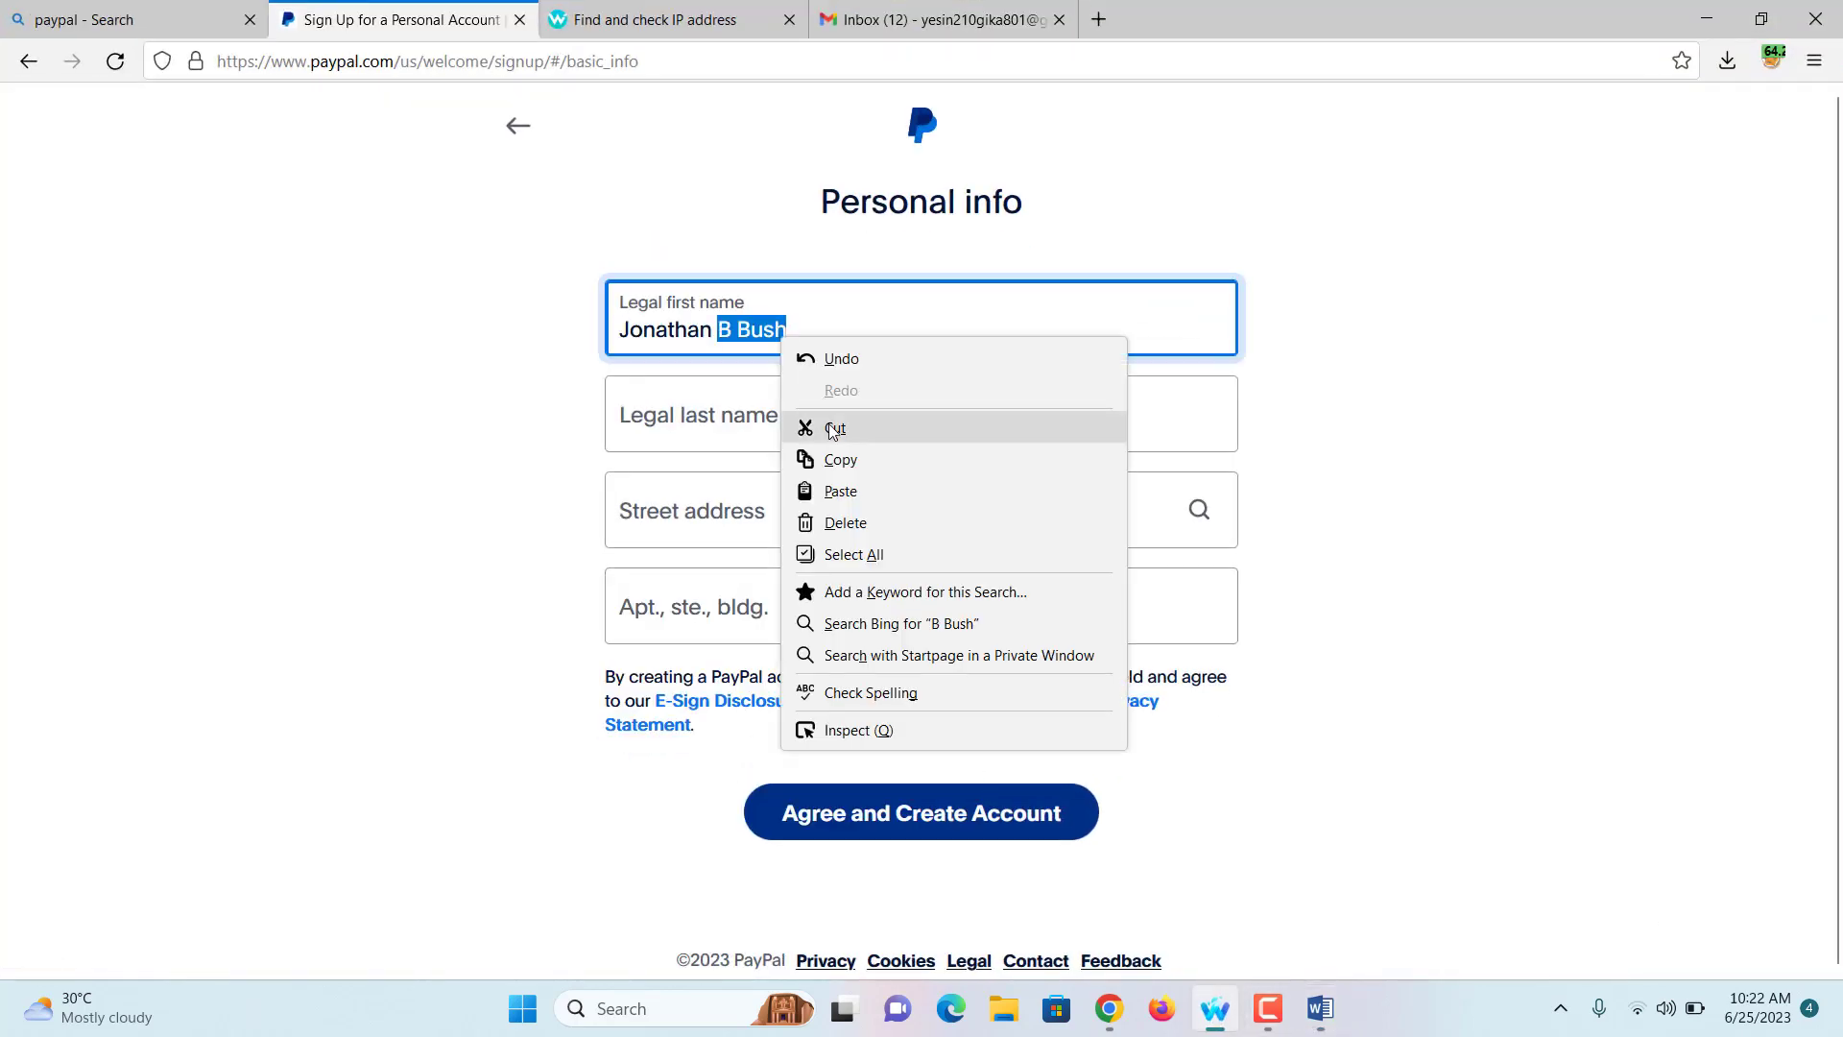
left_click(831, 428)
left_click(796, 422)
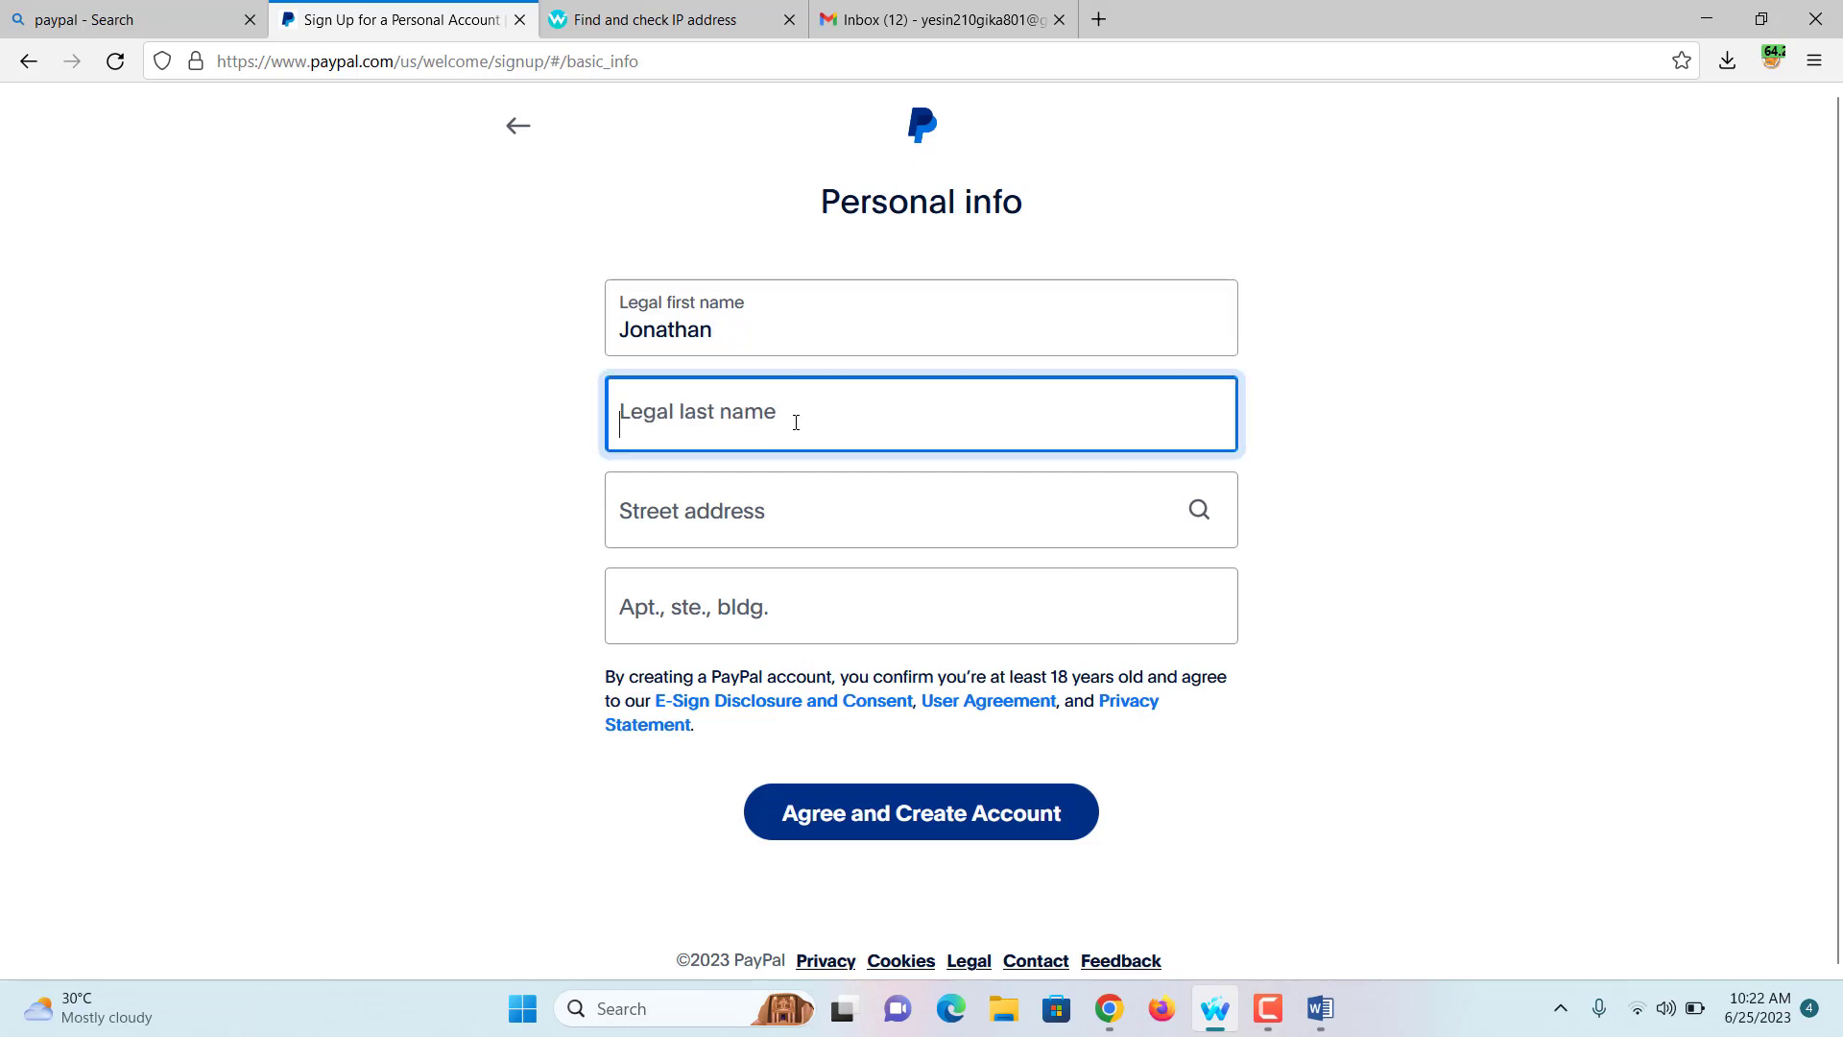
key("ctrl+v")
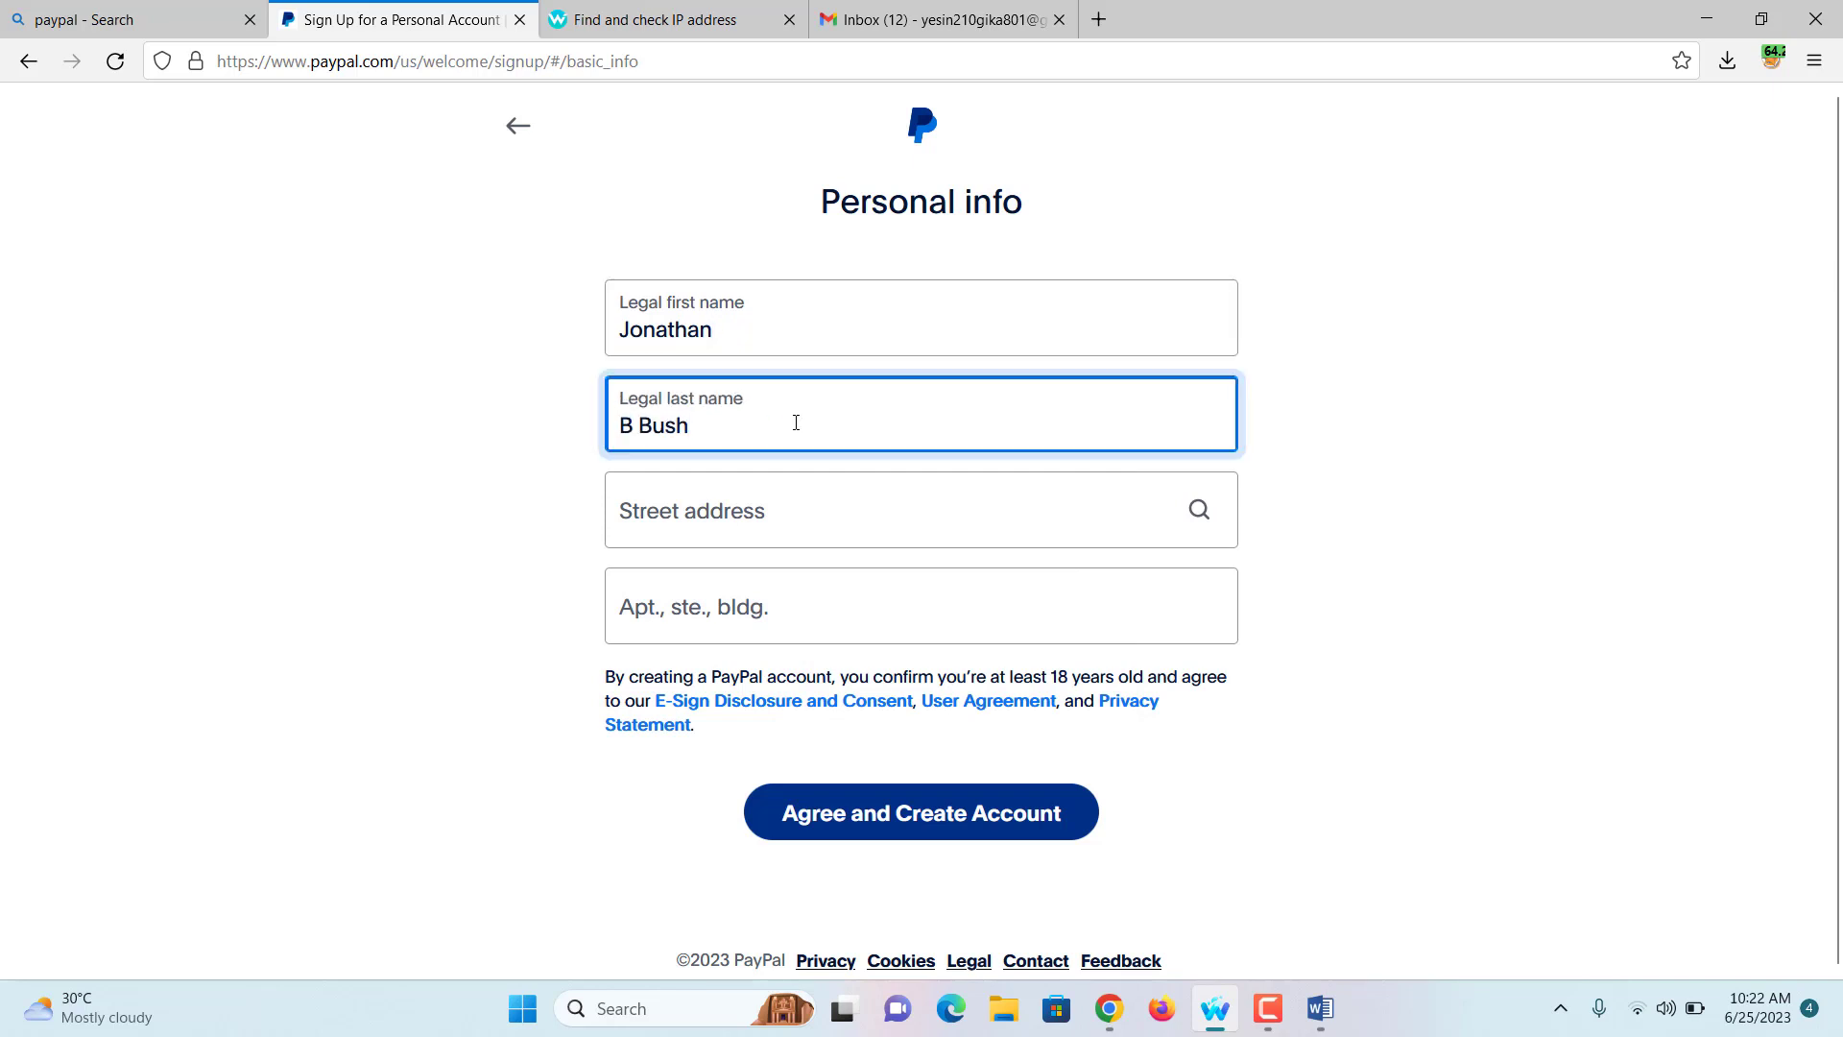
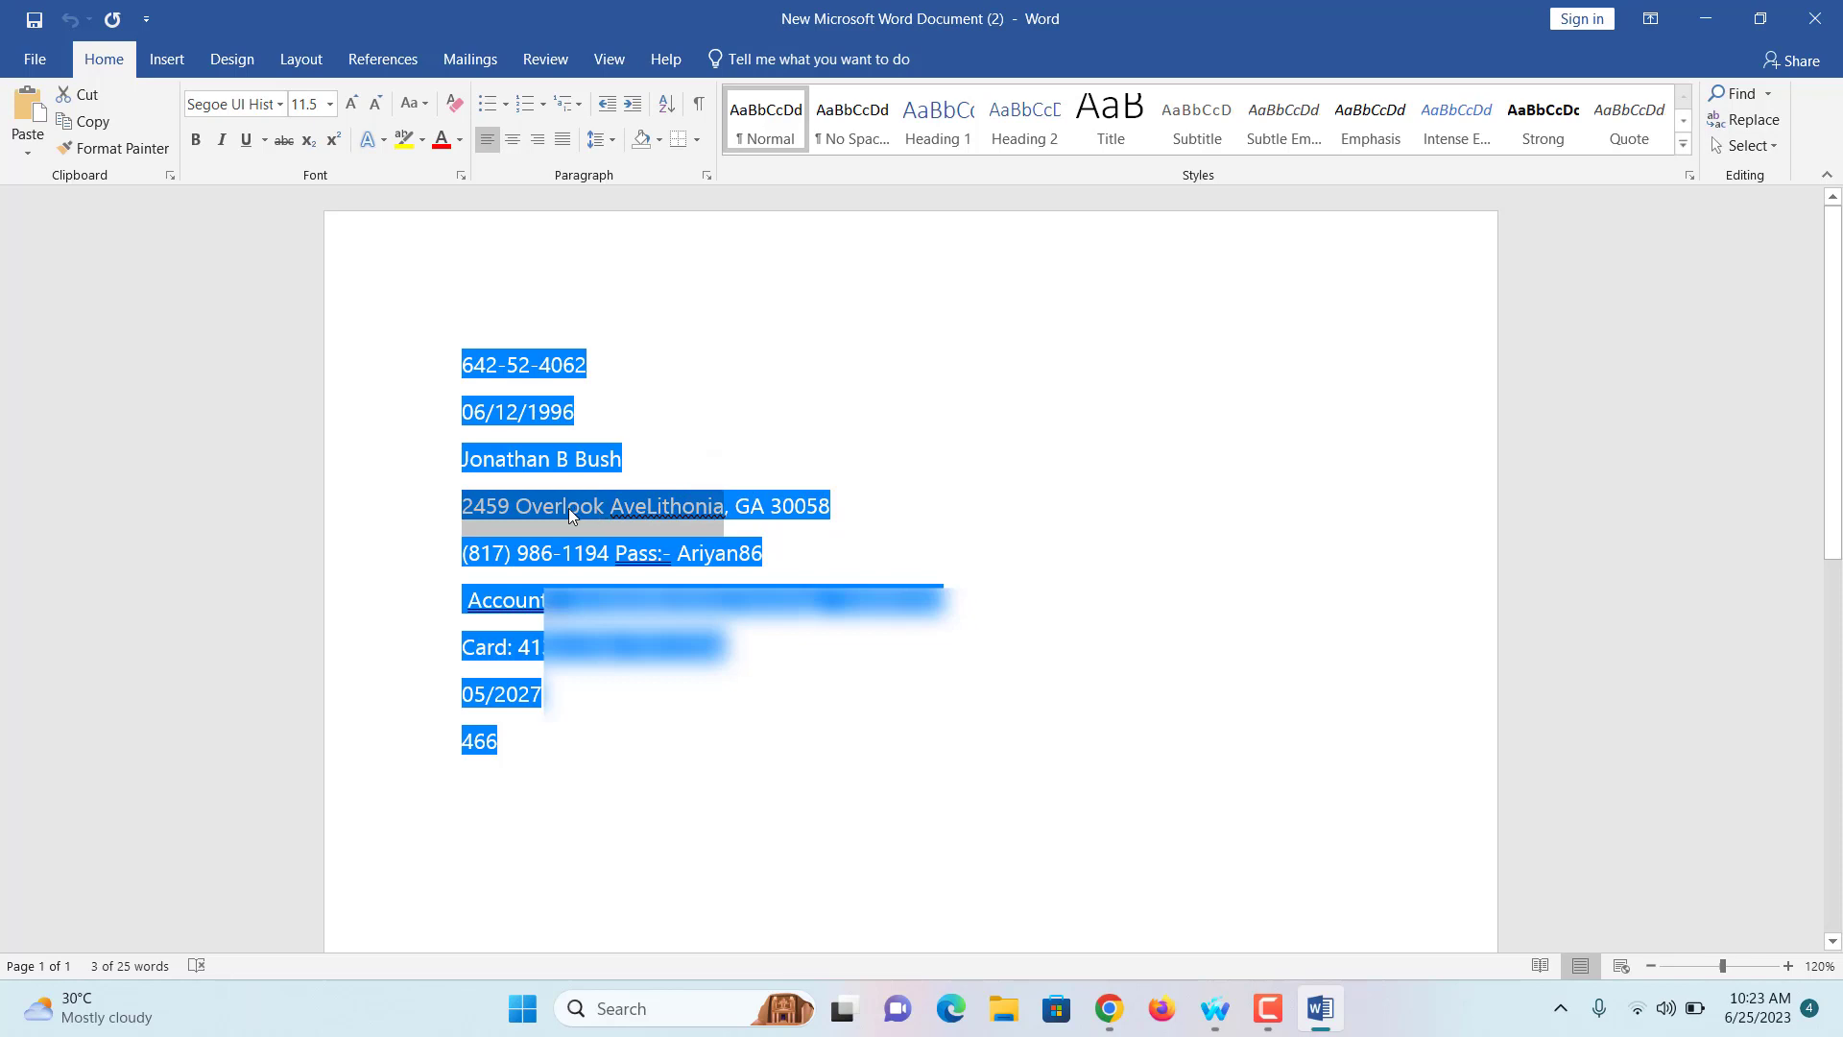
Step: Copy the highlighted street address line from the Word notes to the clipboard
right_click(569, 508)
left_click(637, 555)
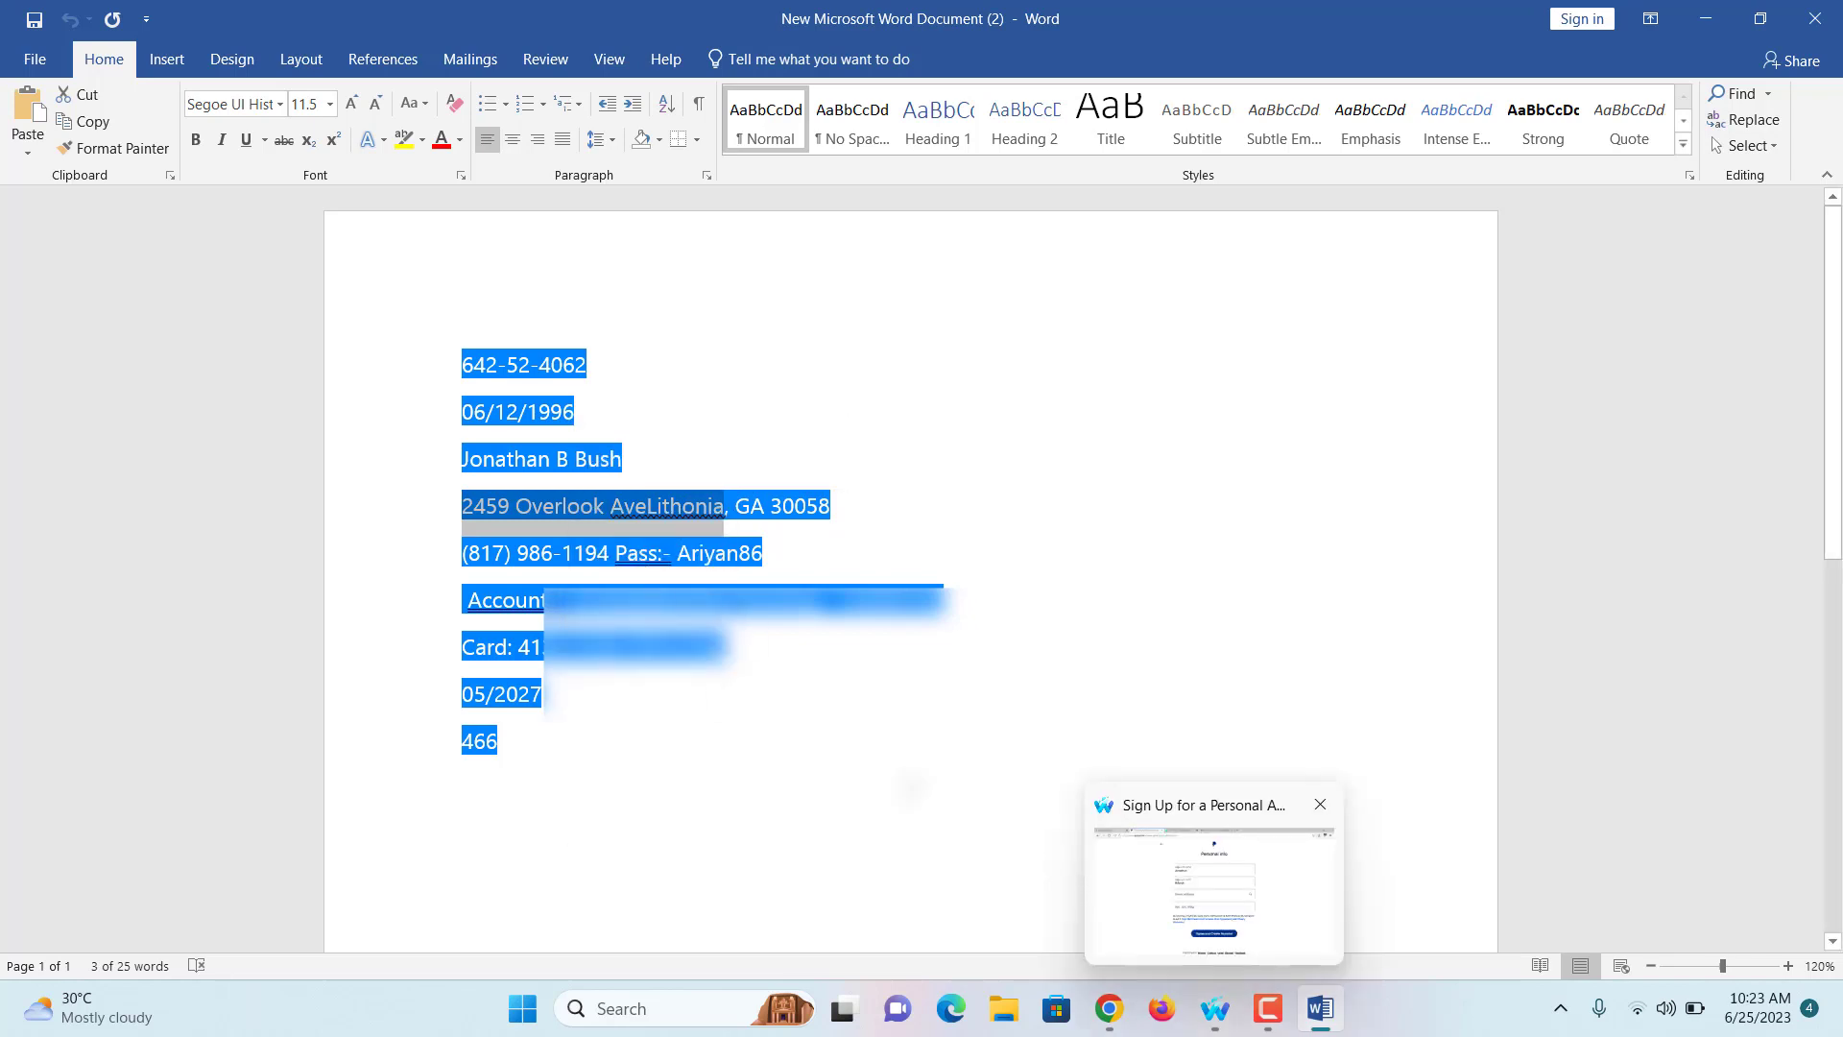
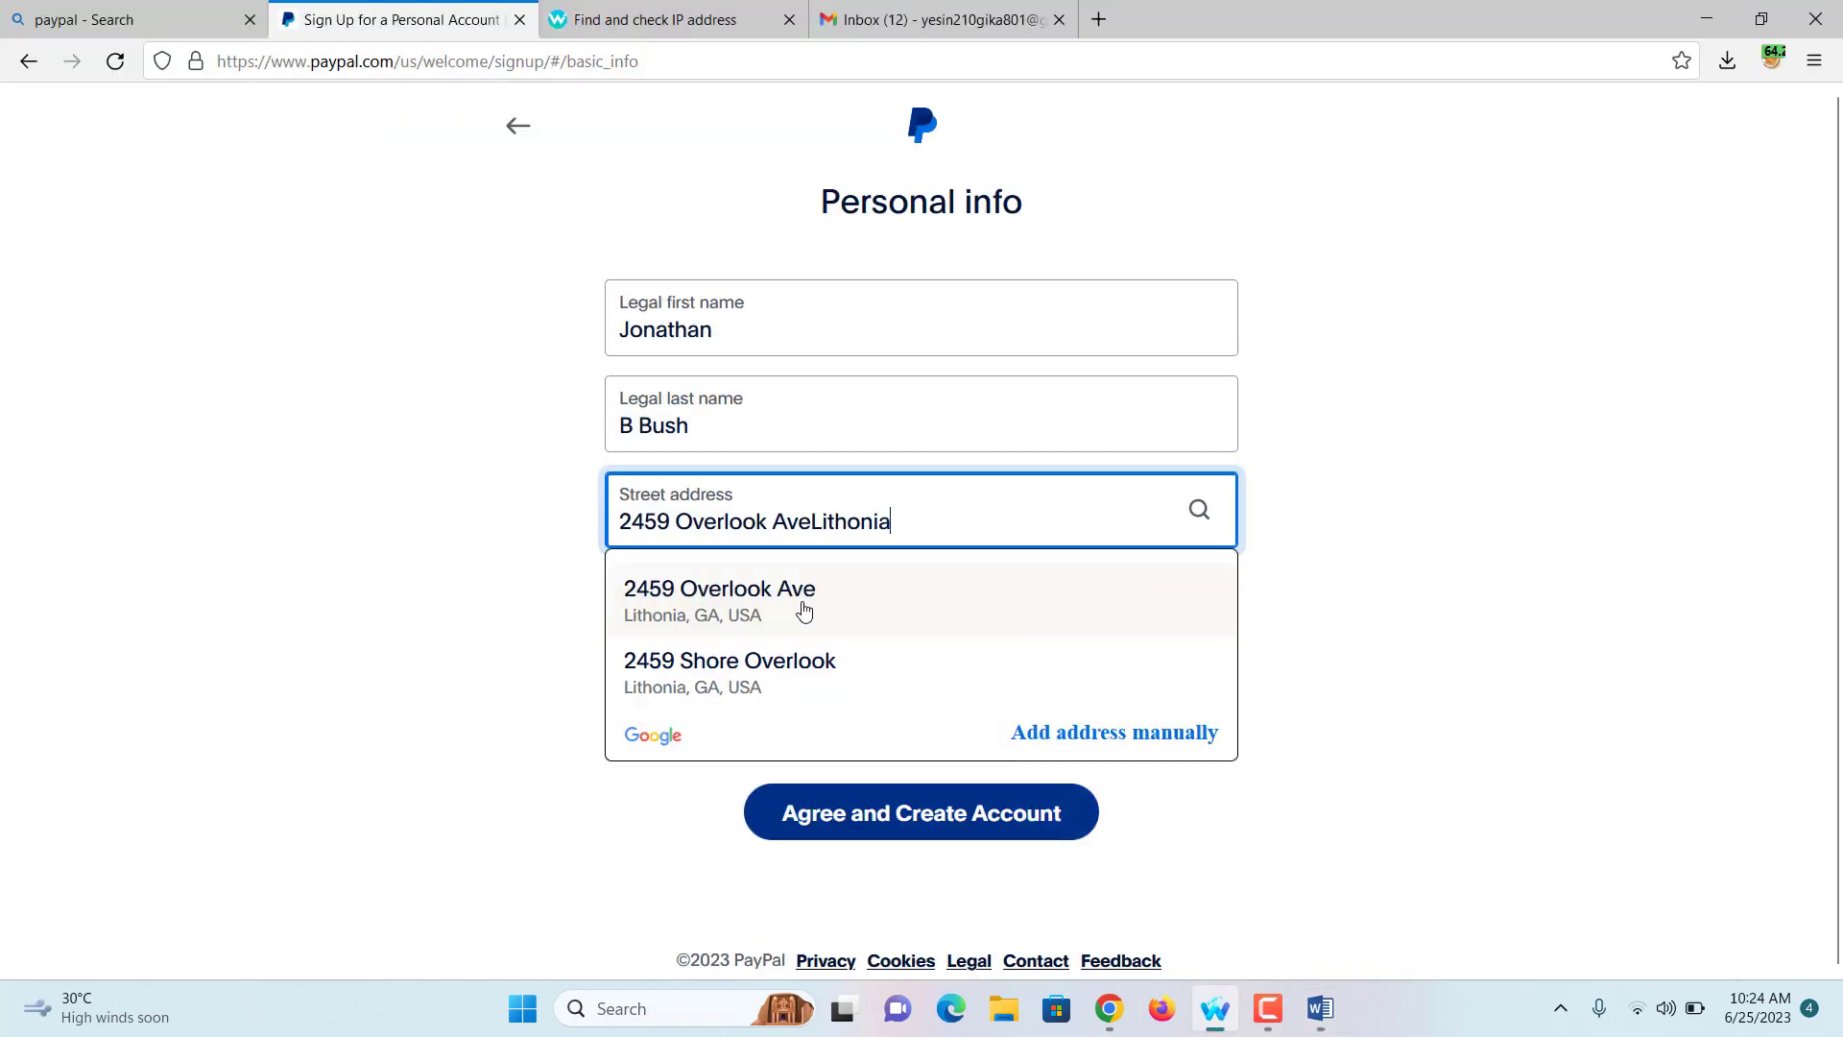
Step: Choose the first Google address suggestion to complete the full address, leaving the apartment line blank
left_click(807, 604)
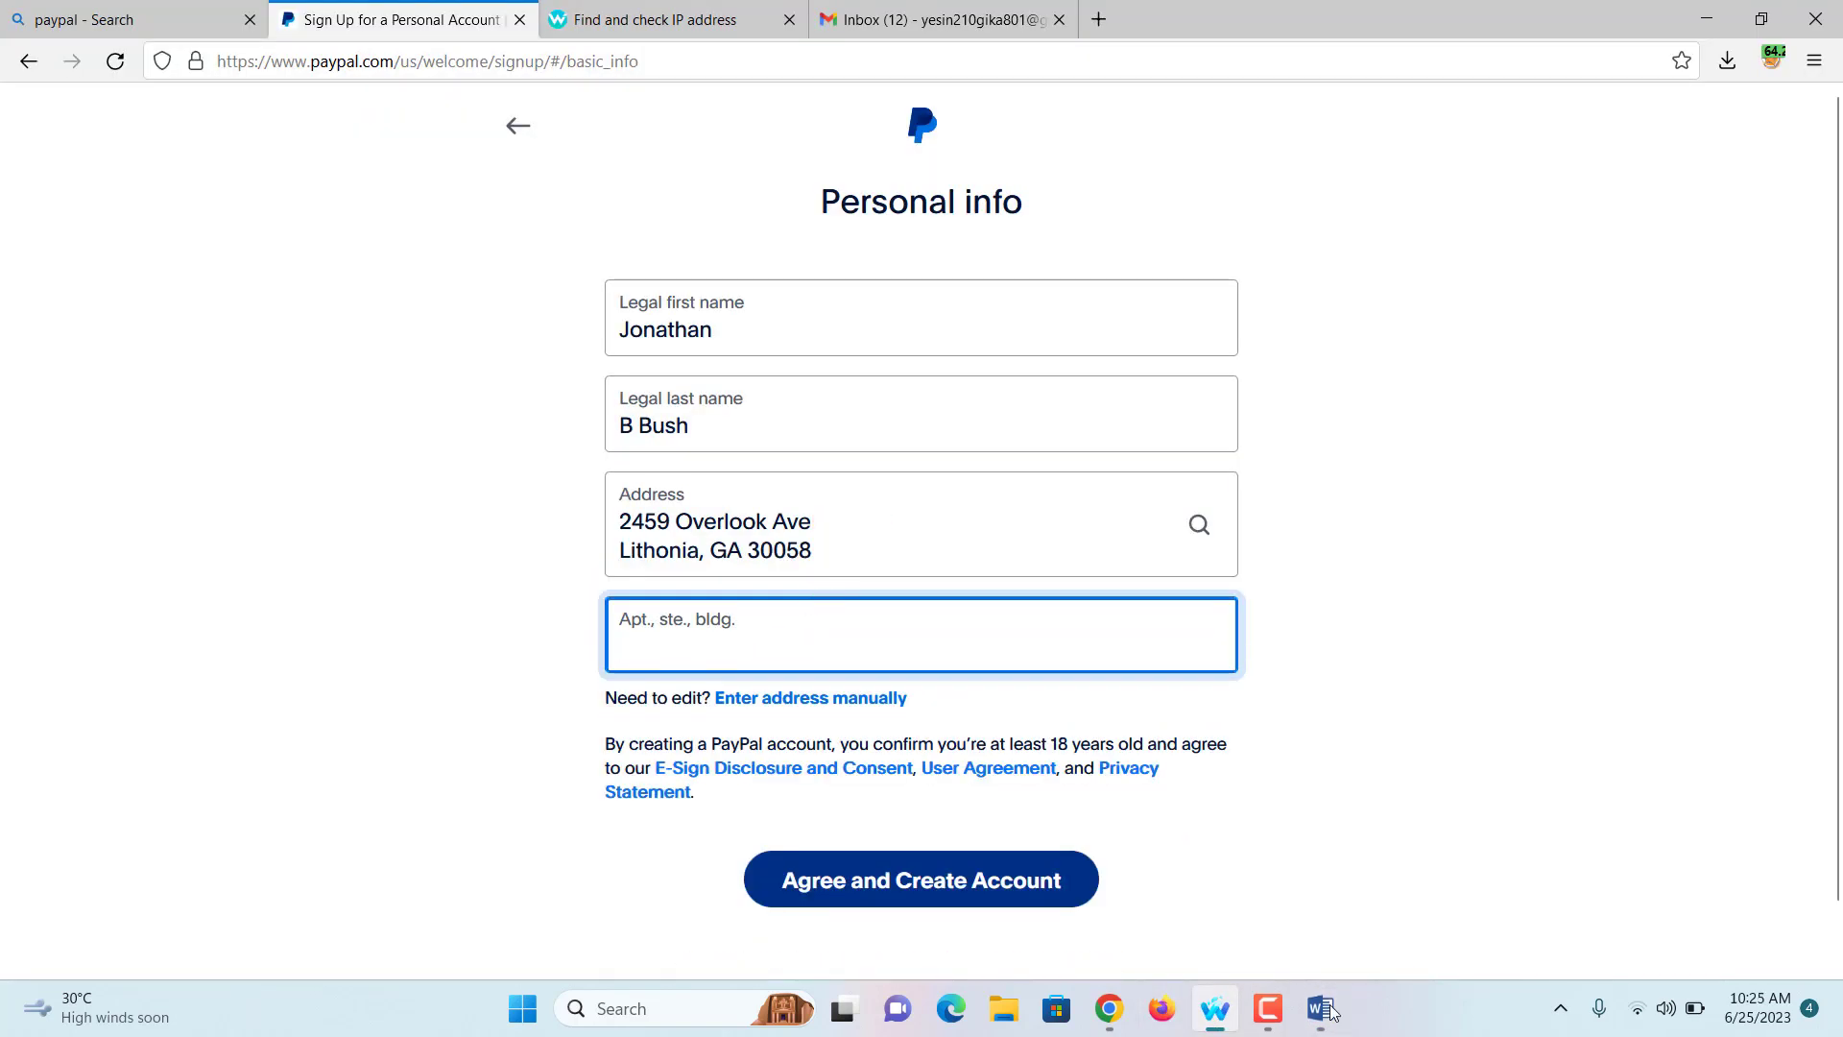
left_click(801, 557)
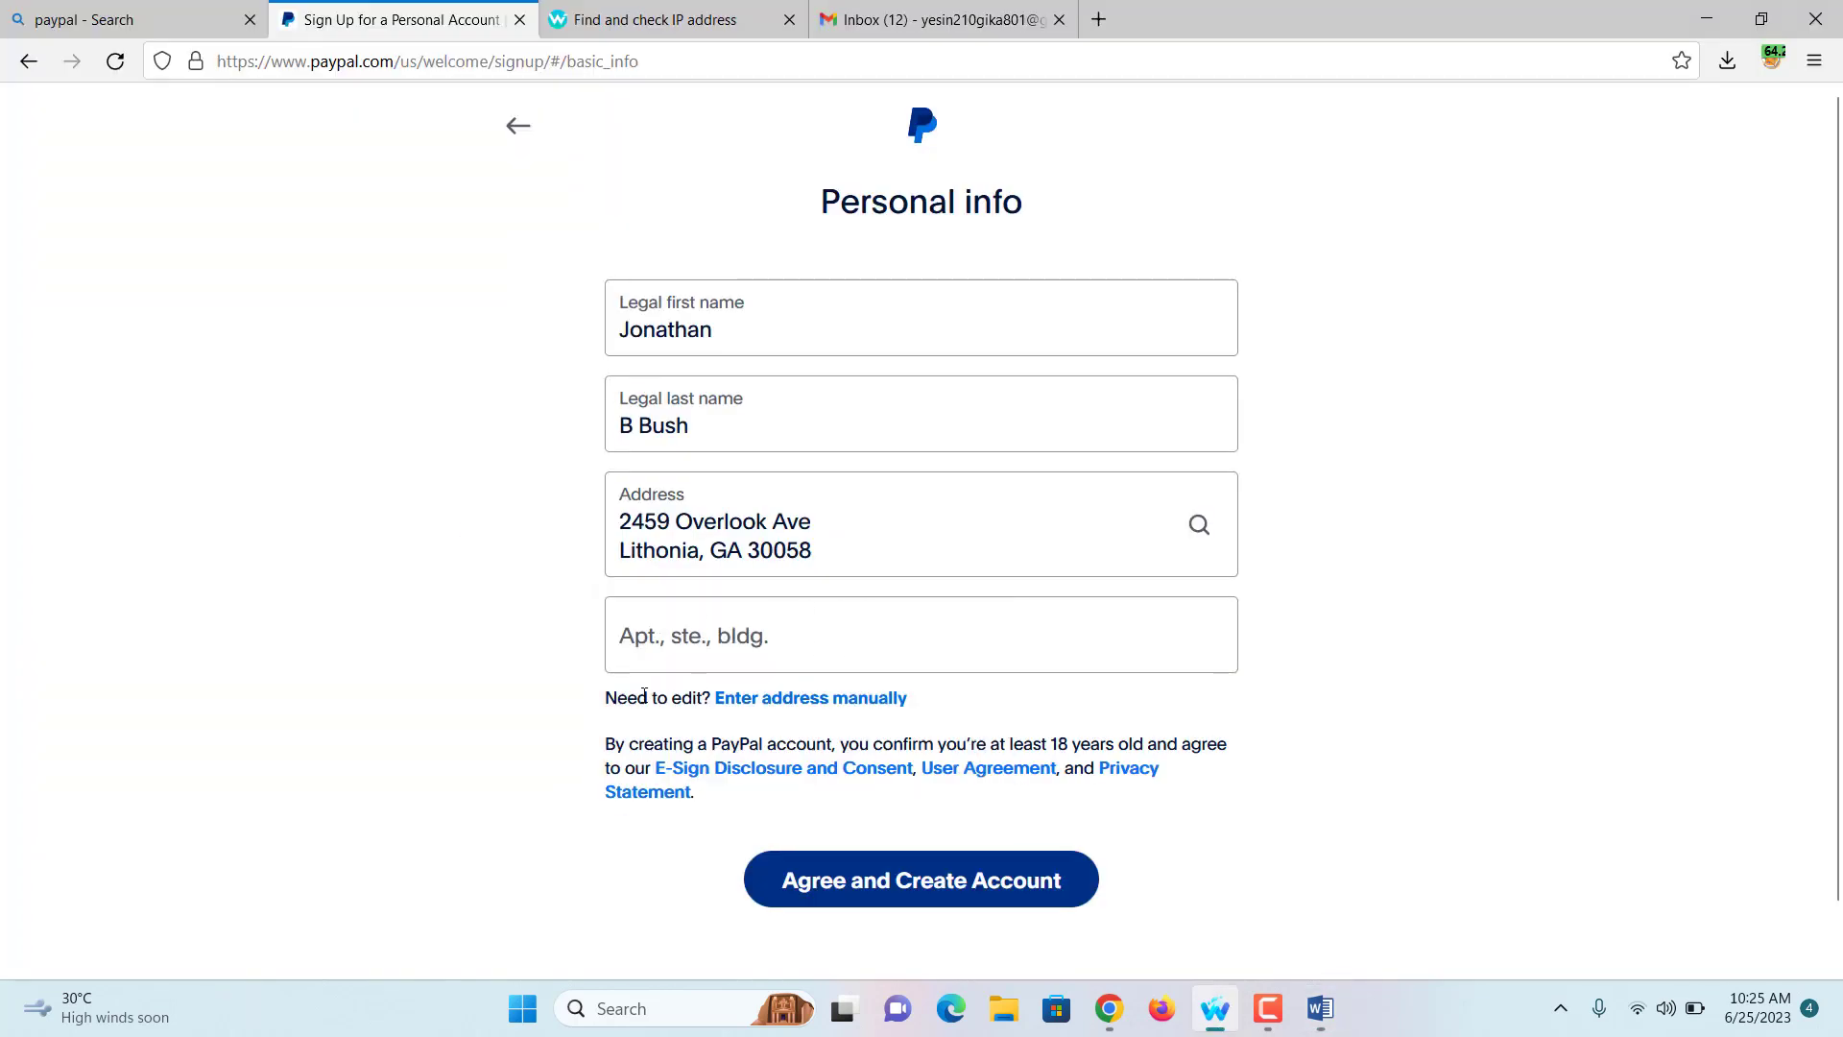
Step: Agree to the terms and create the personal PayPal account with the entered name and address
left_click(881, 881)
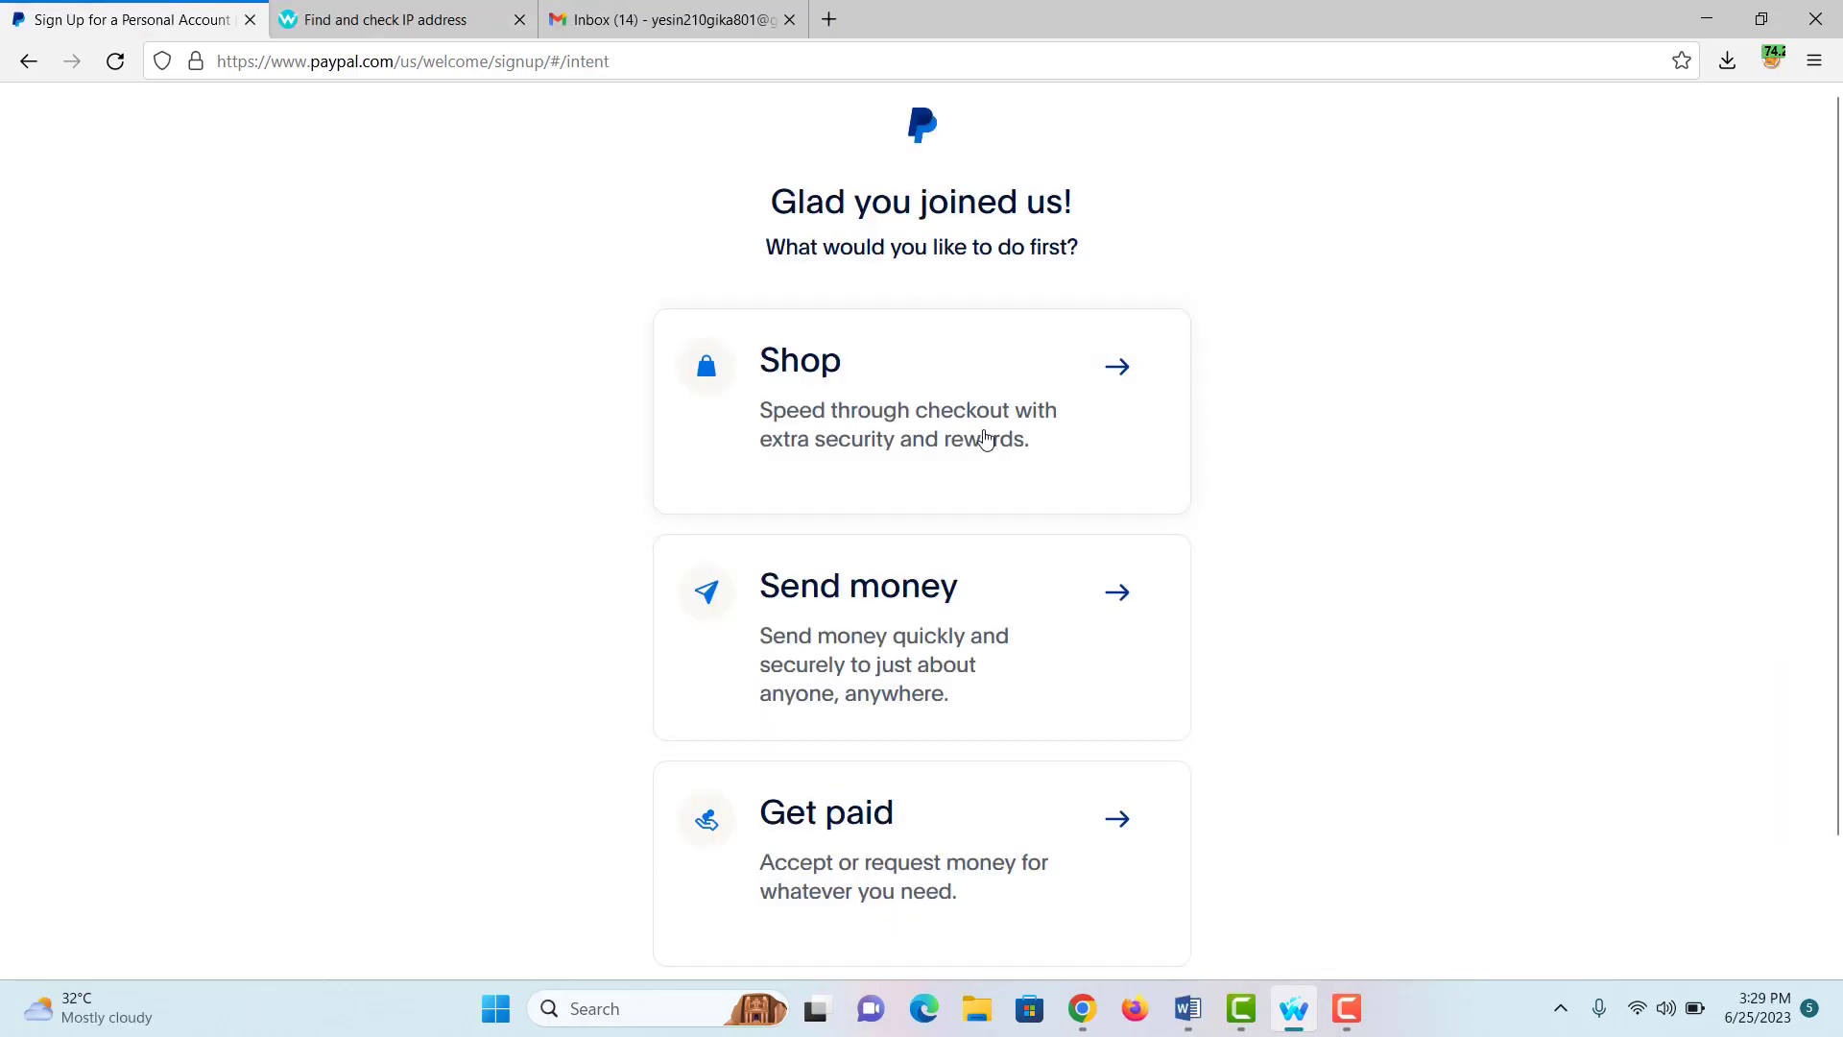
Step: Pick Browse instead of a first activity, and choose Not now for linking a card
scroll(983, 439, "down", 3)
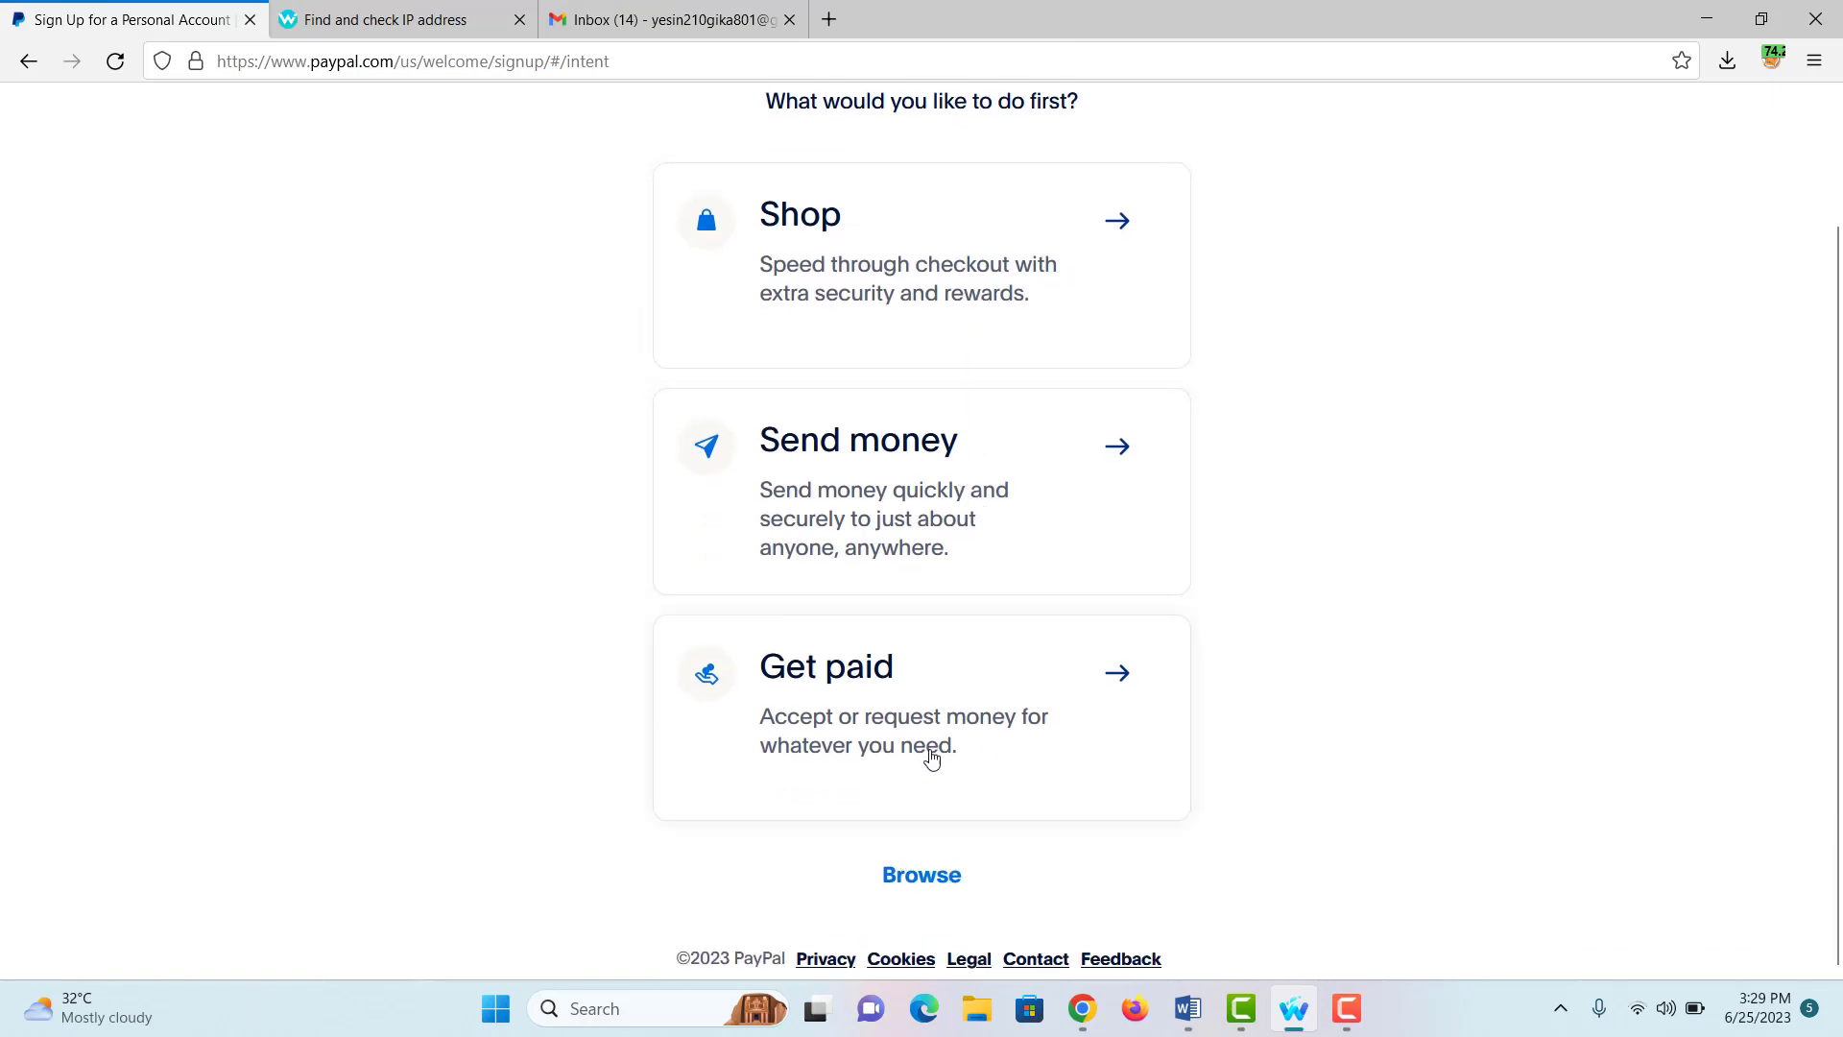
left_click(939, 883)
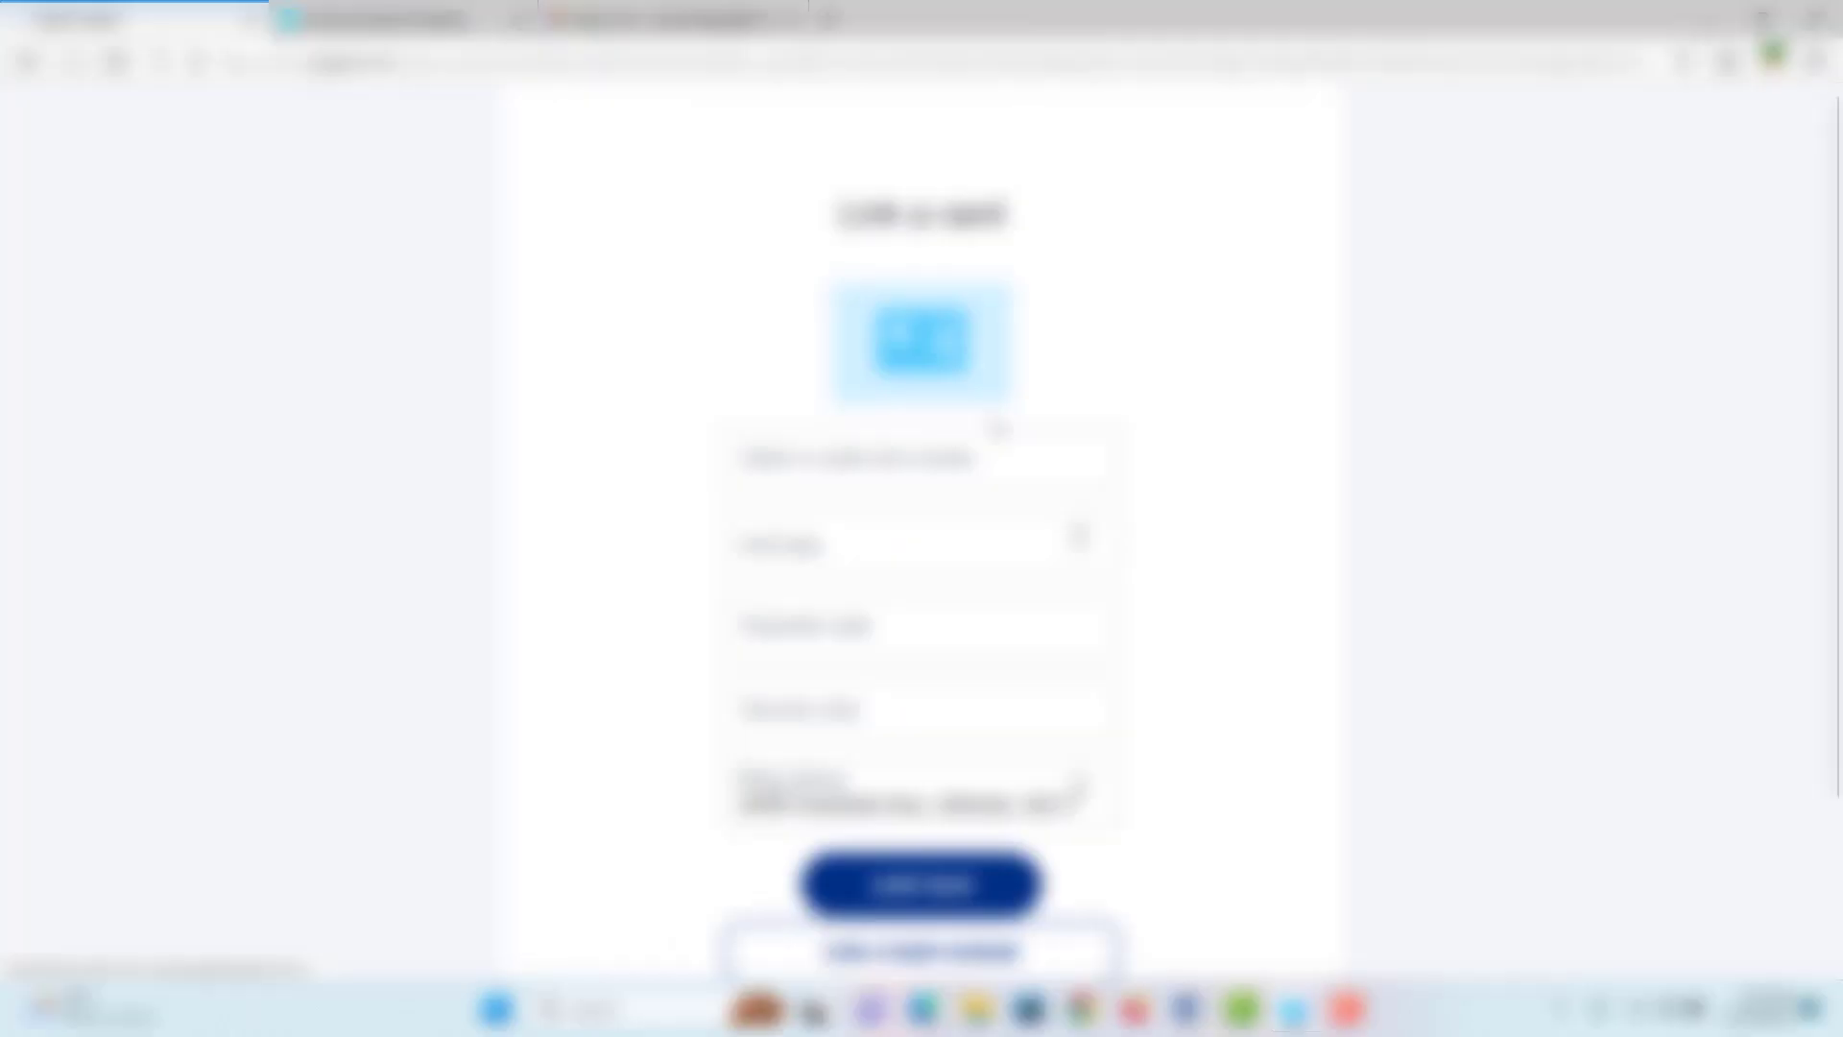
scroll(998, 429, "down", 2)
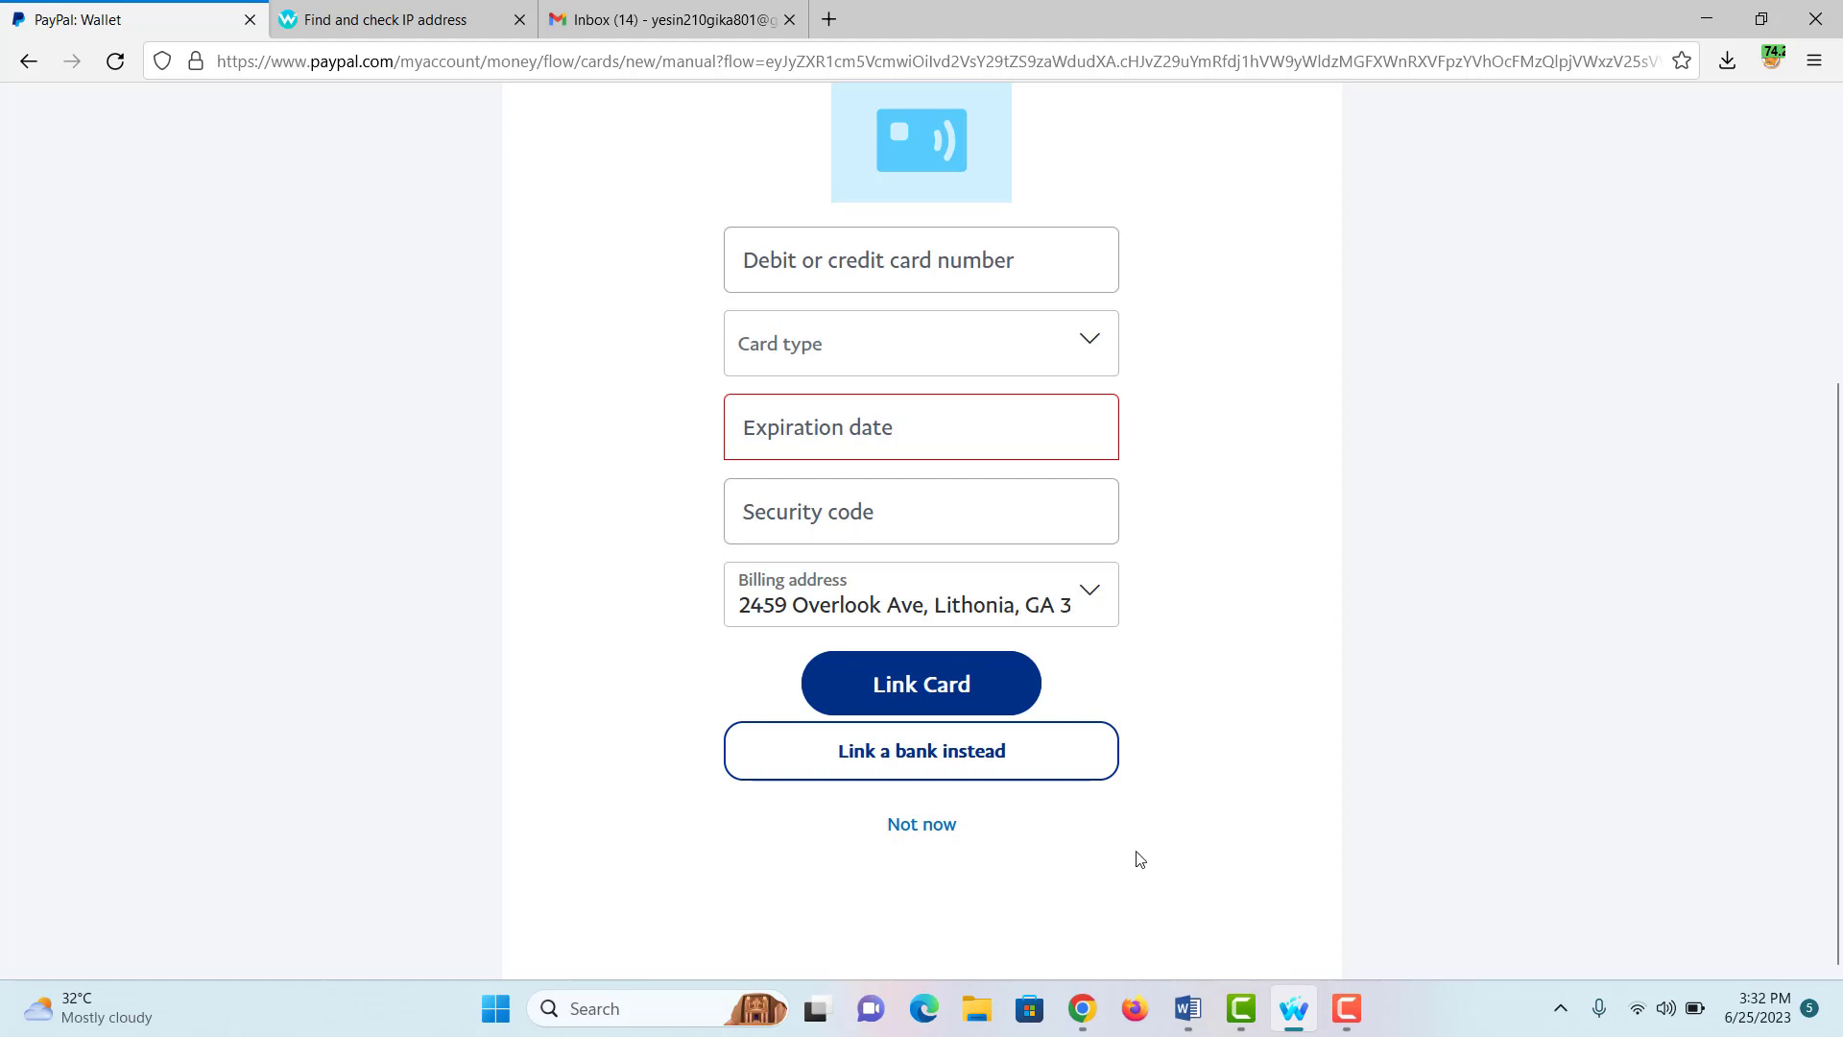
left_click(945, 835)
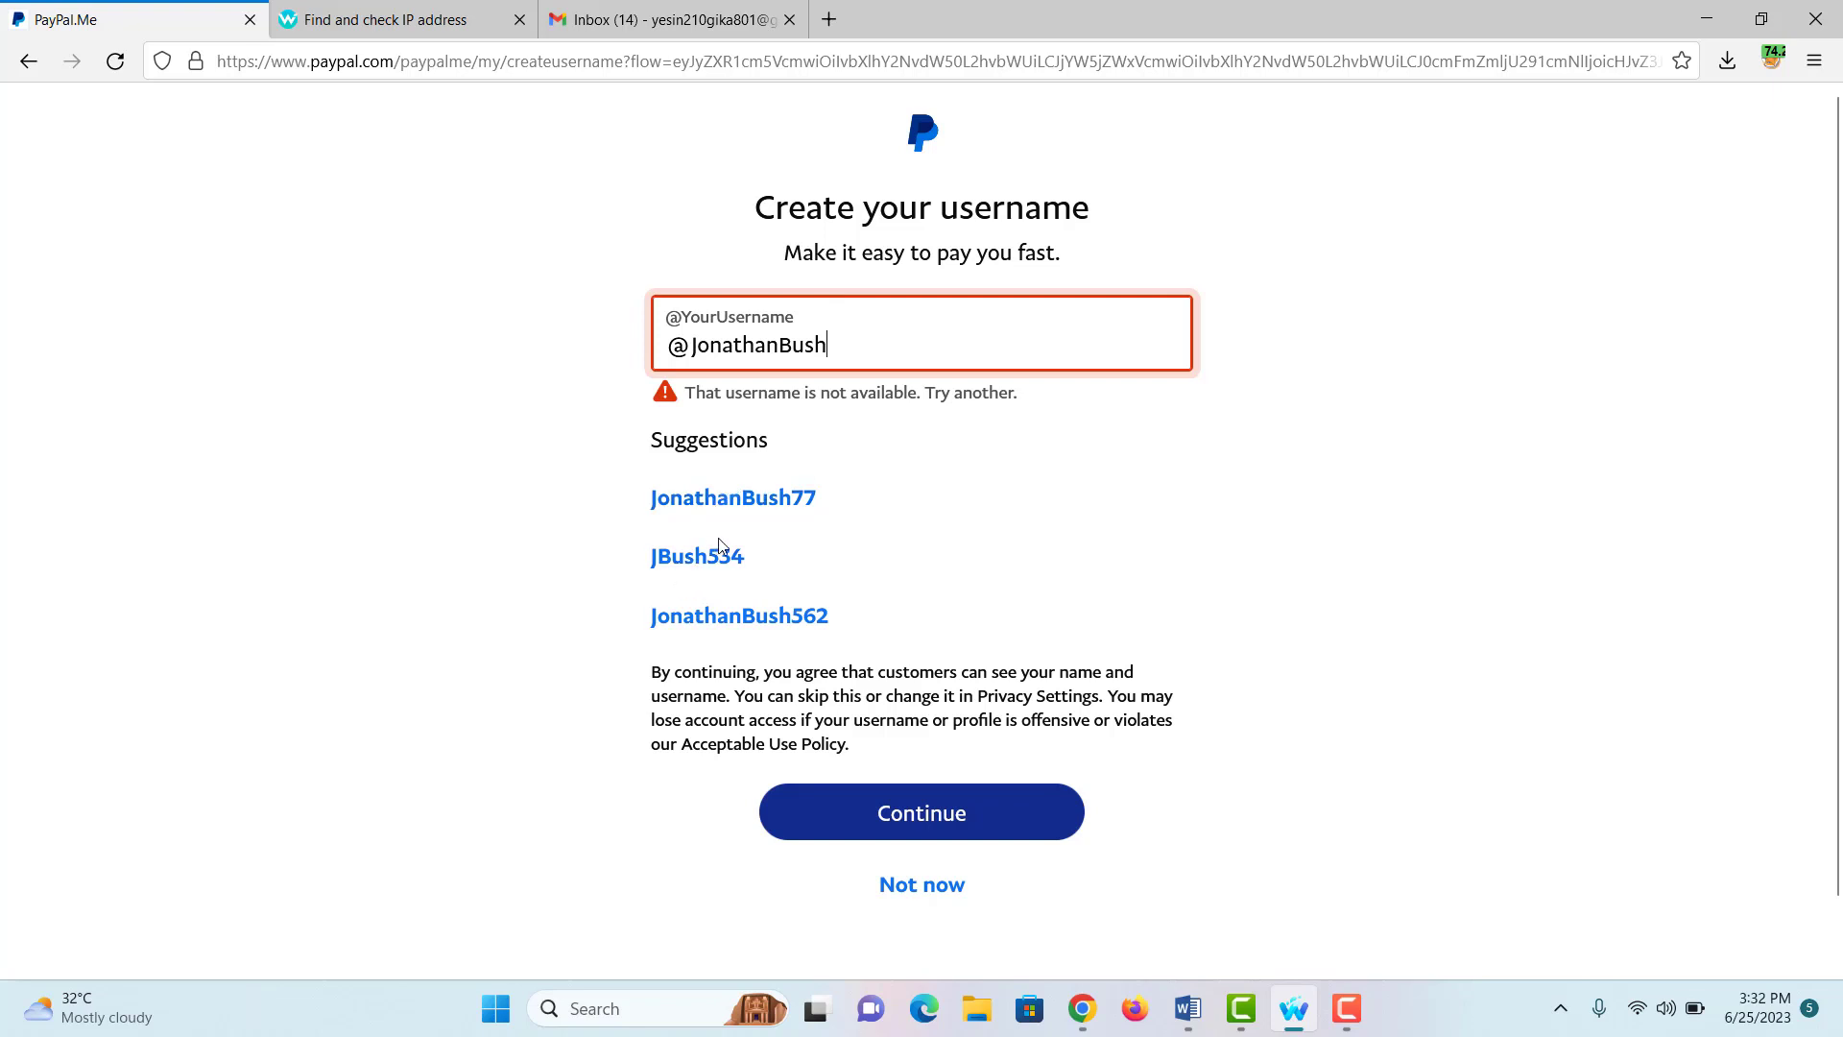
Step: Take the first suggested numbered username and continue to the Summary page
left_click(707, 506)
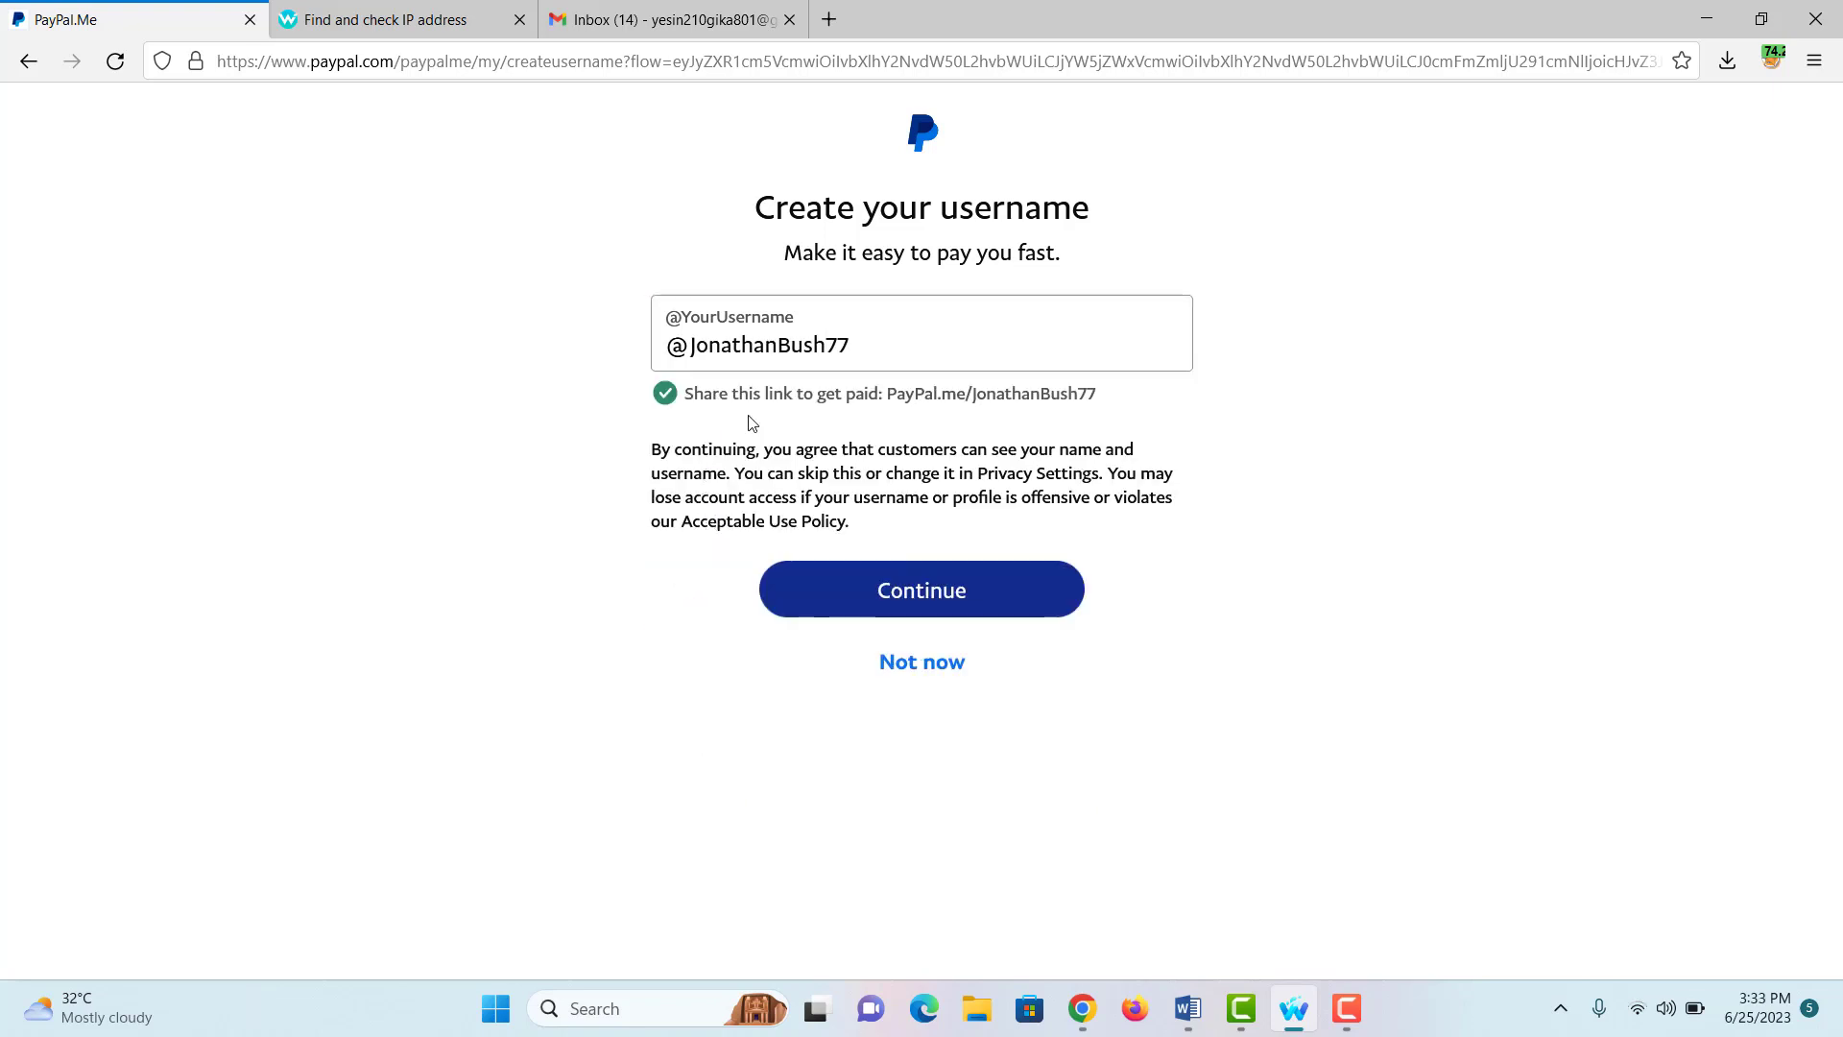
left_click(919, 580)
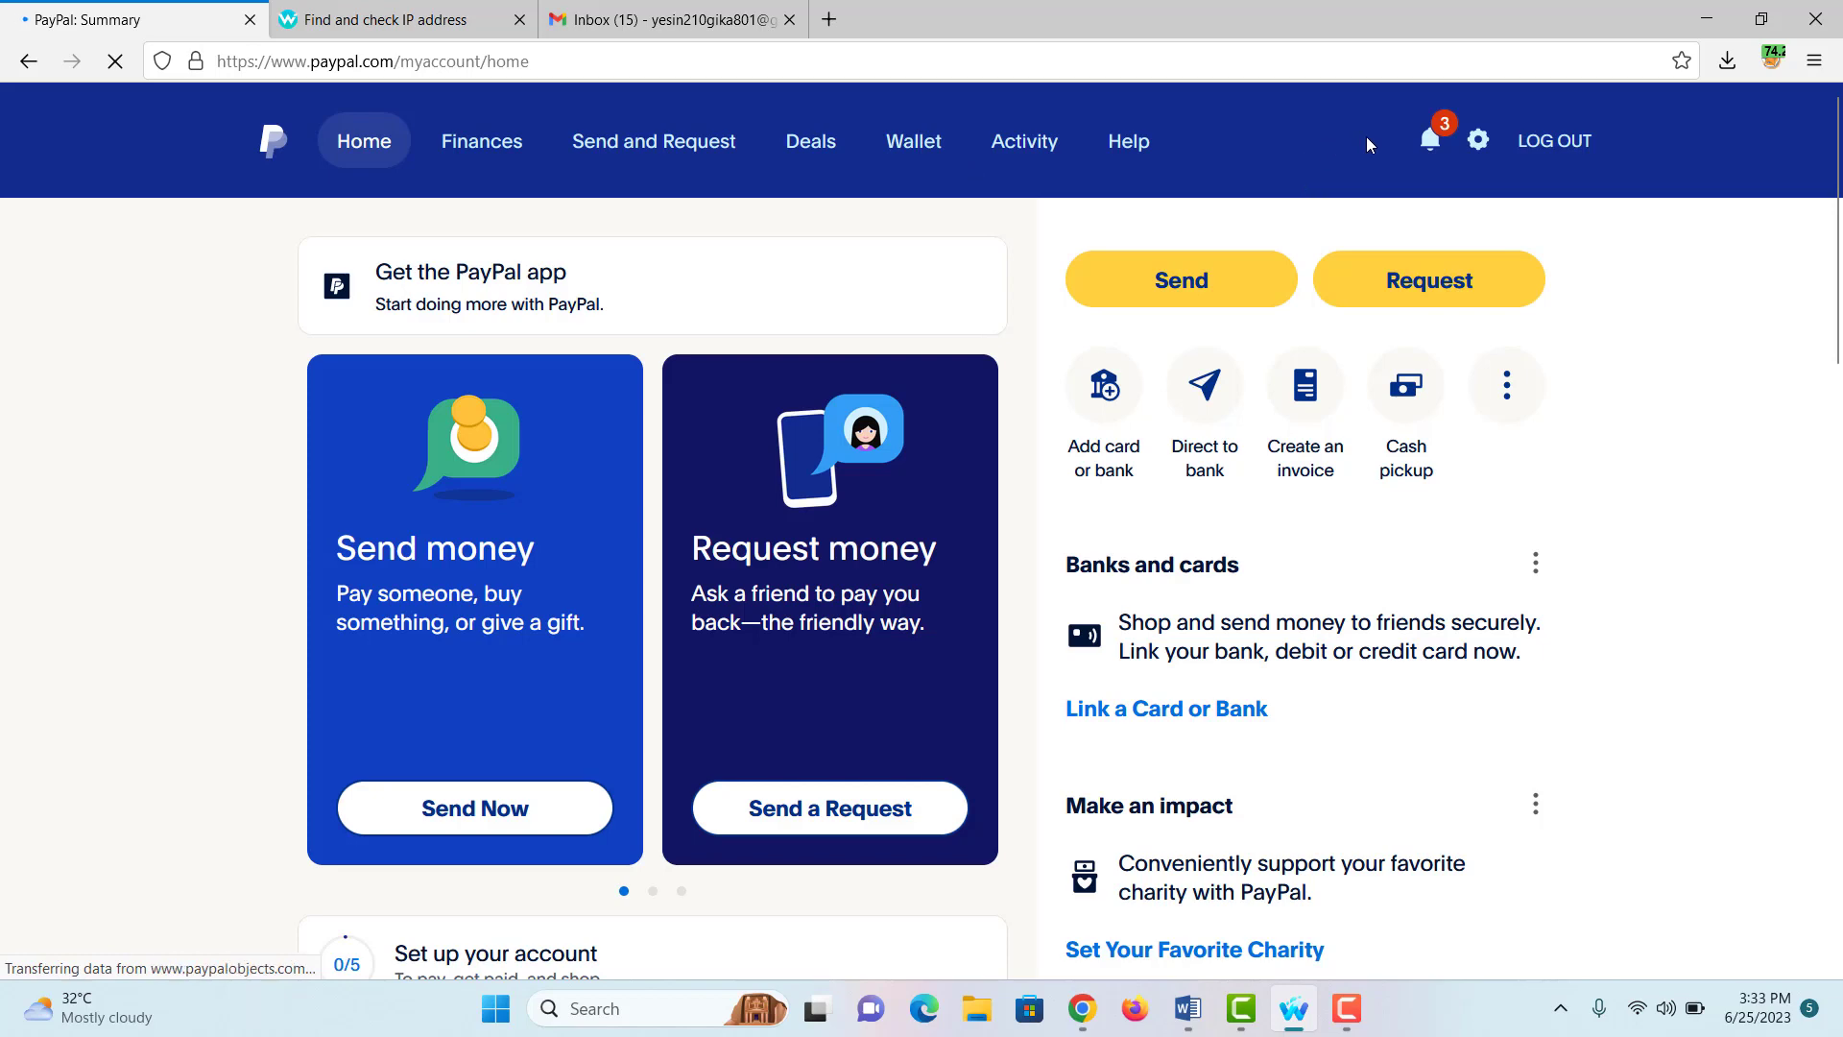
Step: From the notifications, send the email-confirmation message via Confirm Email Address, then switch to Gmail
left_click(1431, 137)
left_click_drag(1353, 336, 1483, 375)
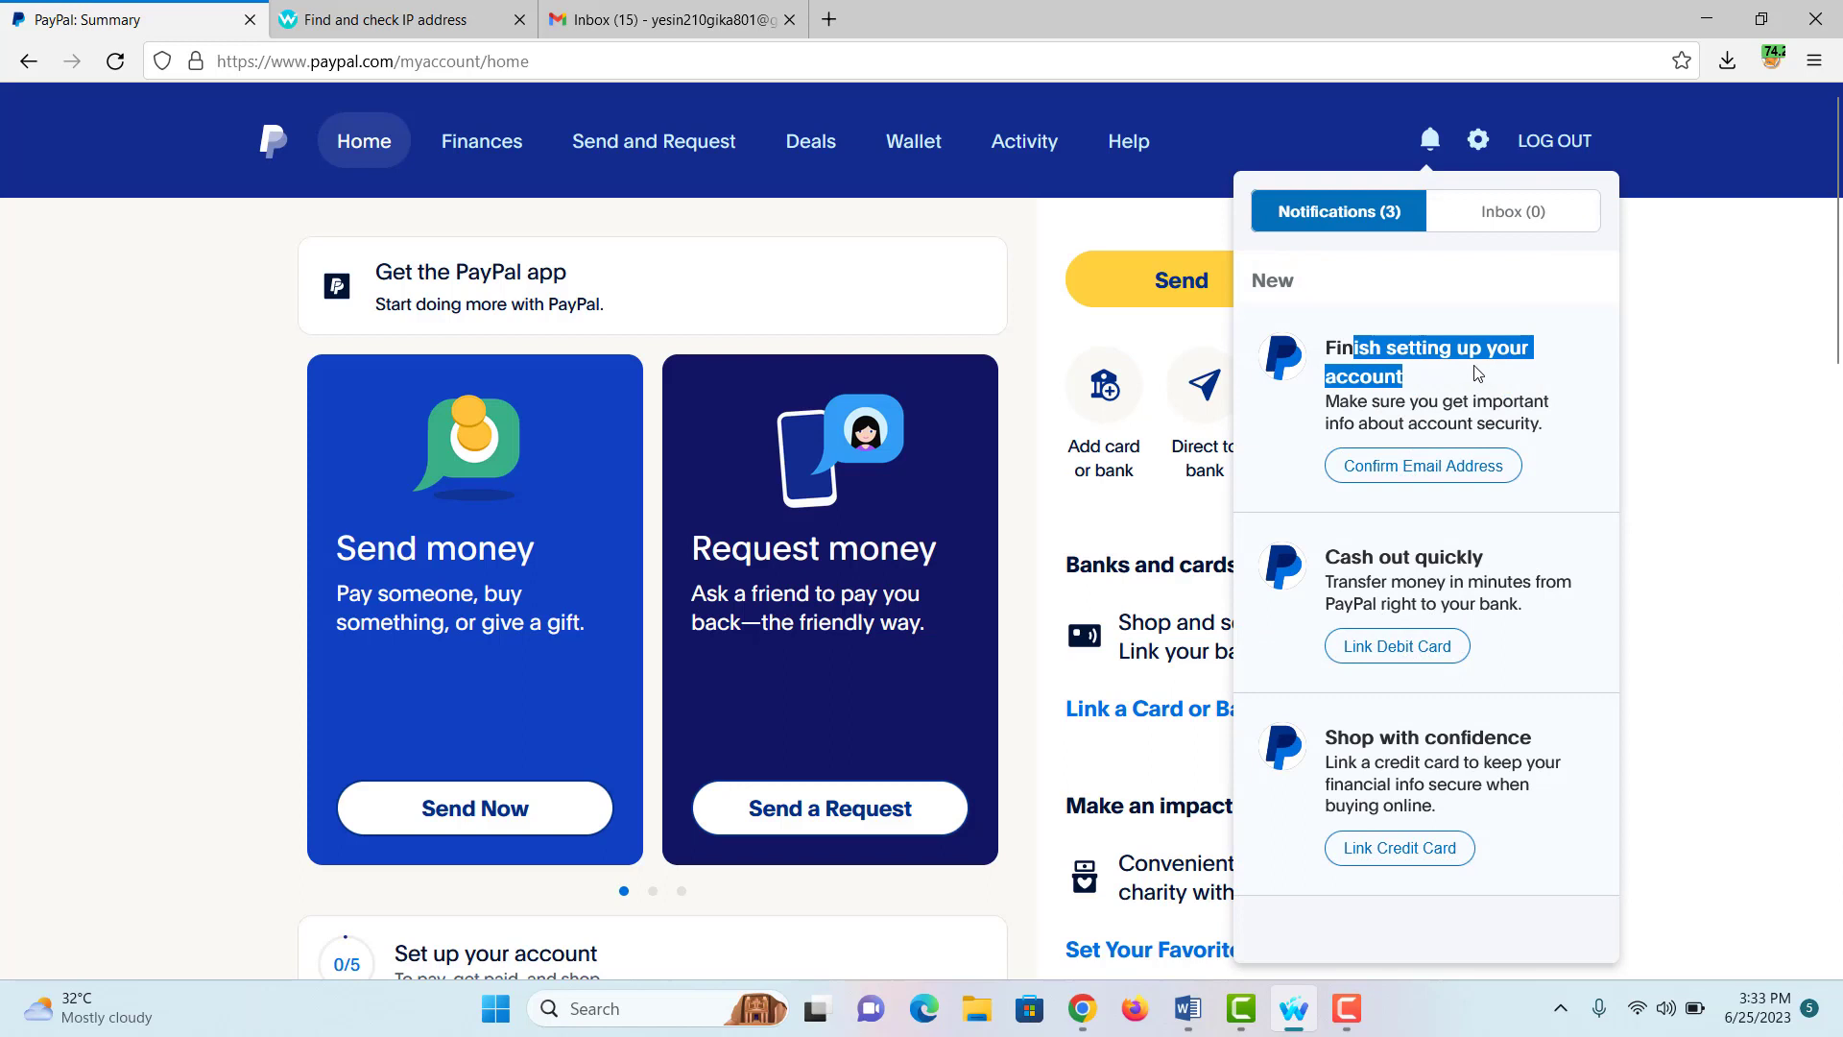
left_click_drag(1325, 347, 1396, 401)
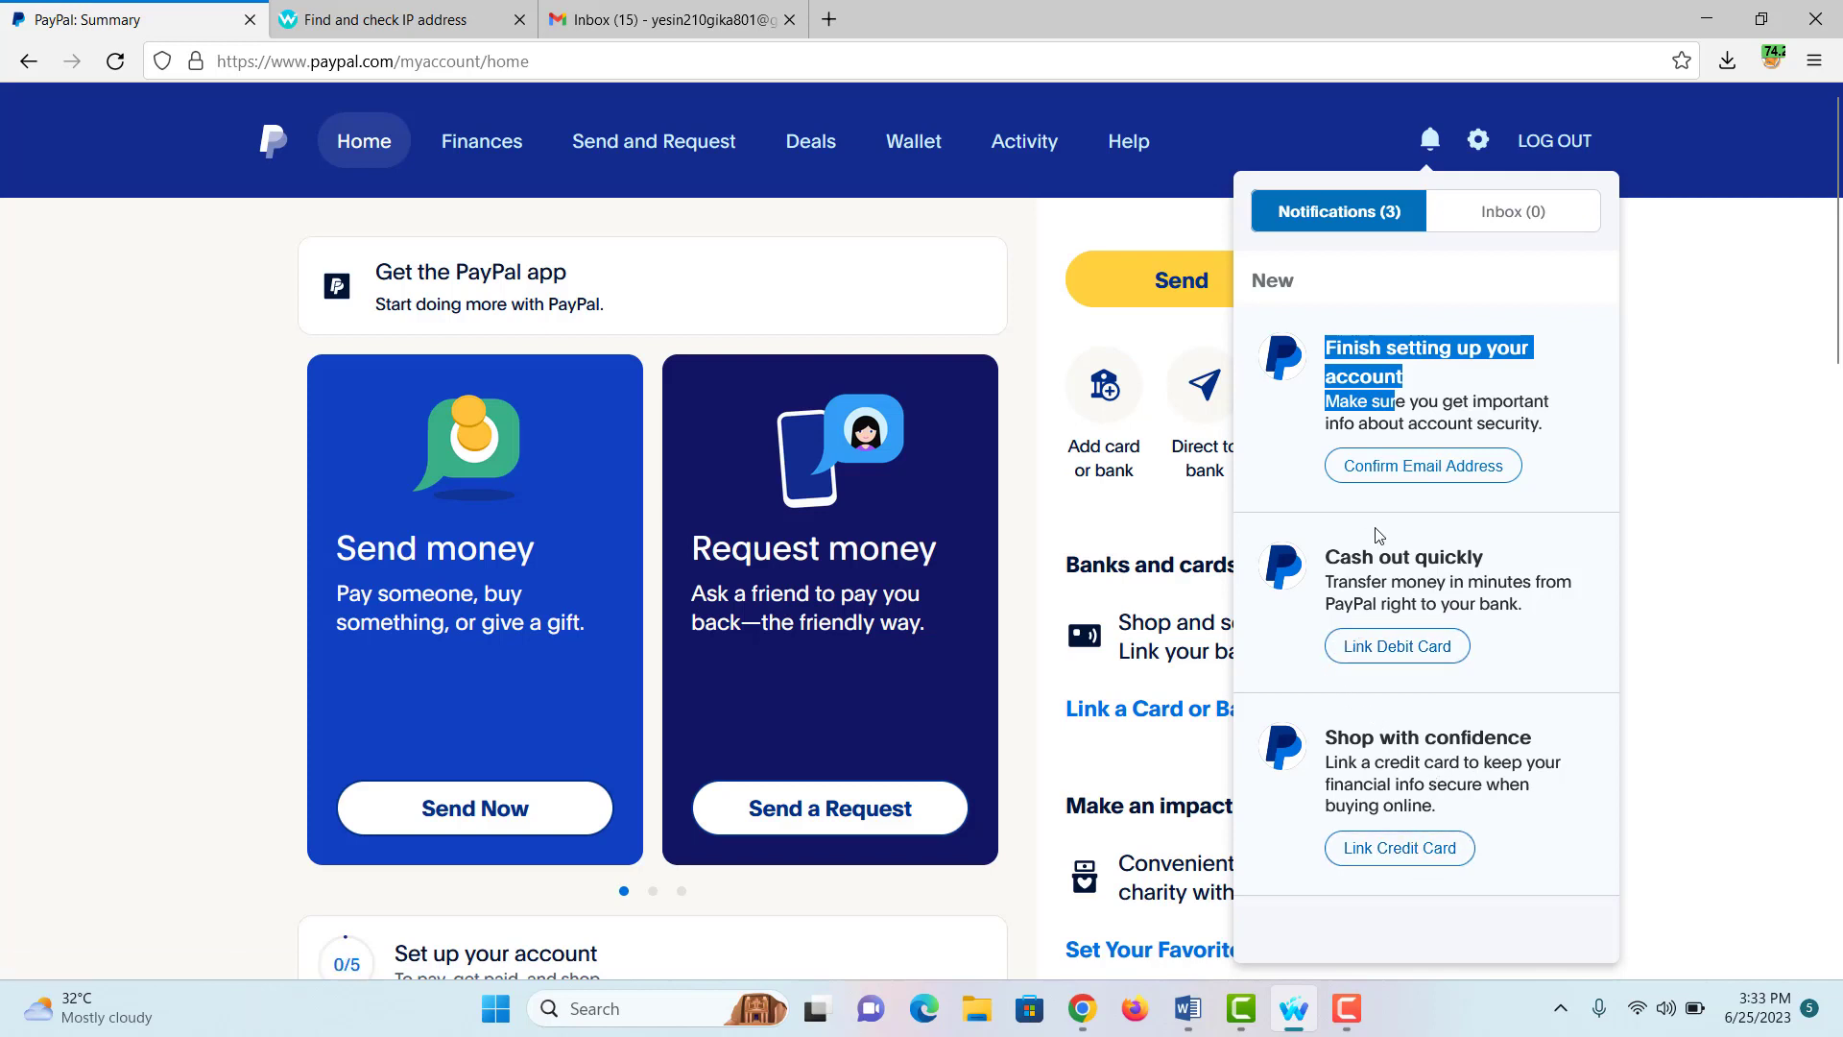
left_click(1428, 468)
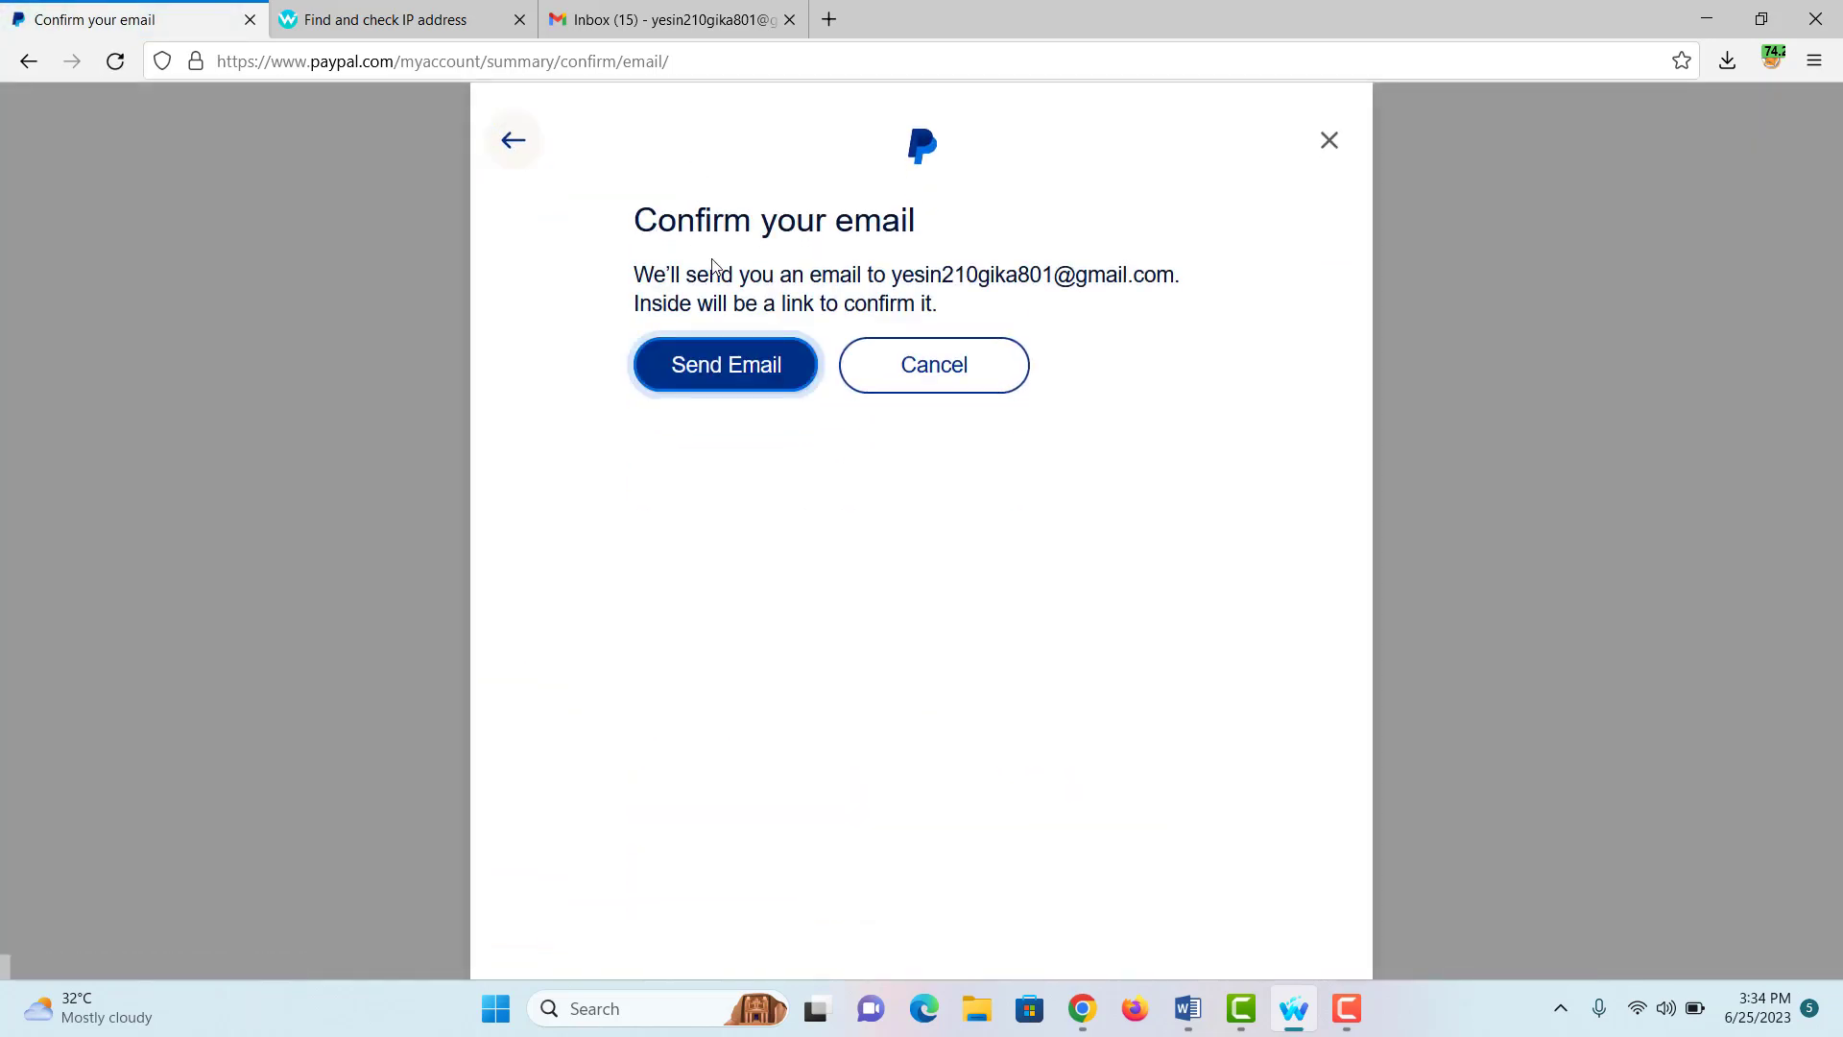
left_click(718, 346)
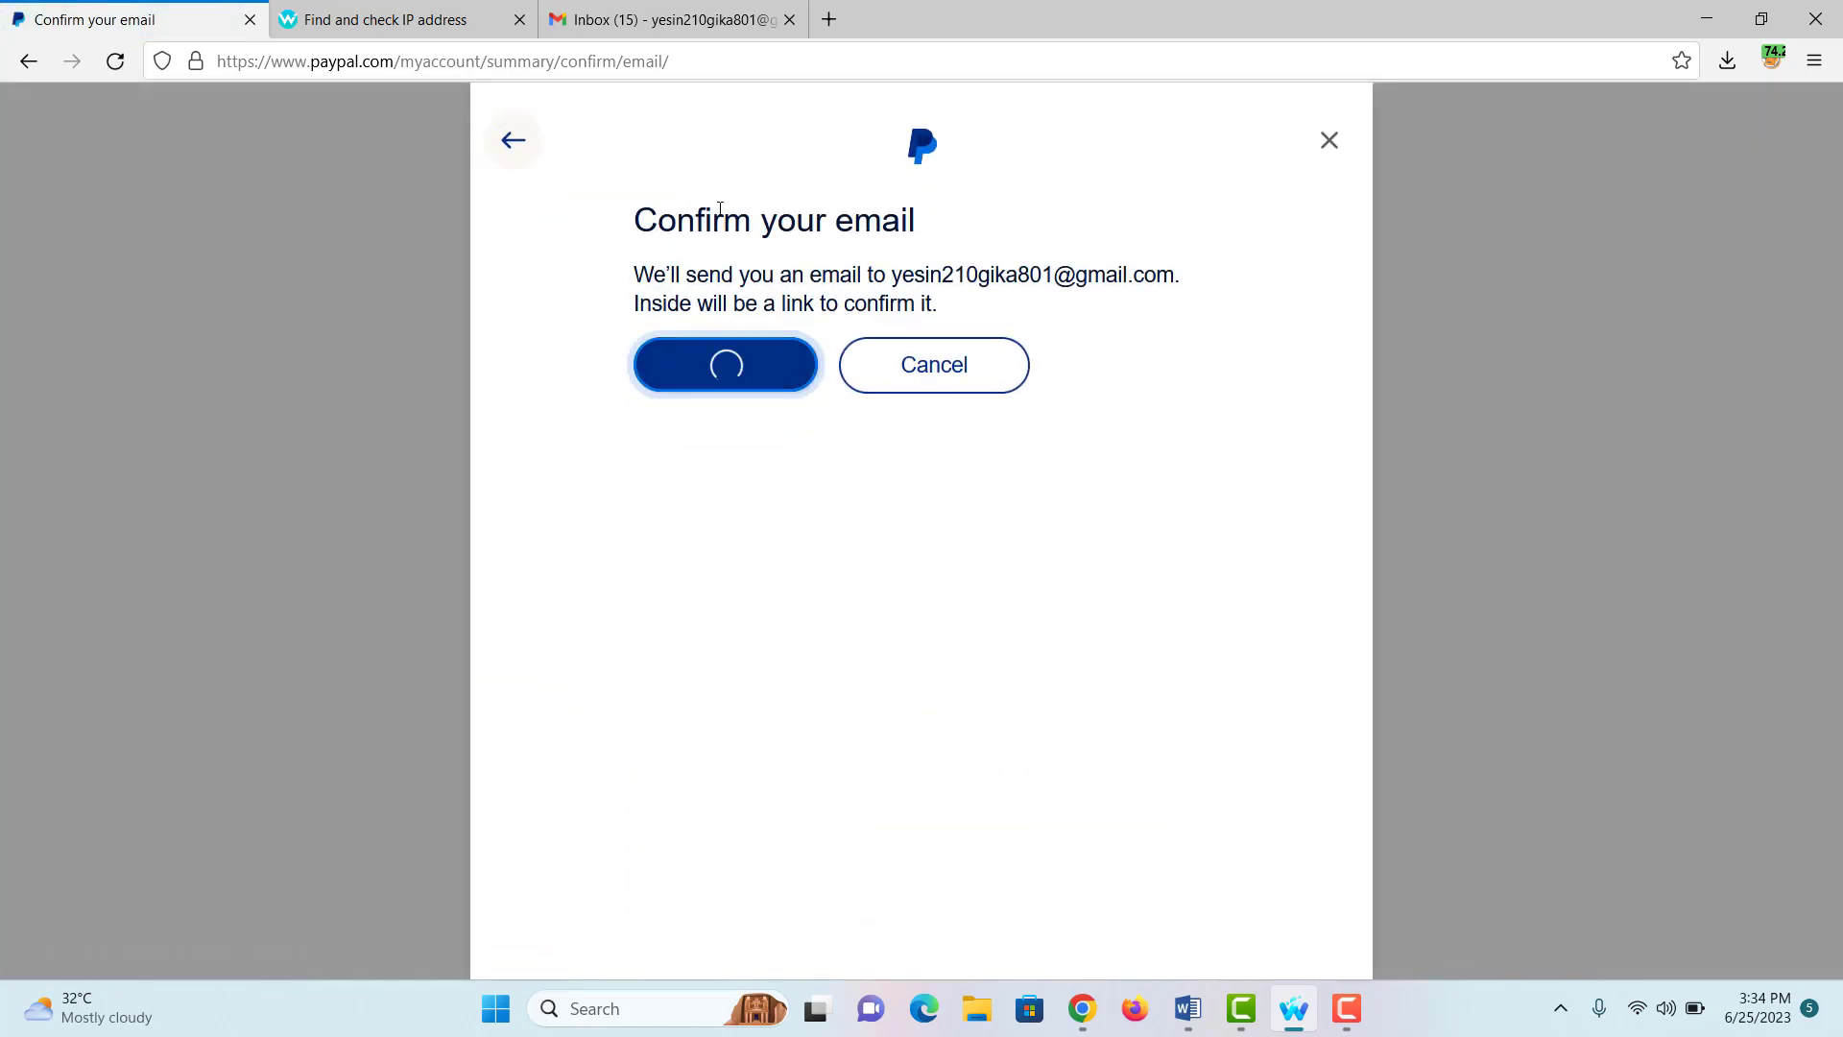
left_click(638, 8)
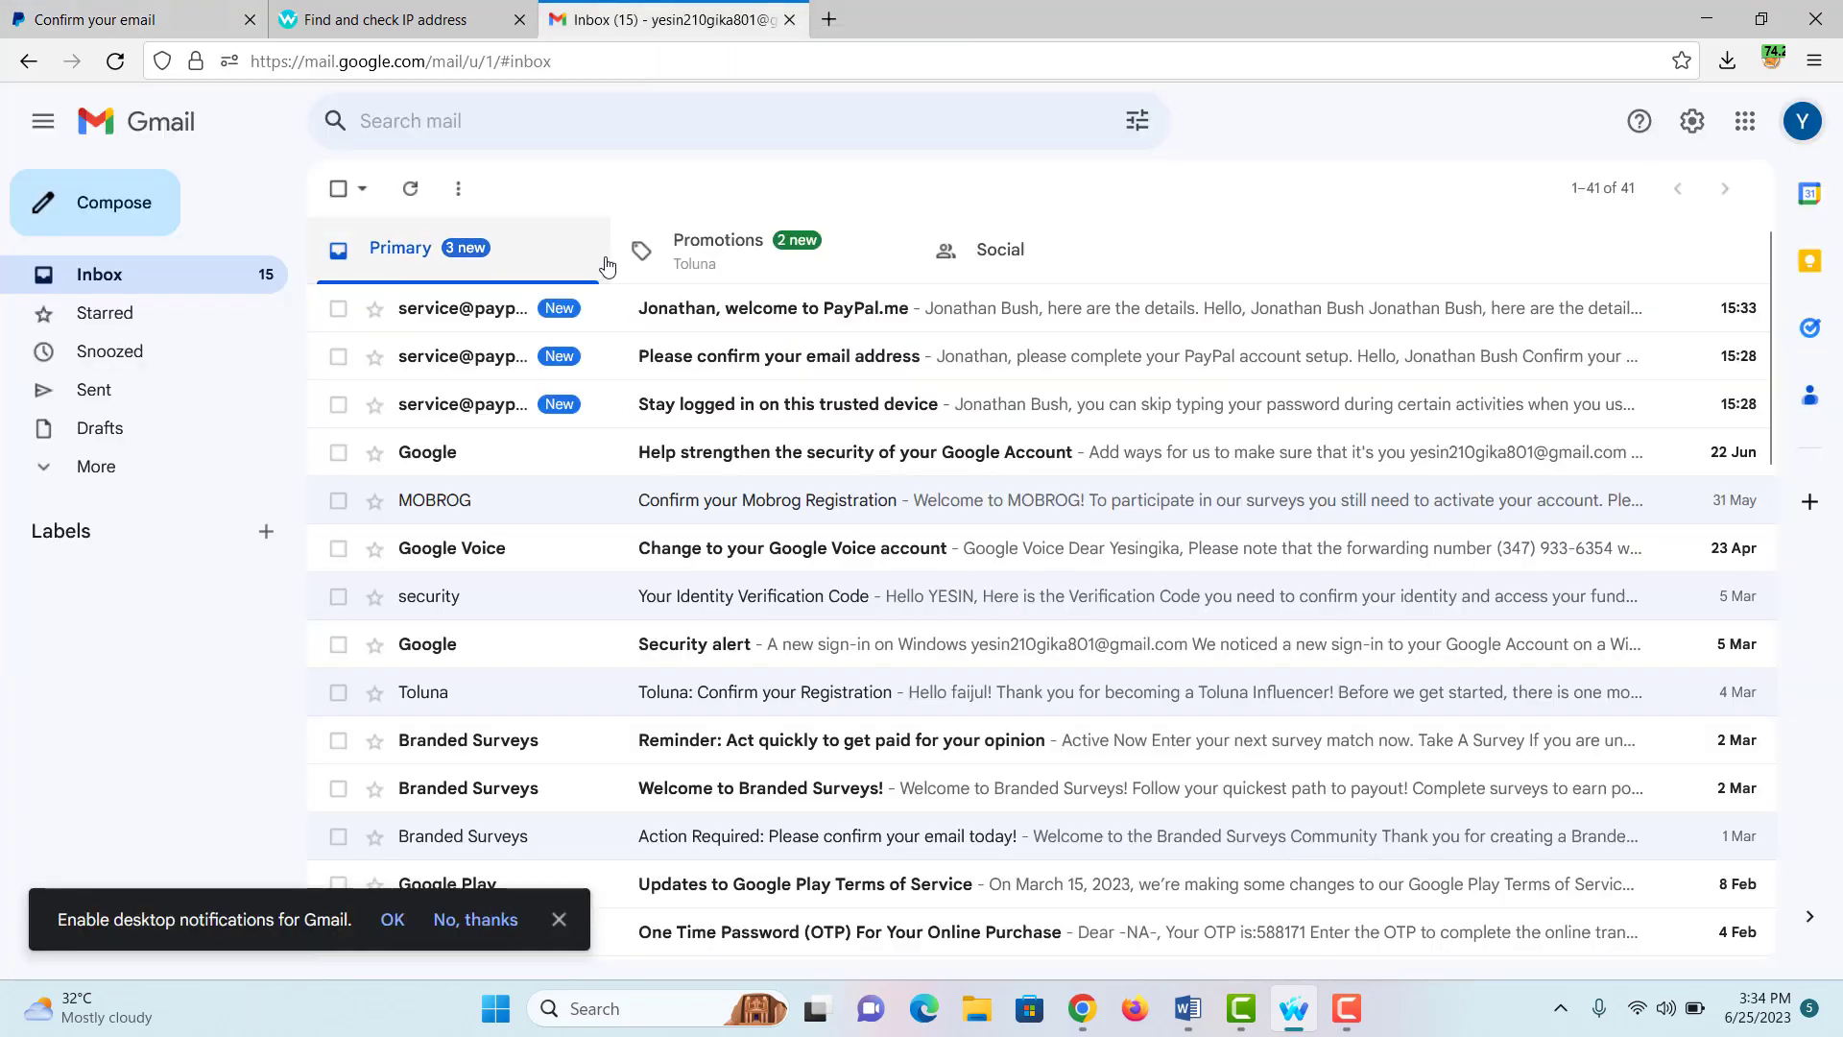
Step: Open PayPal's 'Please confirm your email address' message in Gmail and follow its confirm link
left_click(727, 320)
scroll(816, 494, "down", 4)
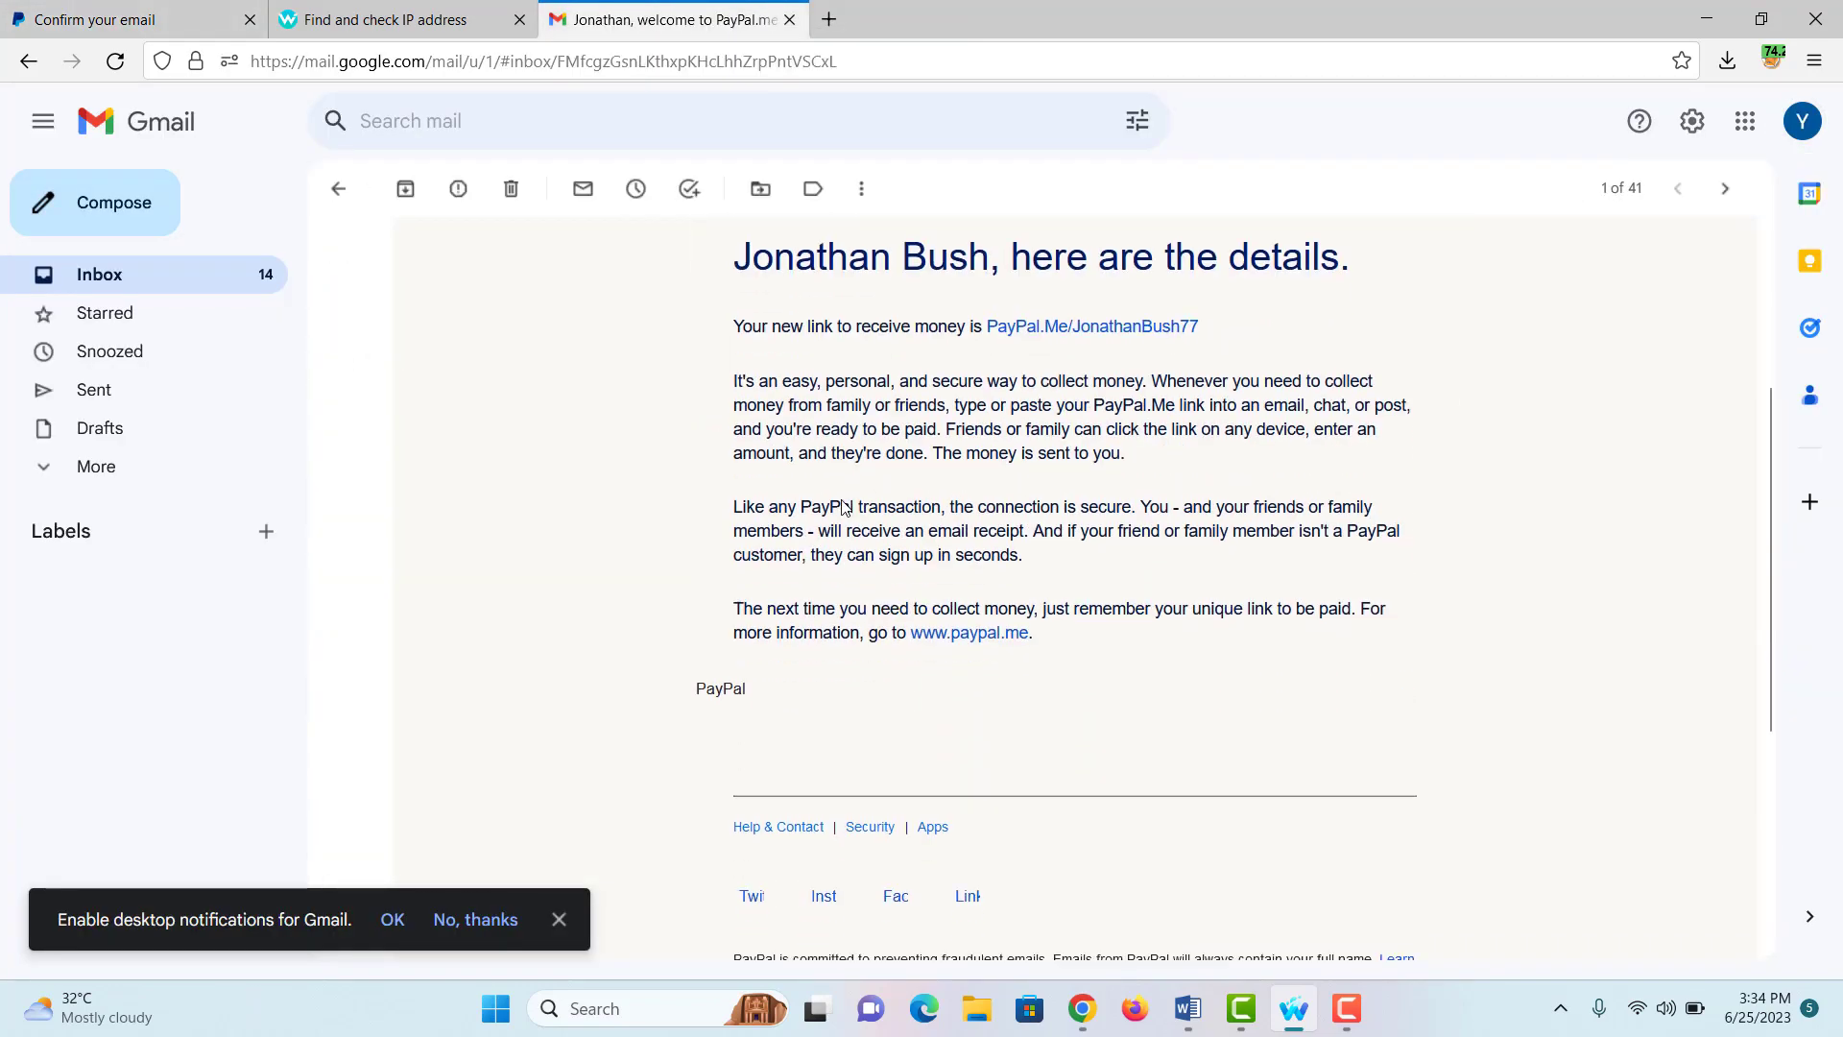
scroll(795, 479, "up", 4)
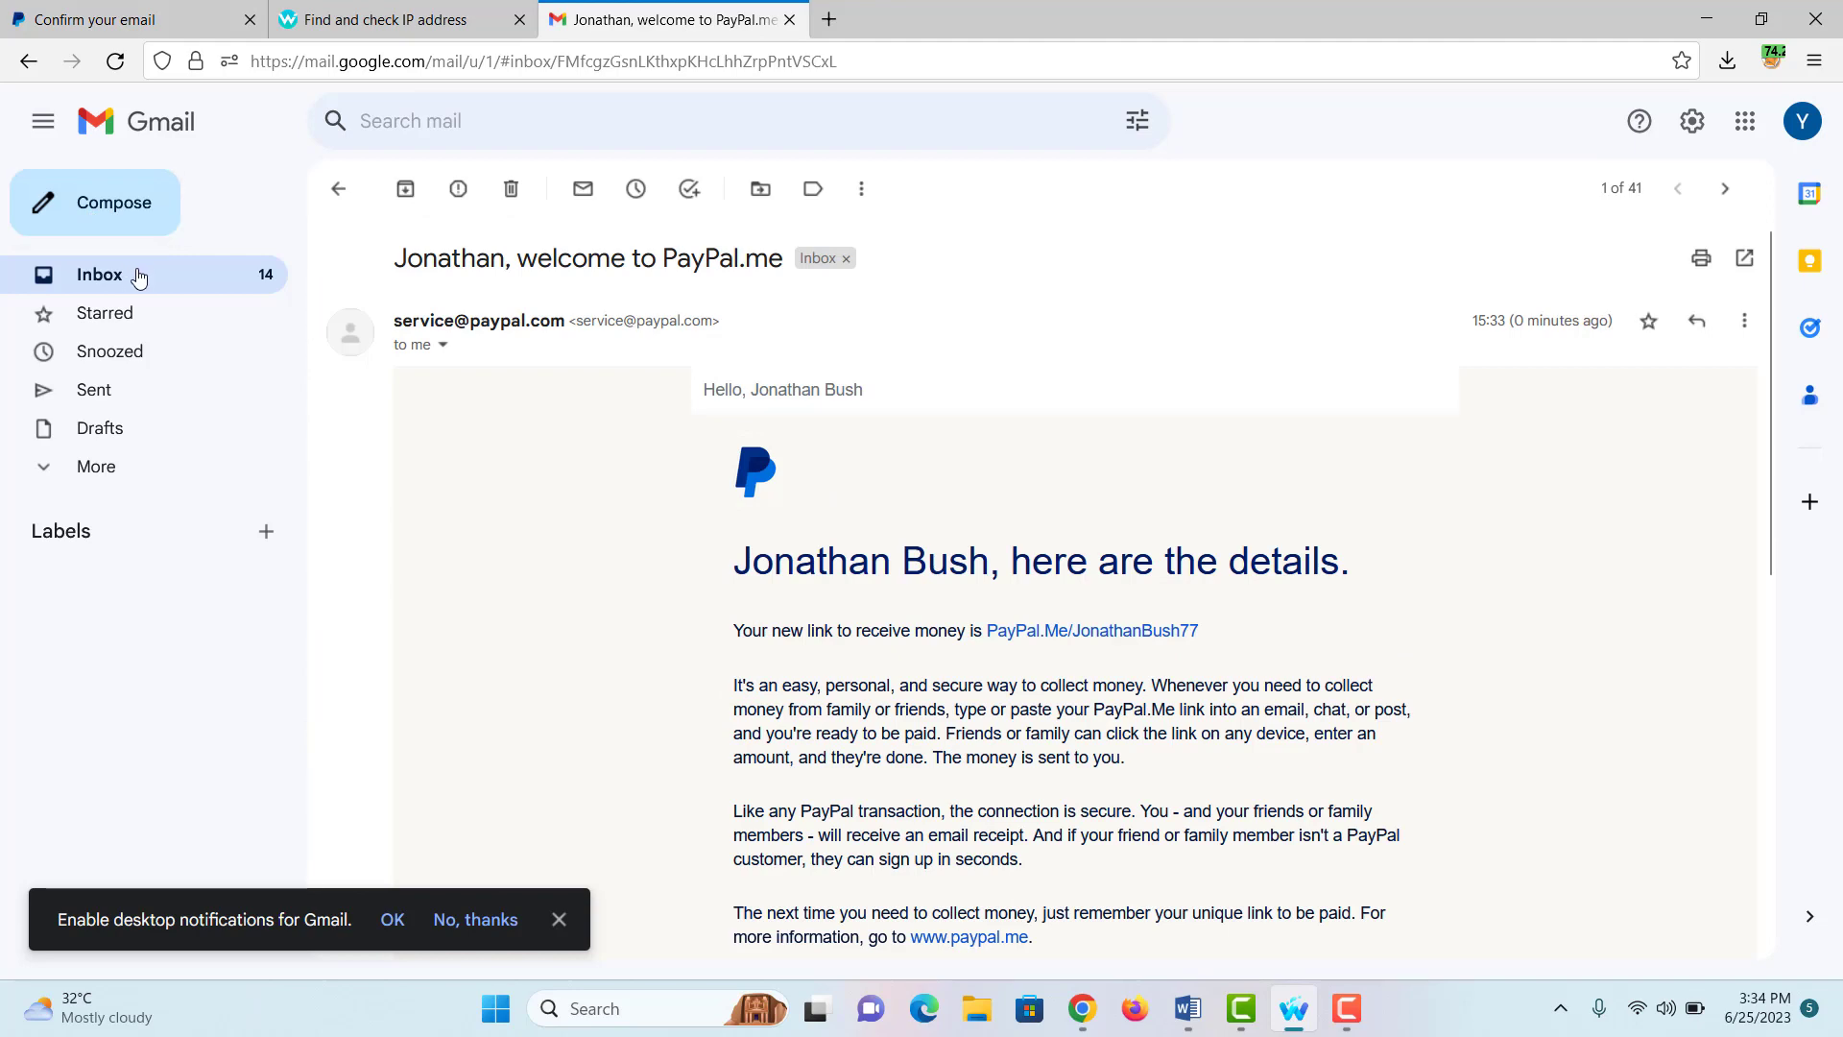
left_click(136, 279)
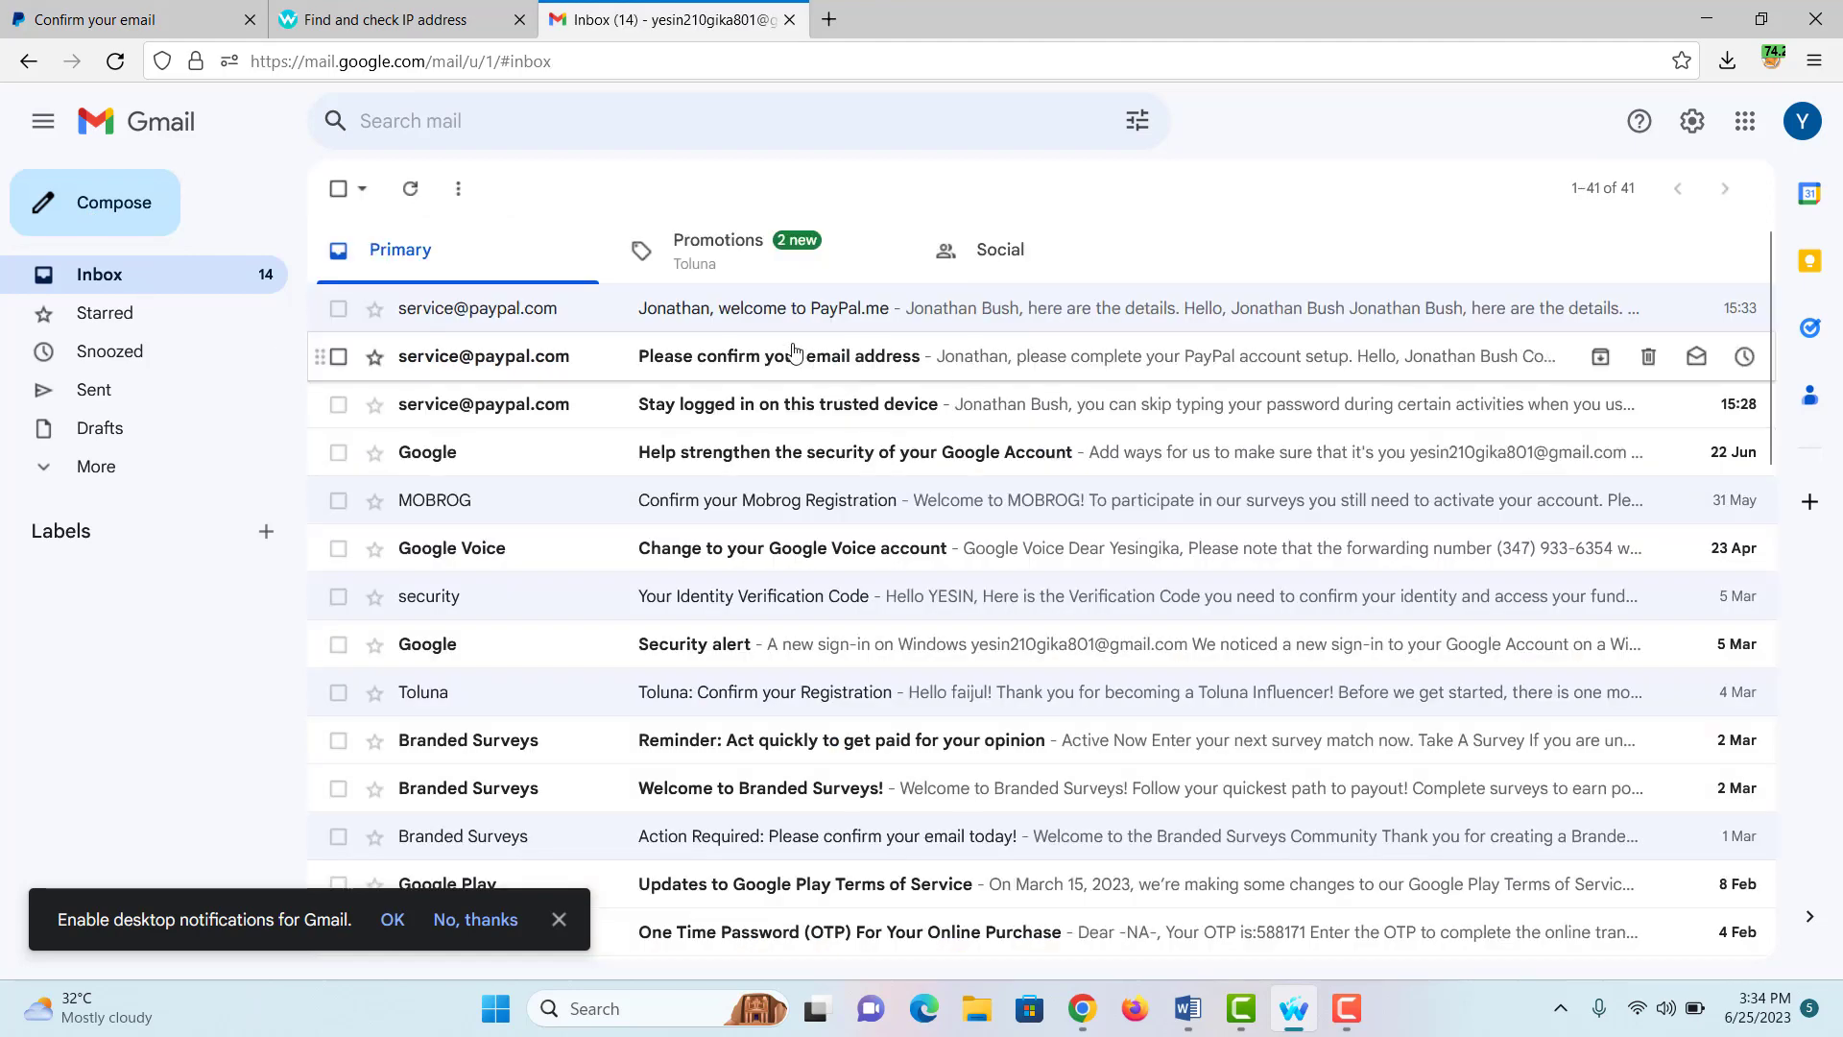
left_click(793, 353)
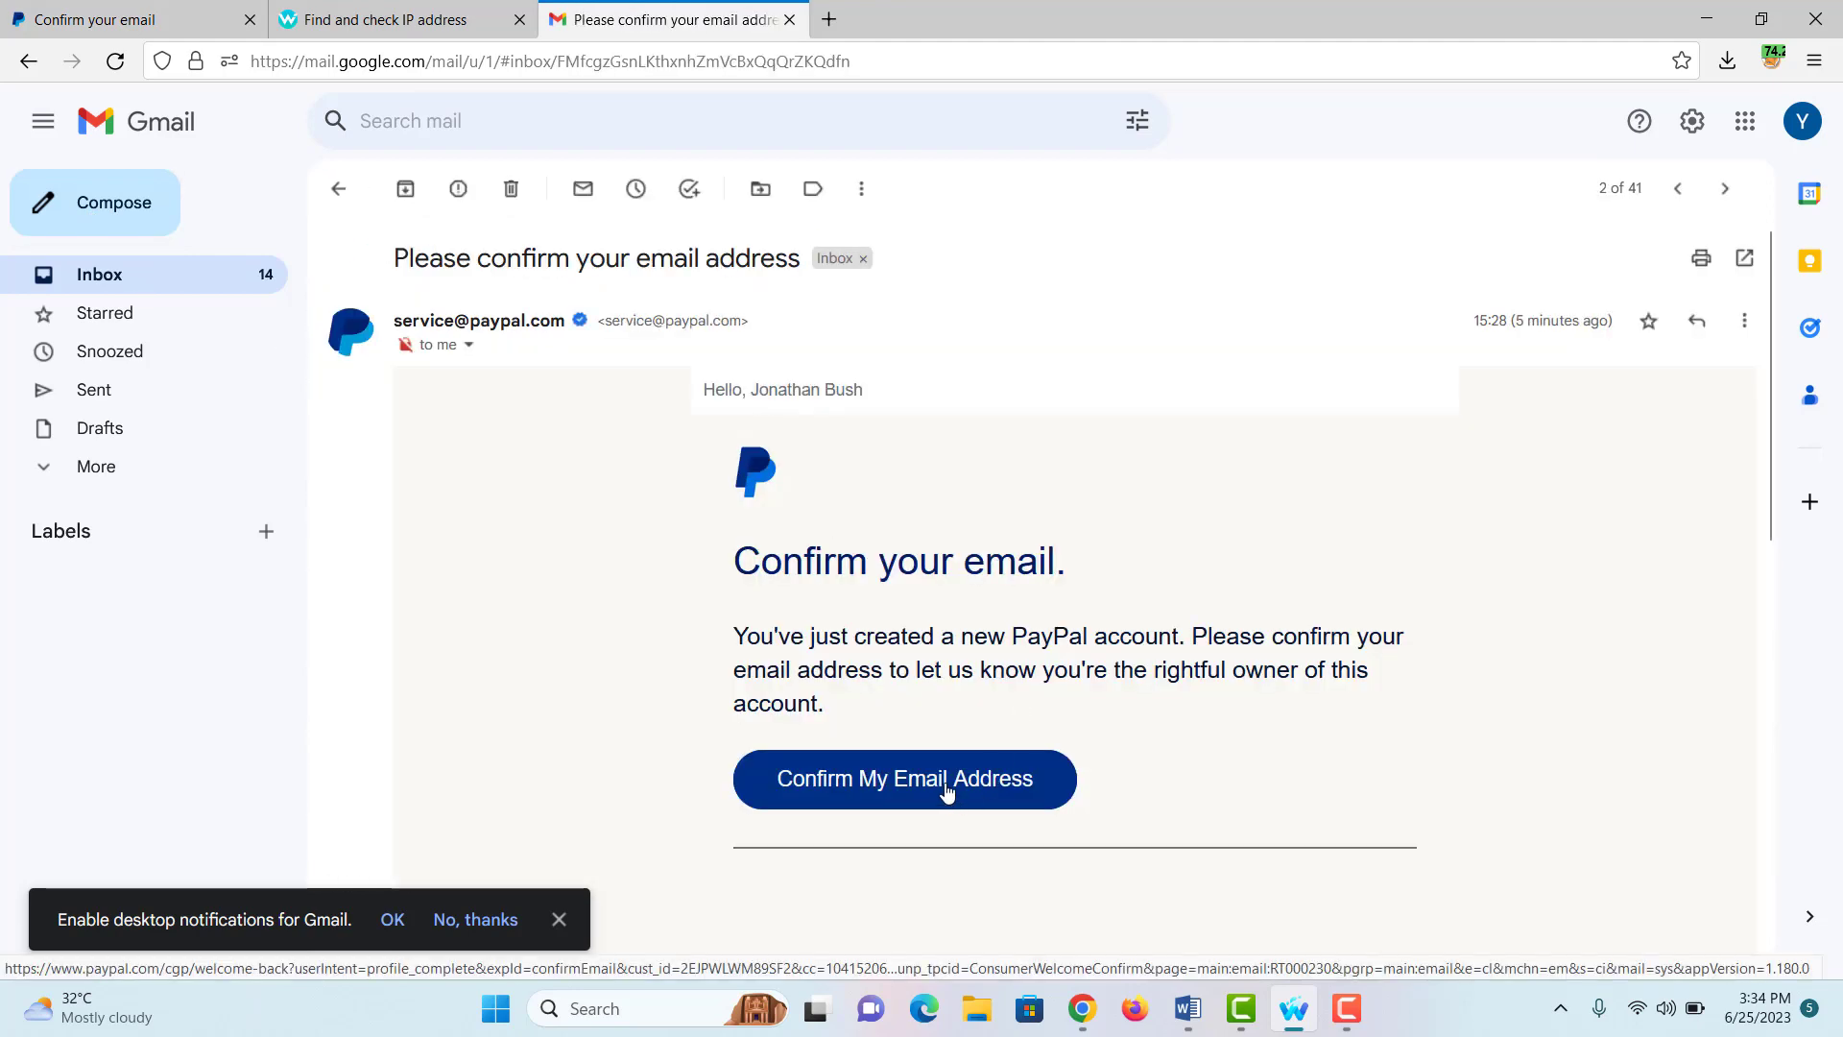
left_click(947, 791)
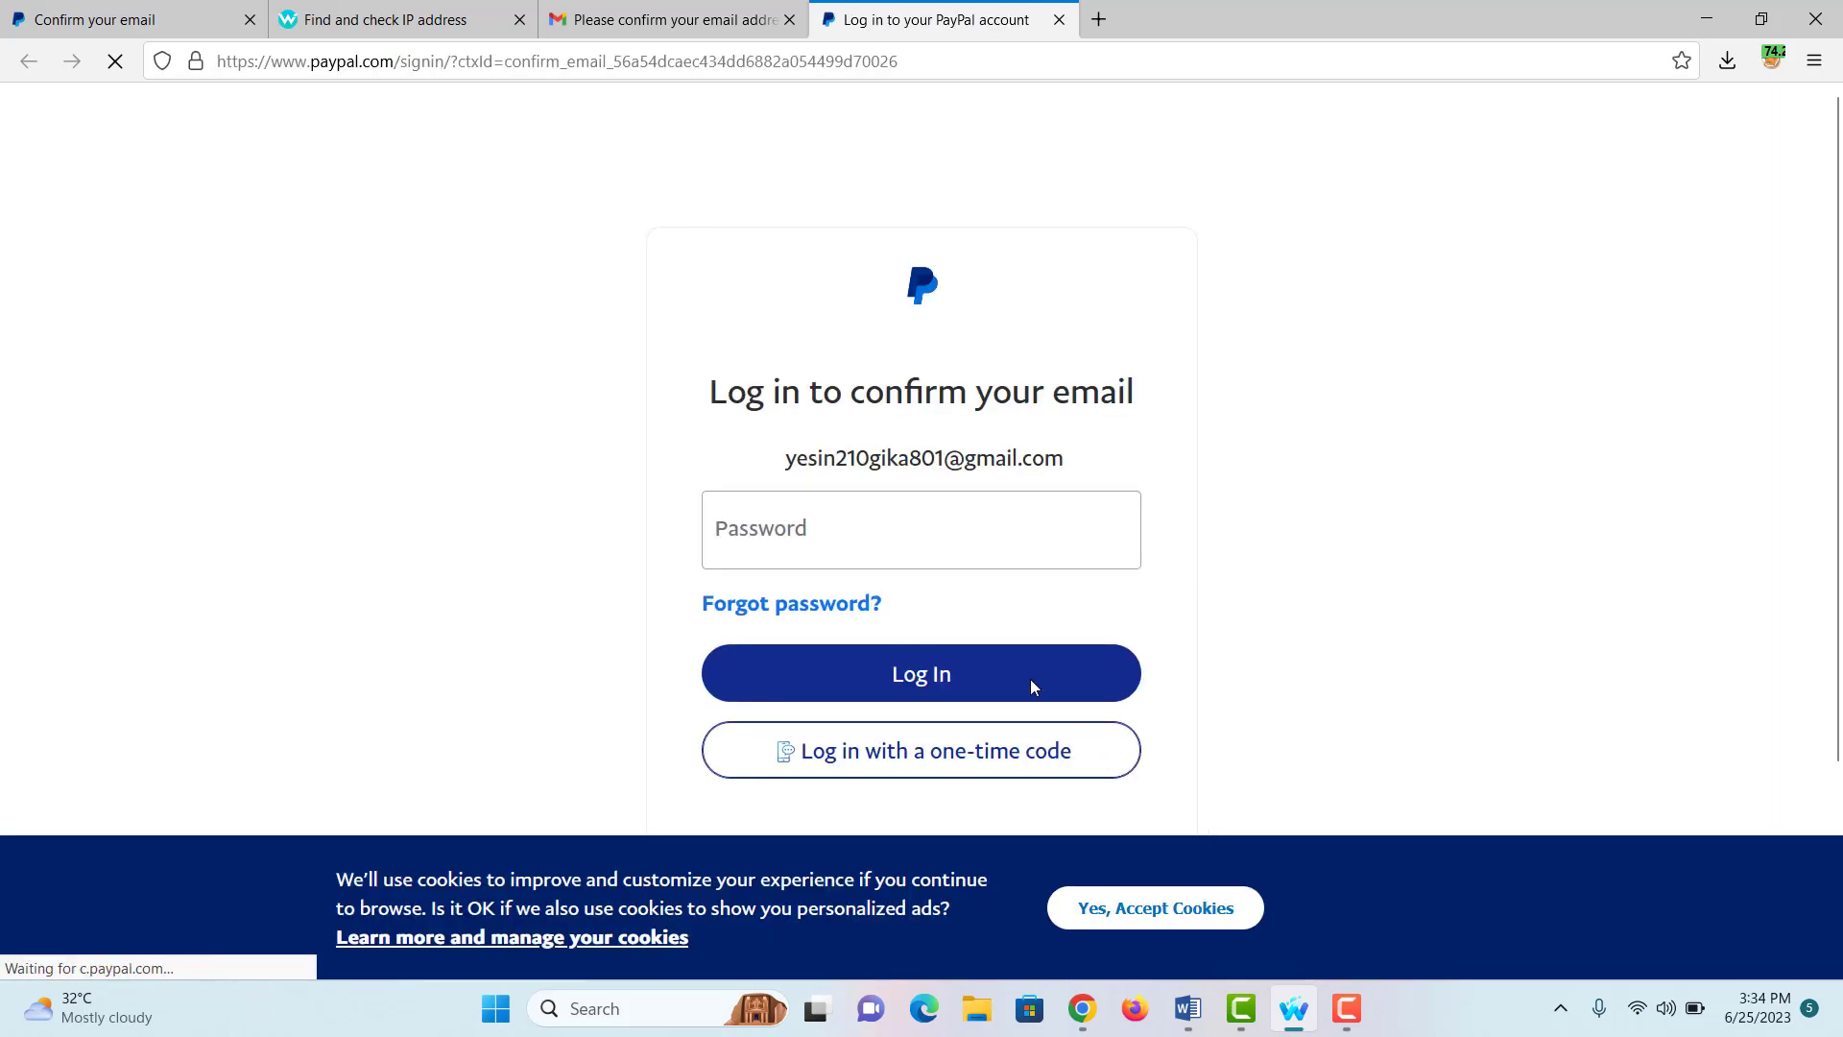
Step: Log in with the account password and save the PayPal login in Firefox
left_click(796, 535)
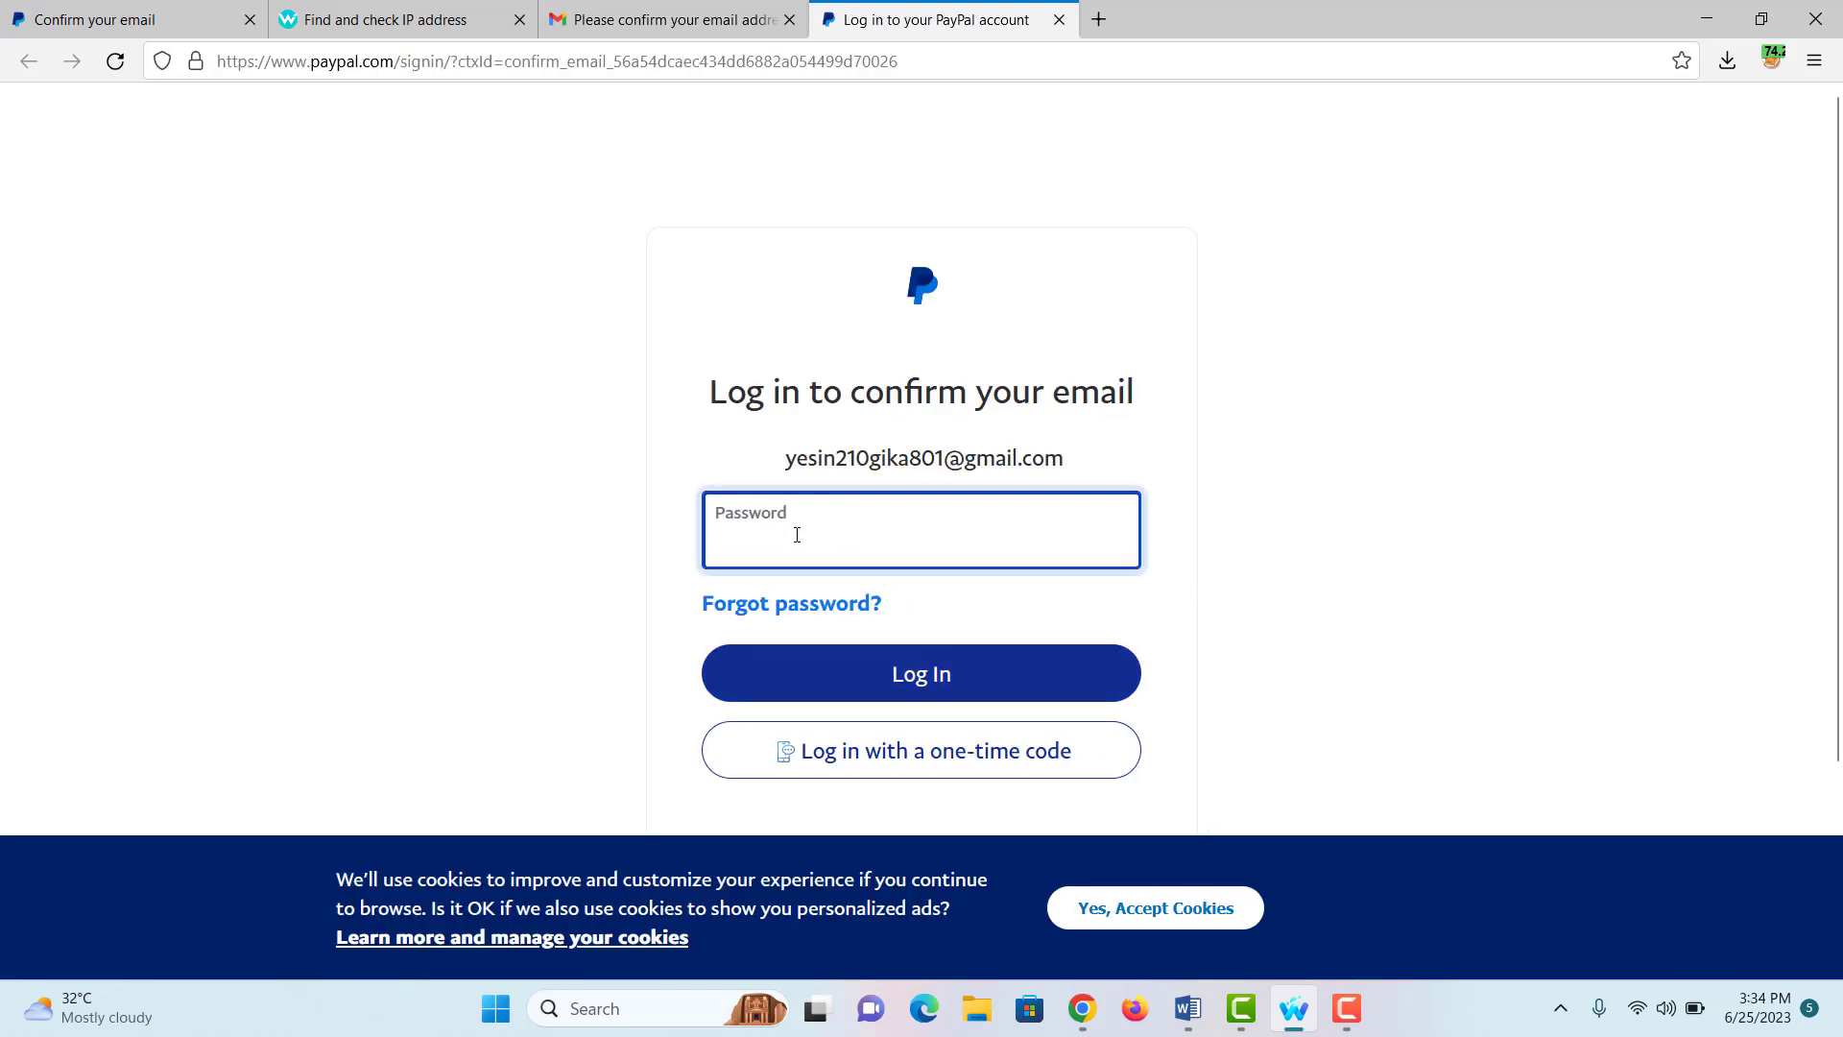
type("•••••")
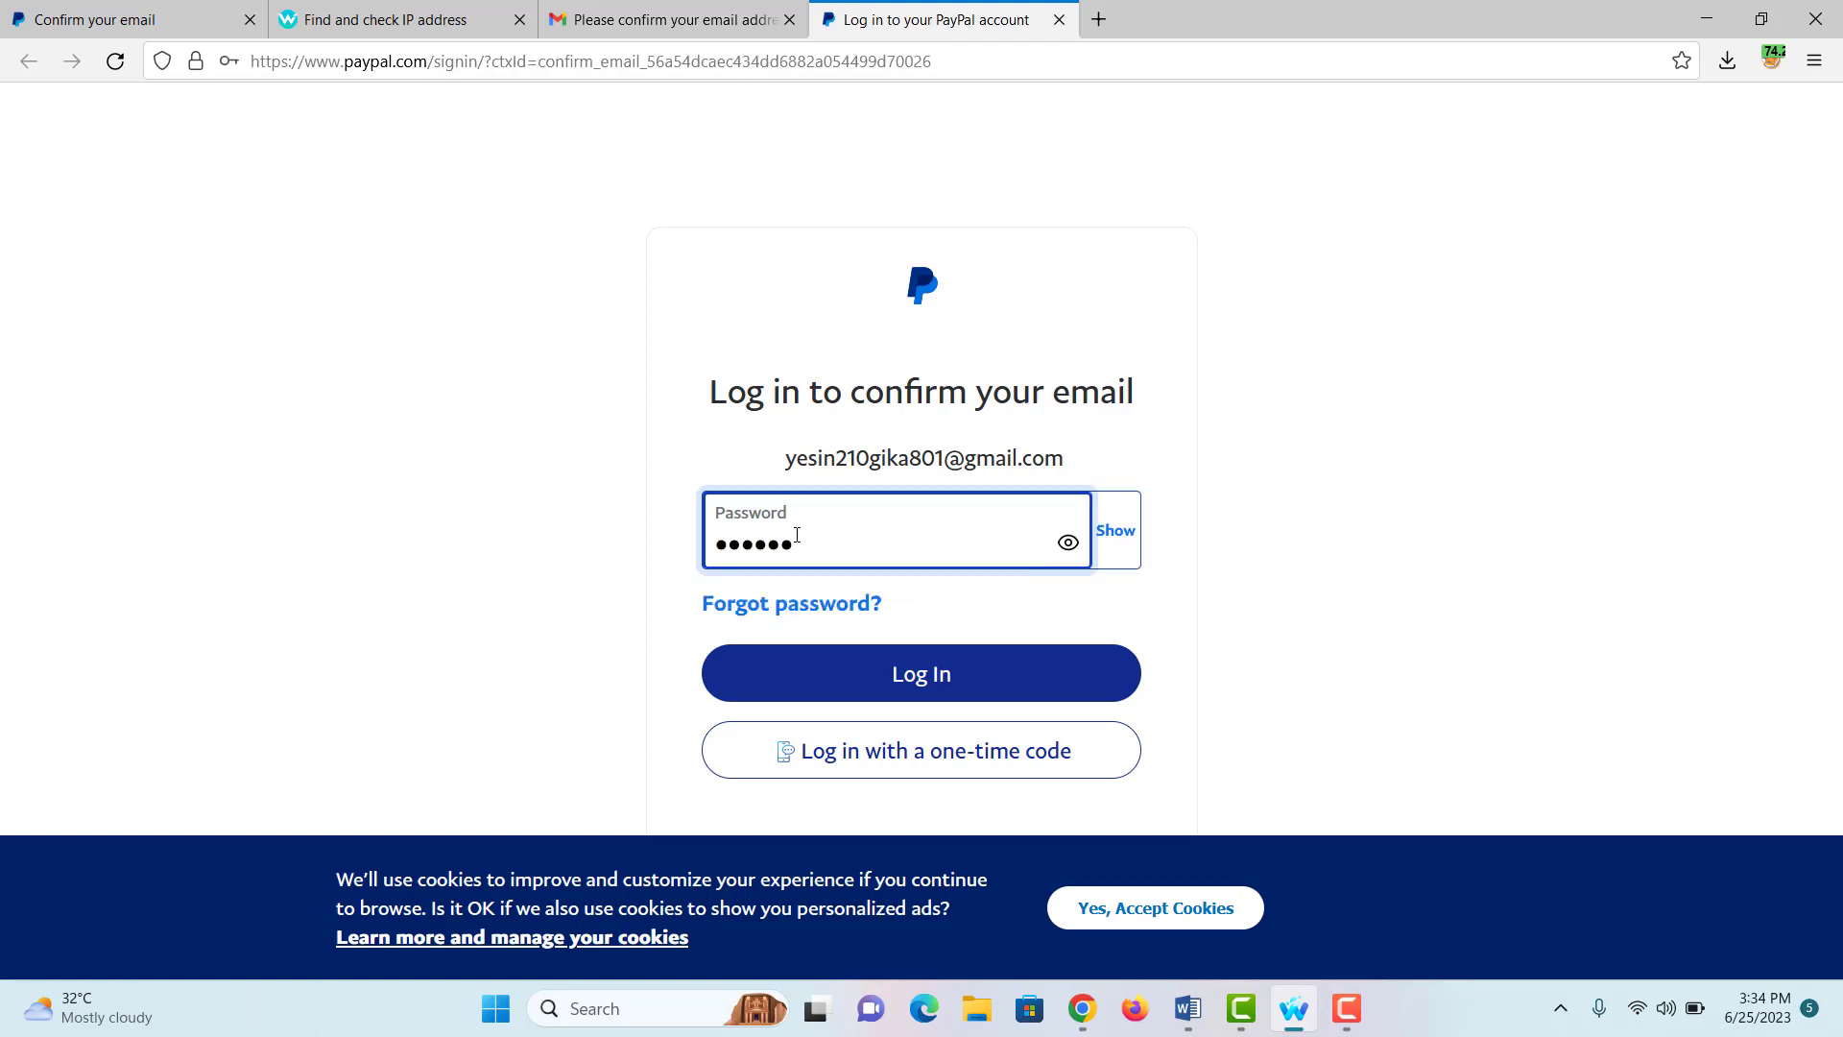
type("•••••")
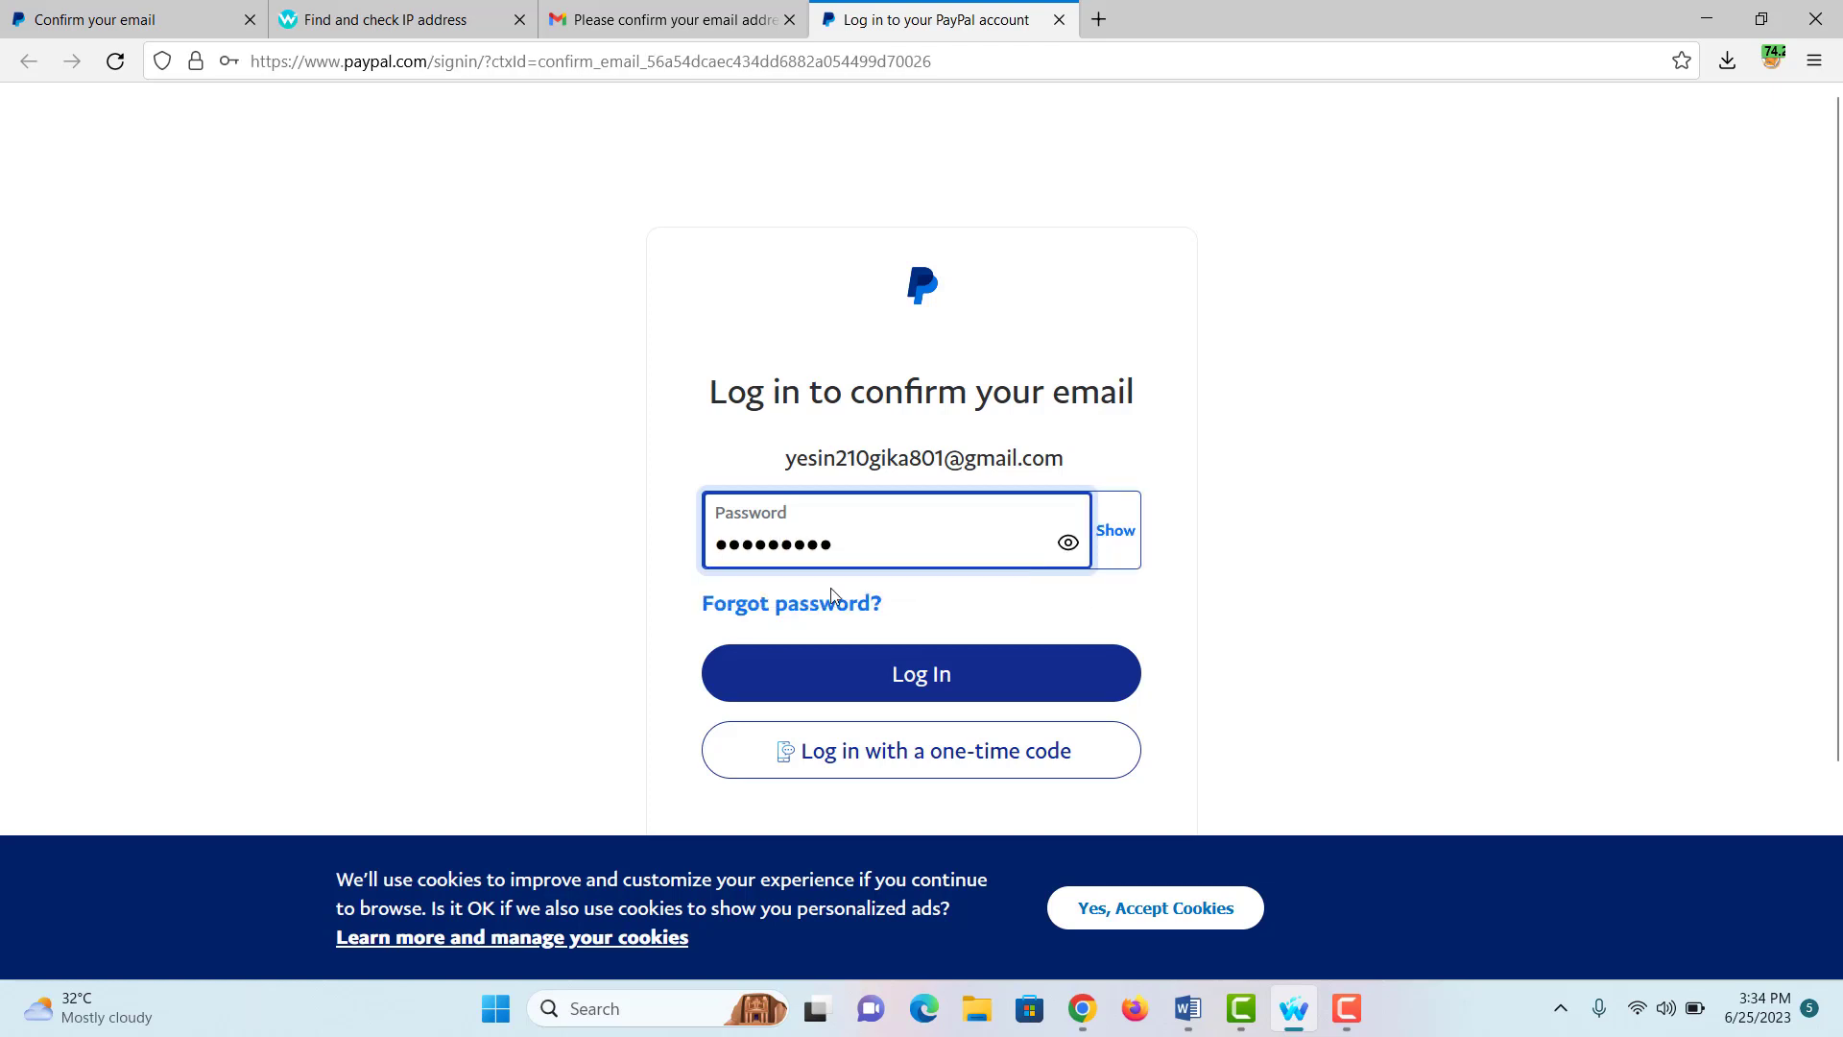
left_click(922, 666)
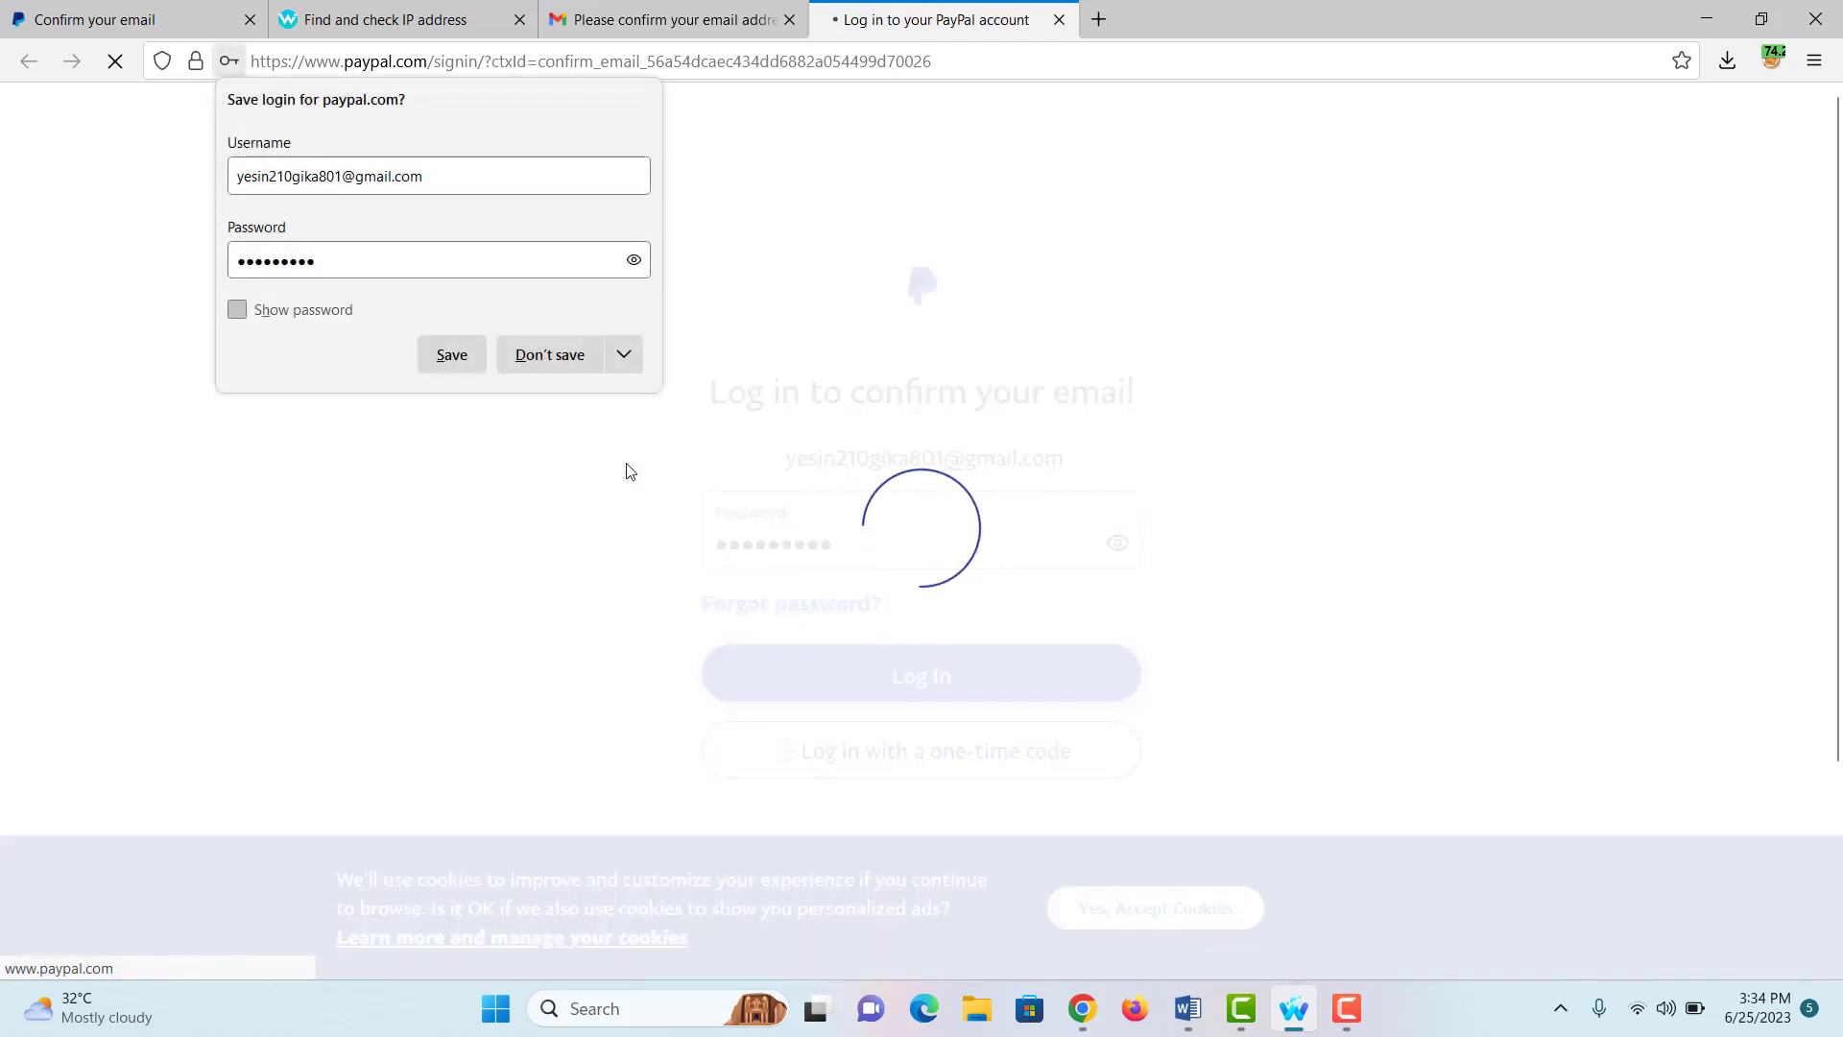
left_click(471, 357)
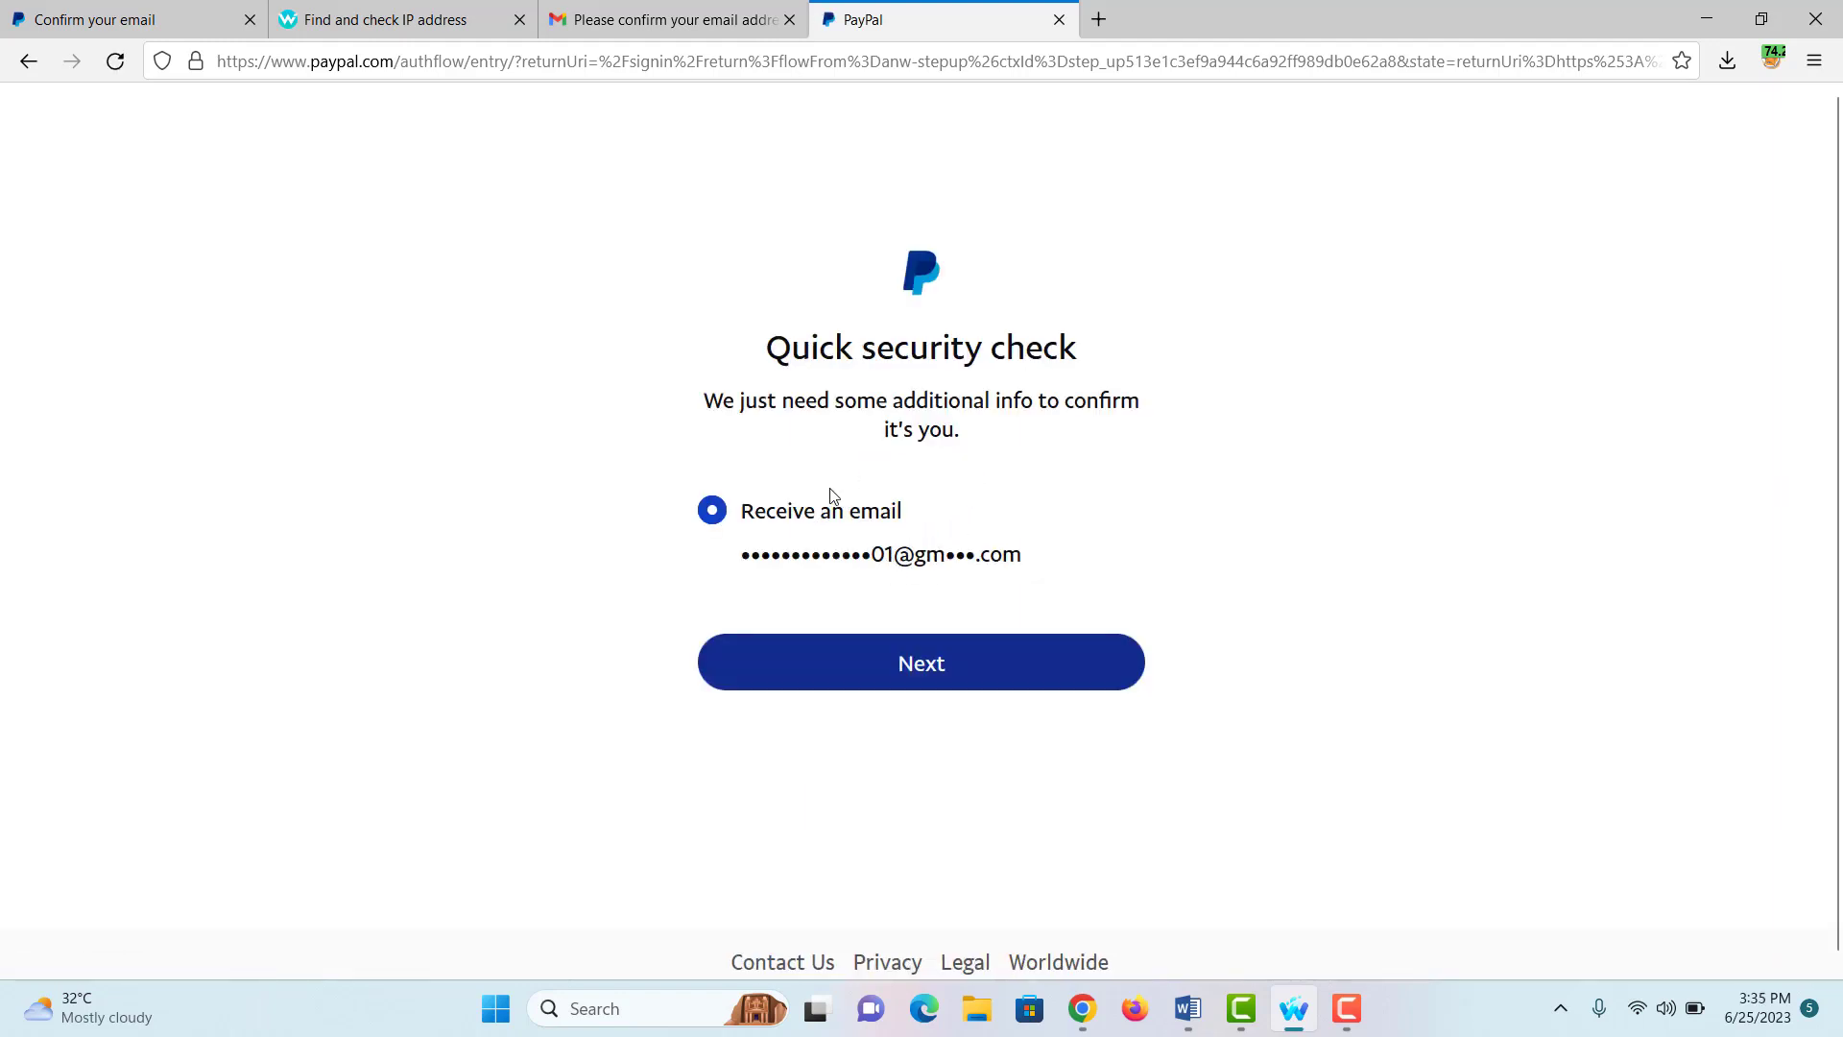
Step: Check the signed-in Google account in Gmail, then have PayPal email the security code
left_click(715, 21)
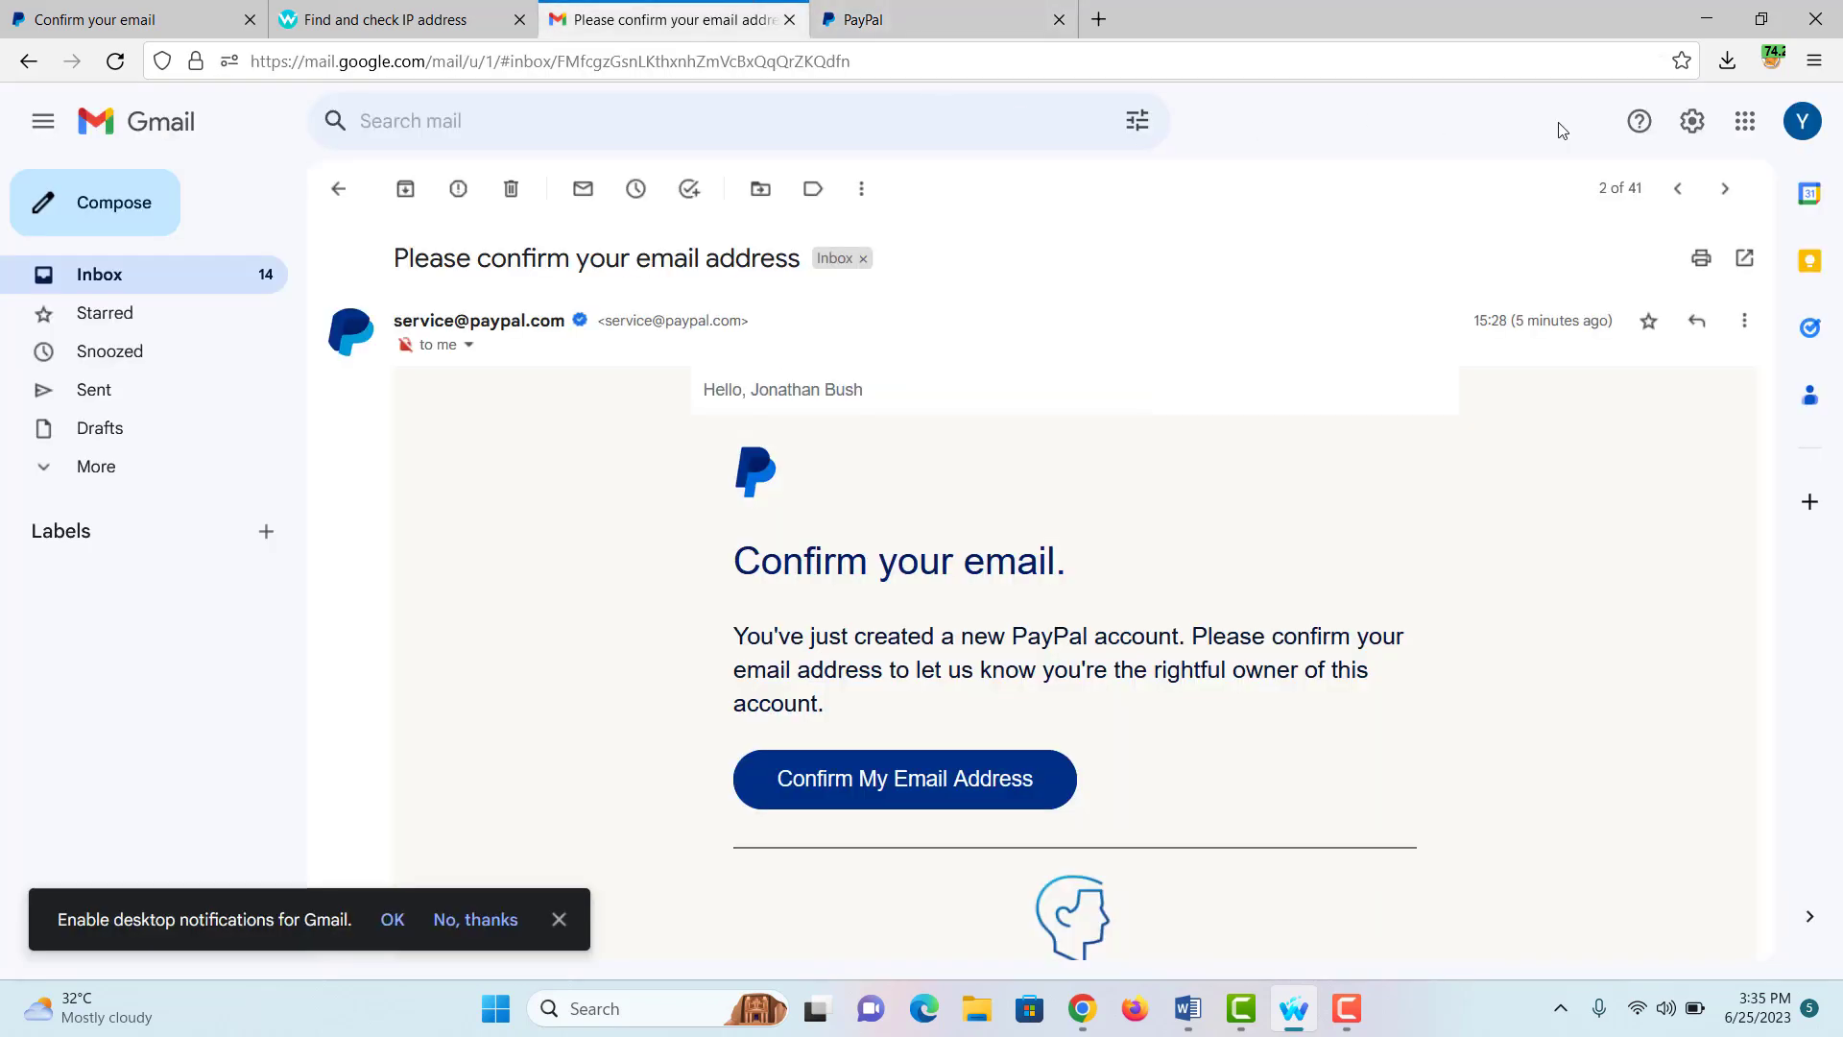
left_click(1802, 121)
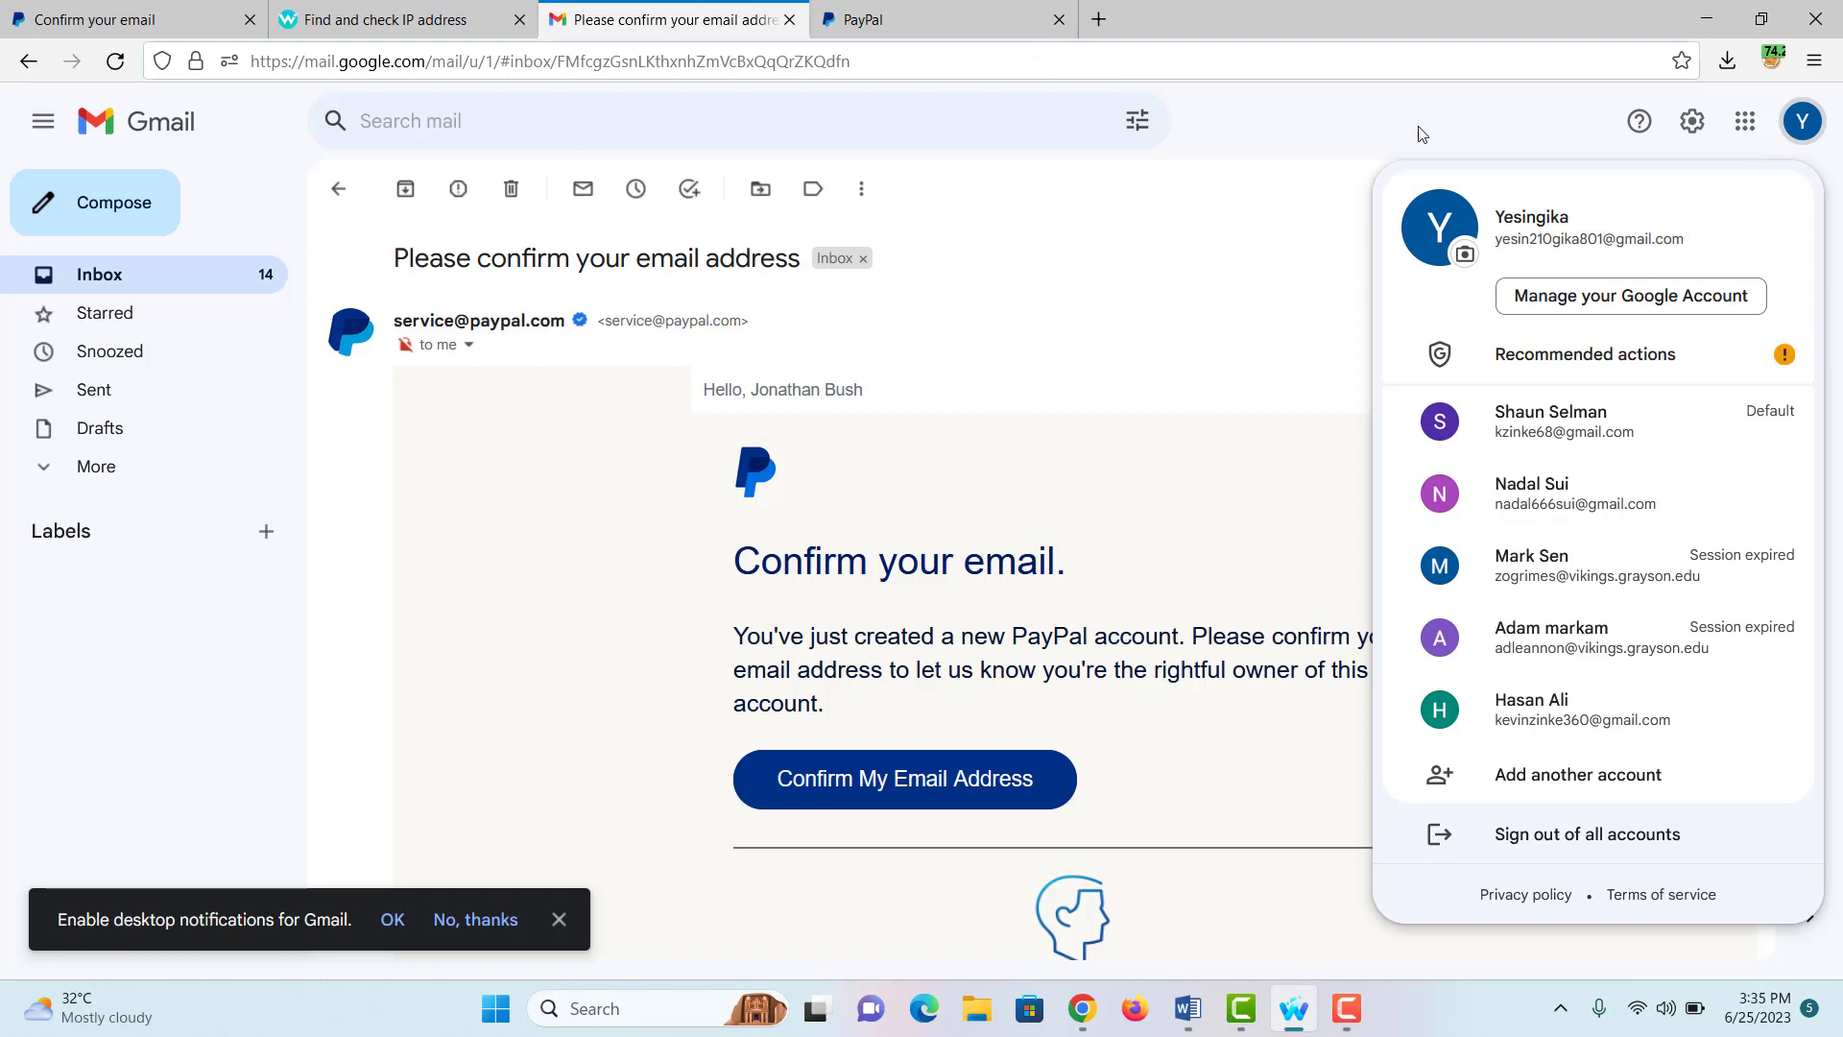
left_click(924, 17)
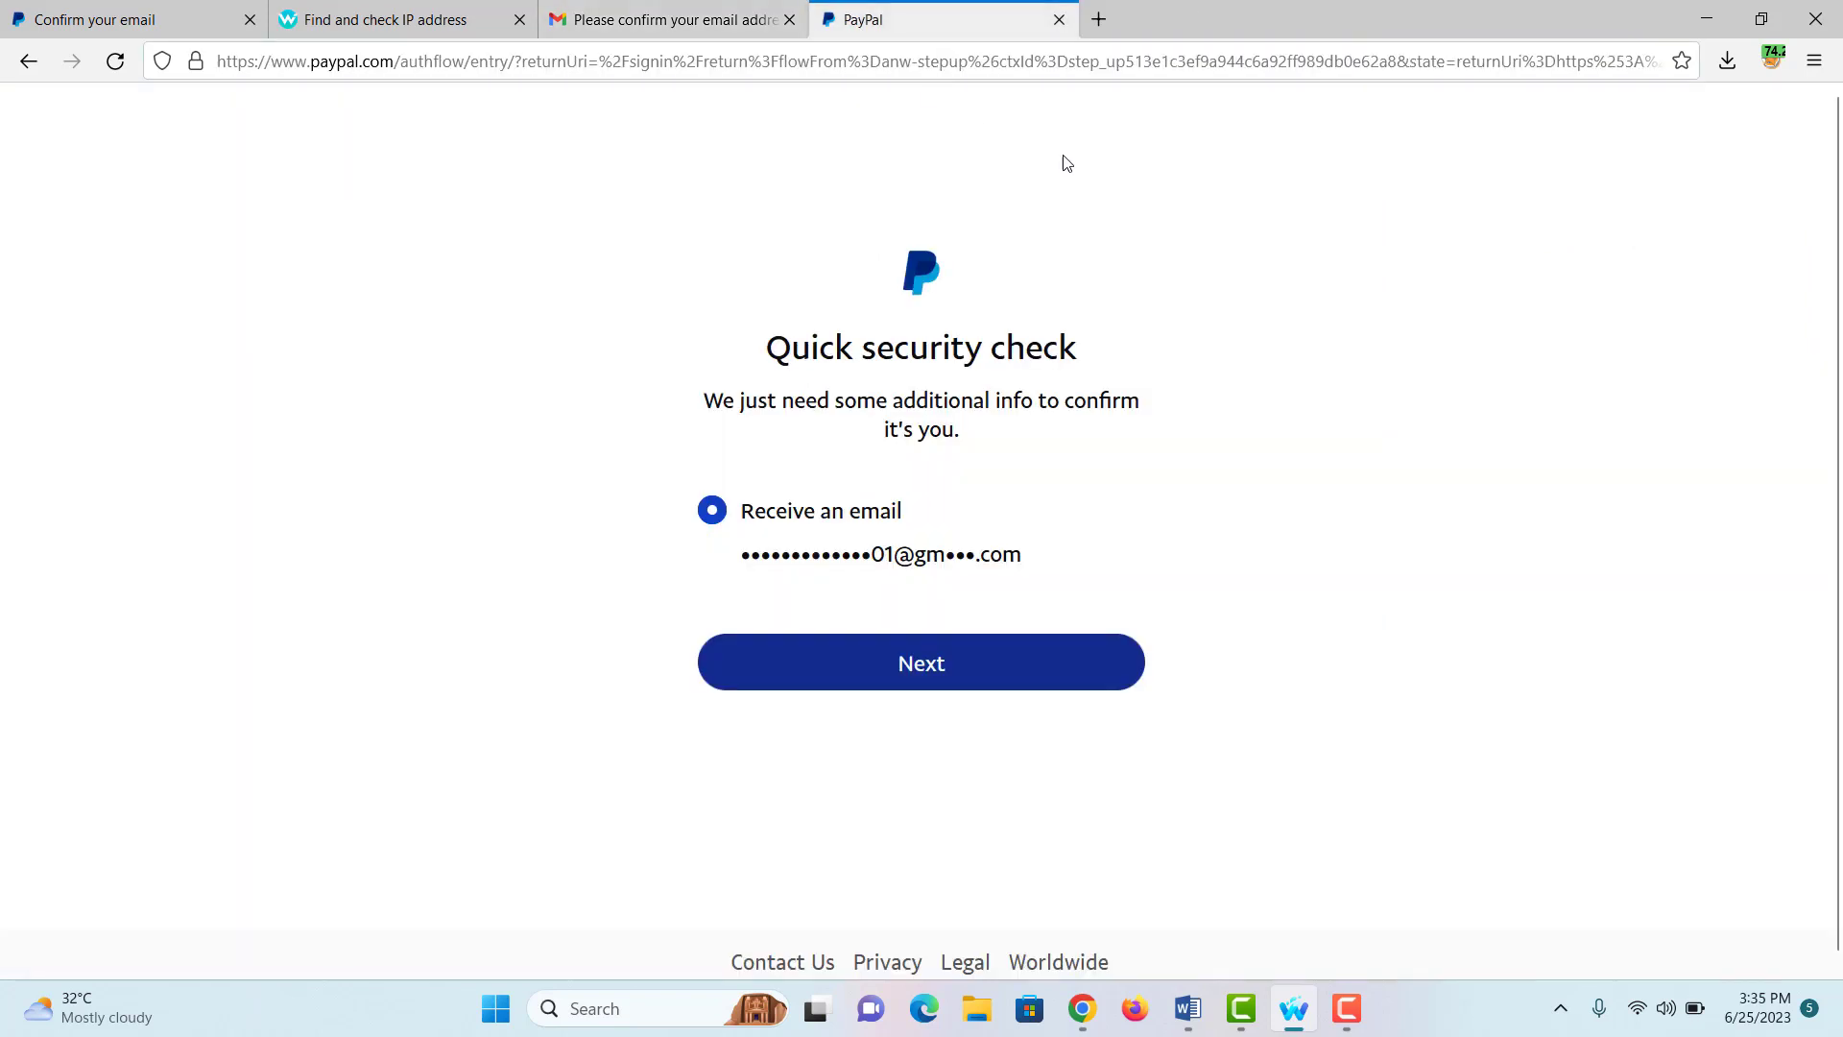
left_click(977, 676)
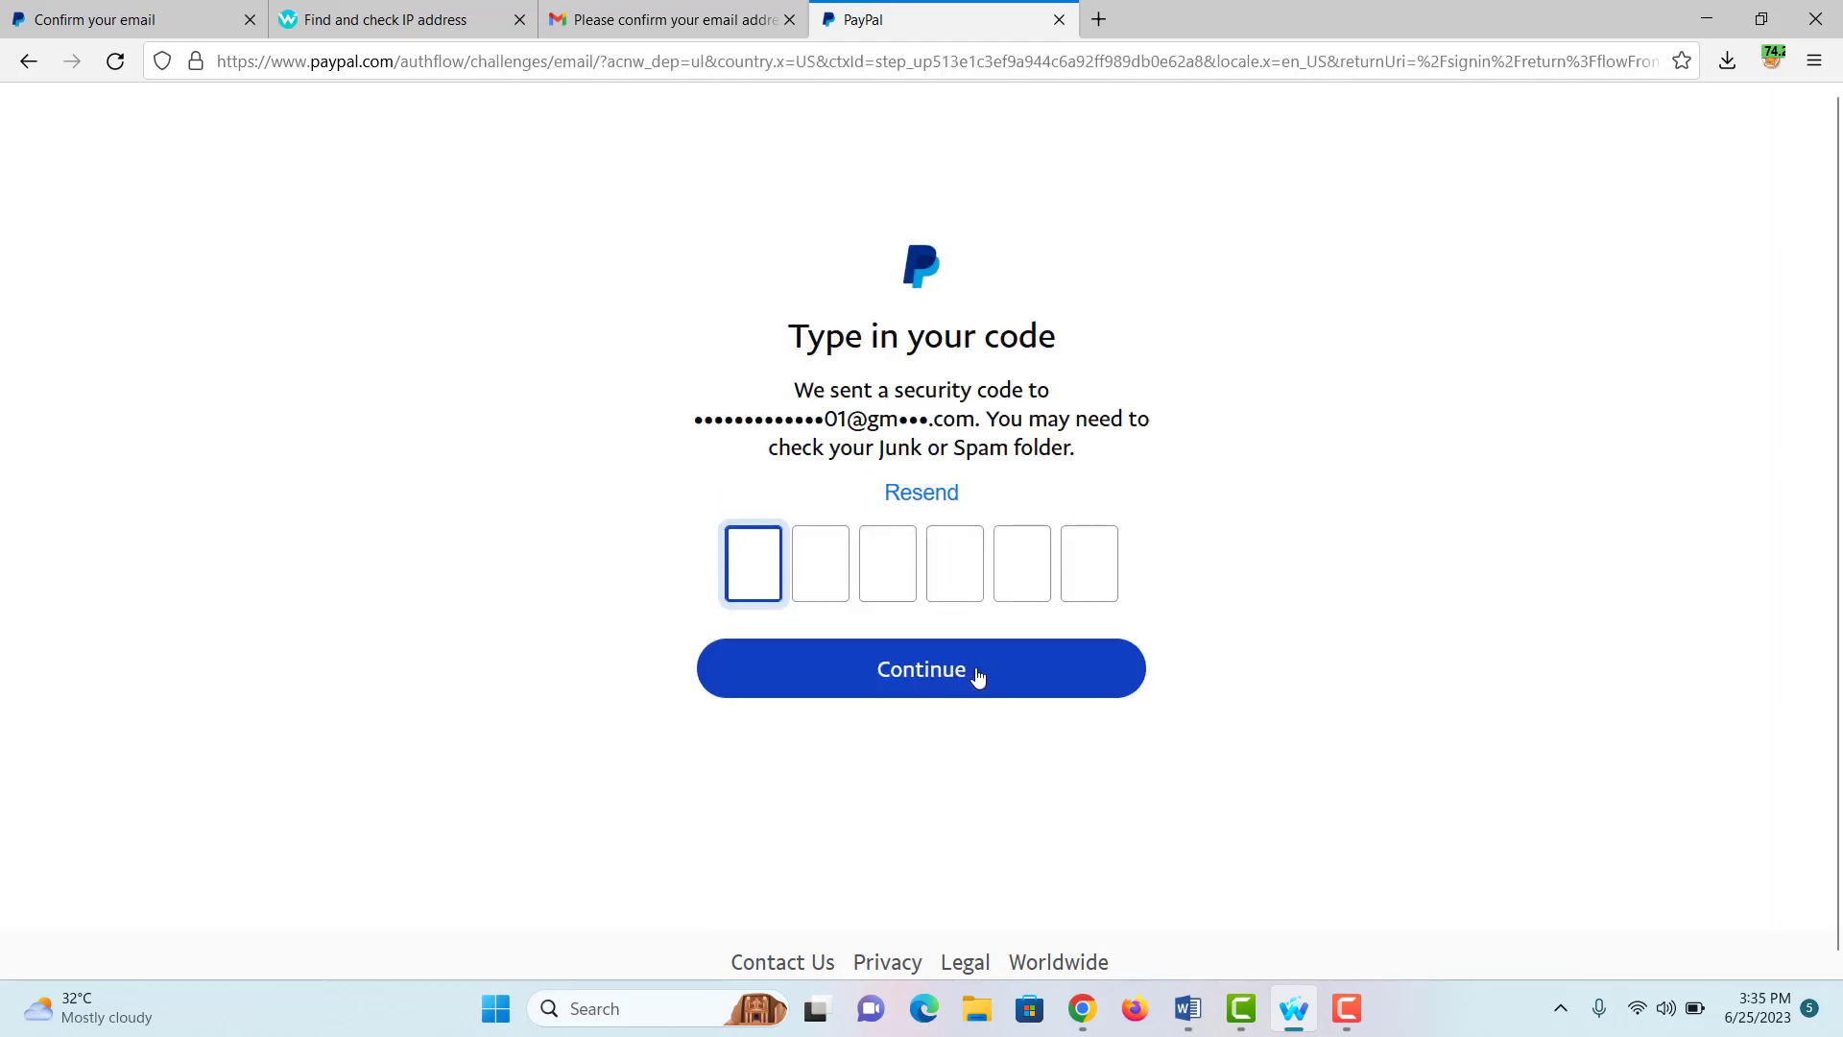
Step: Open the 'Your PayPal verification code' email, copy the code, and return to PayPal
left_click(718, 17)
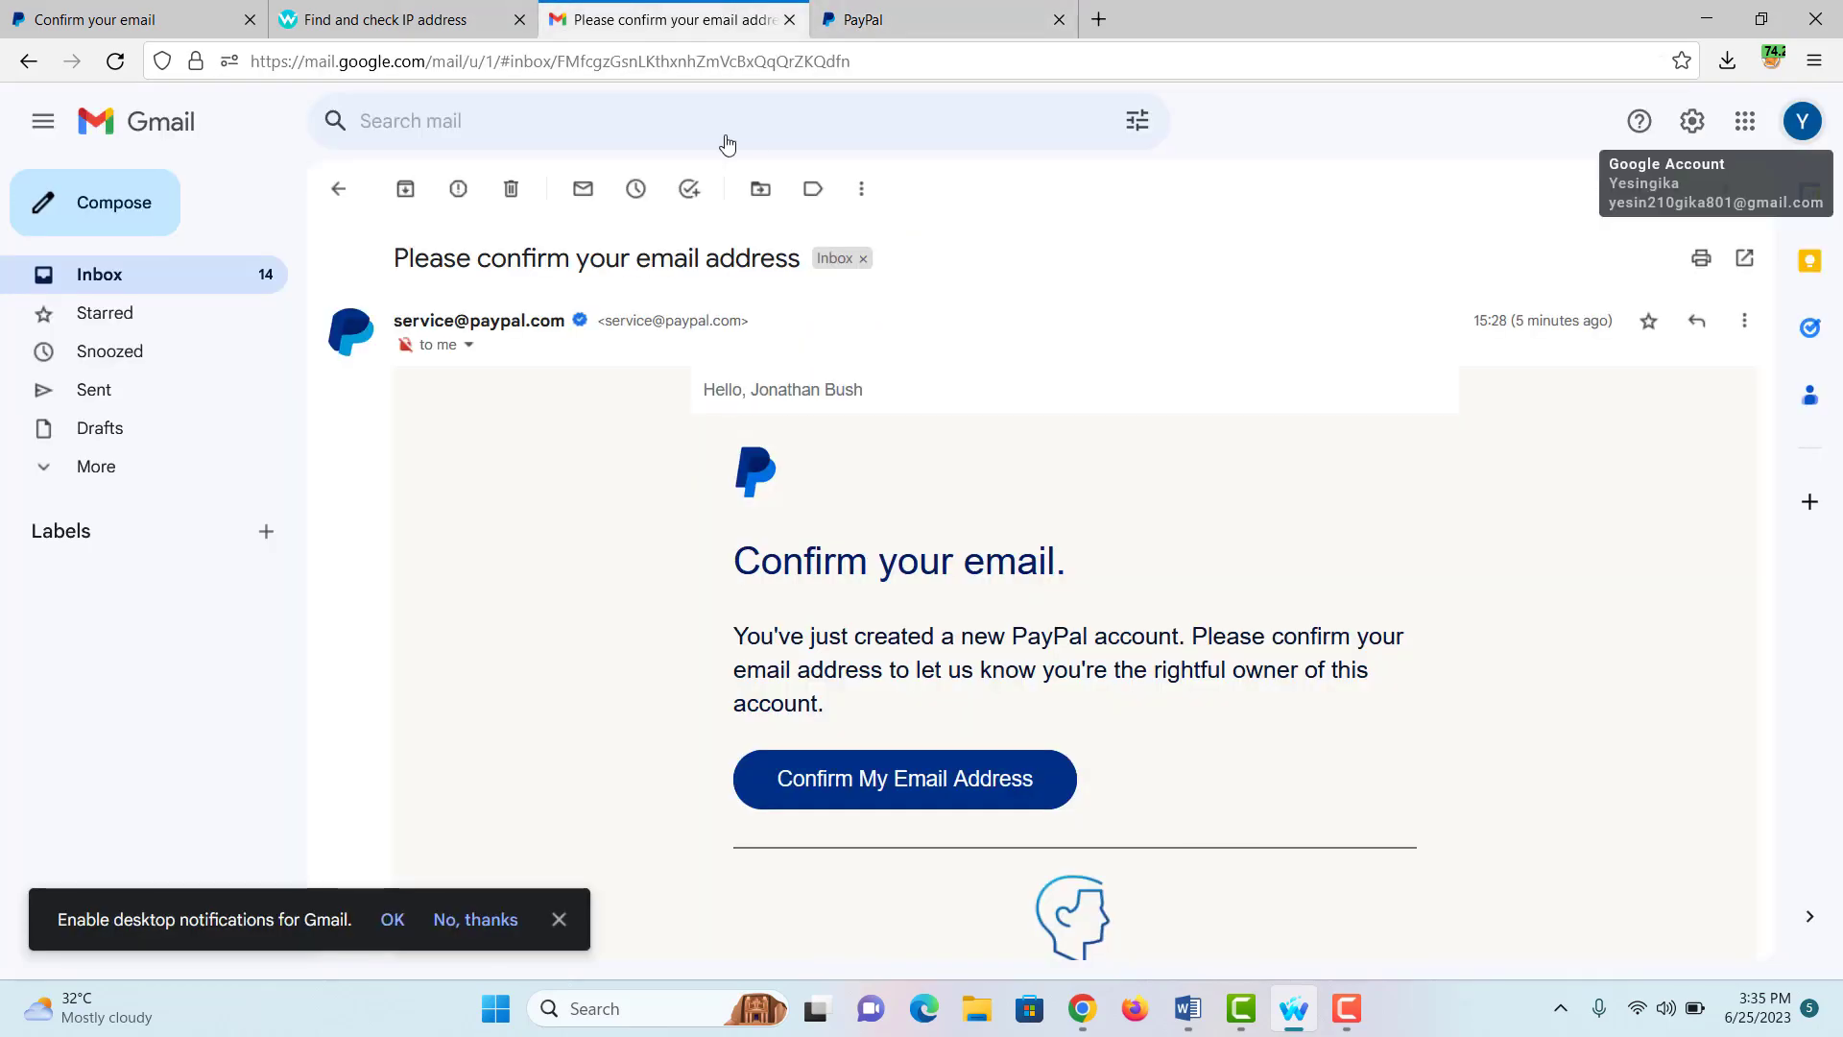
left_click(99, 275)
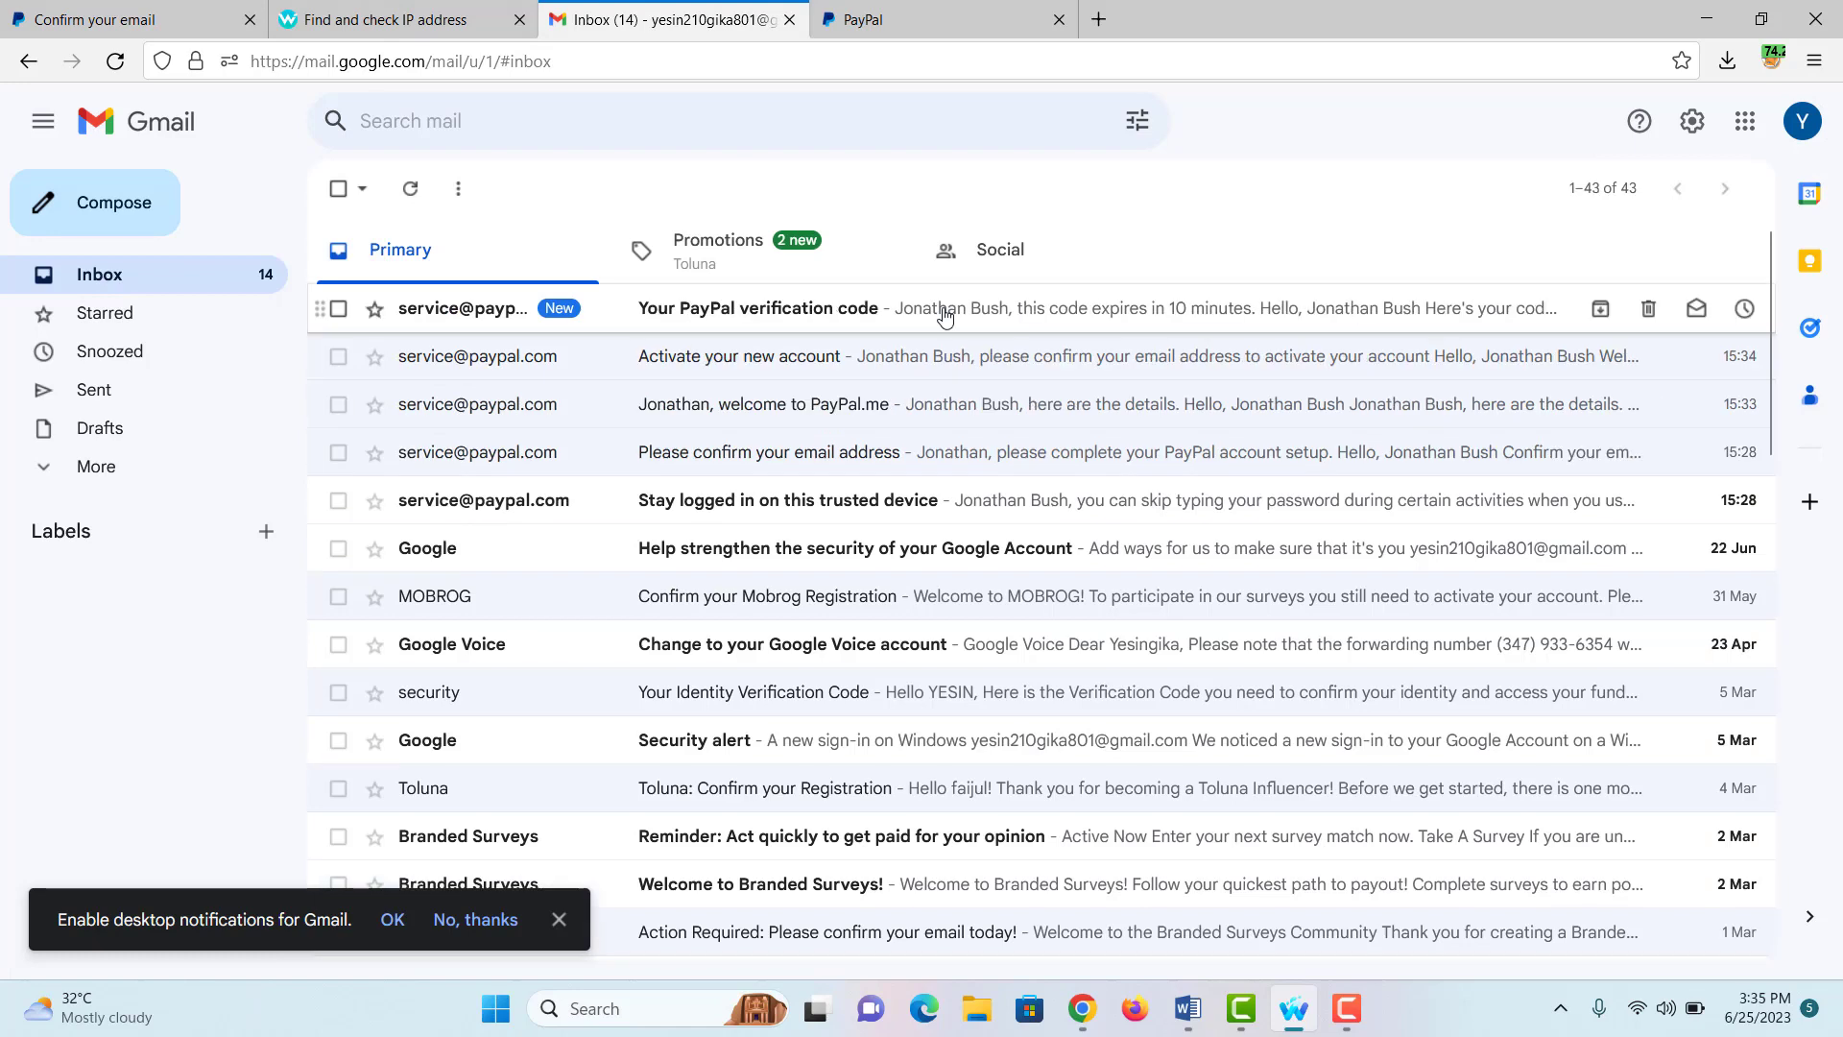
left_click(937, 309)
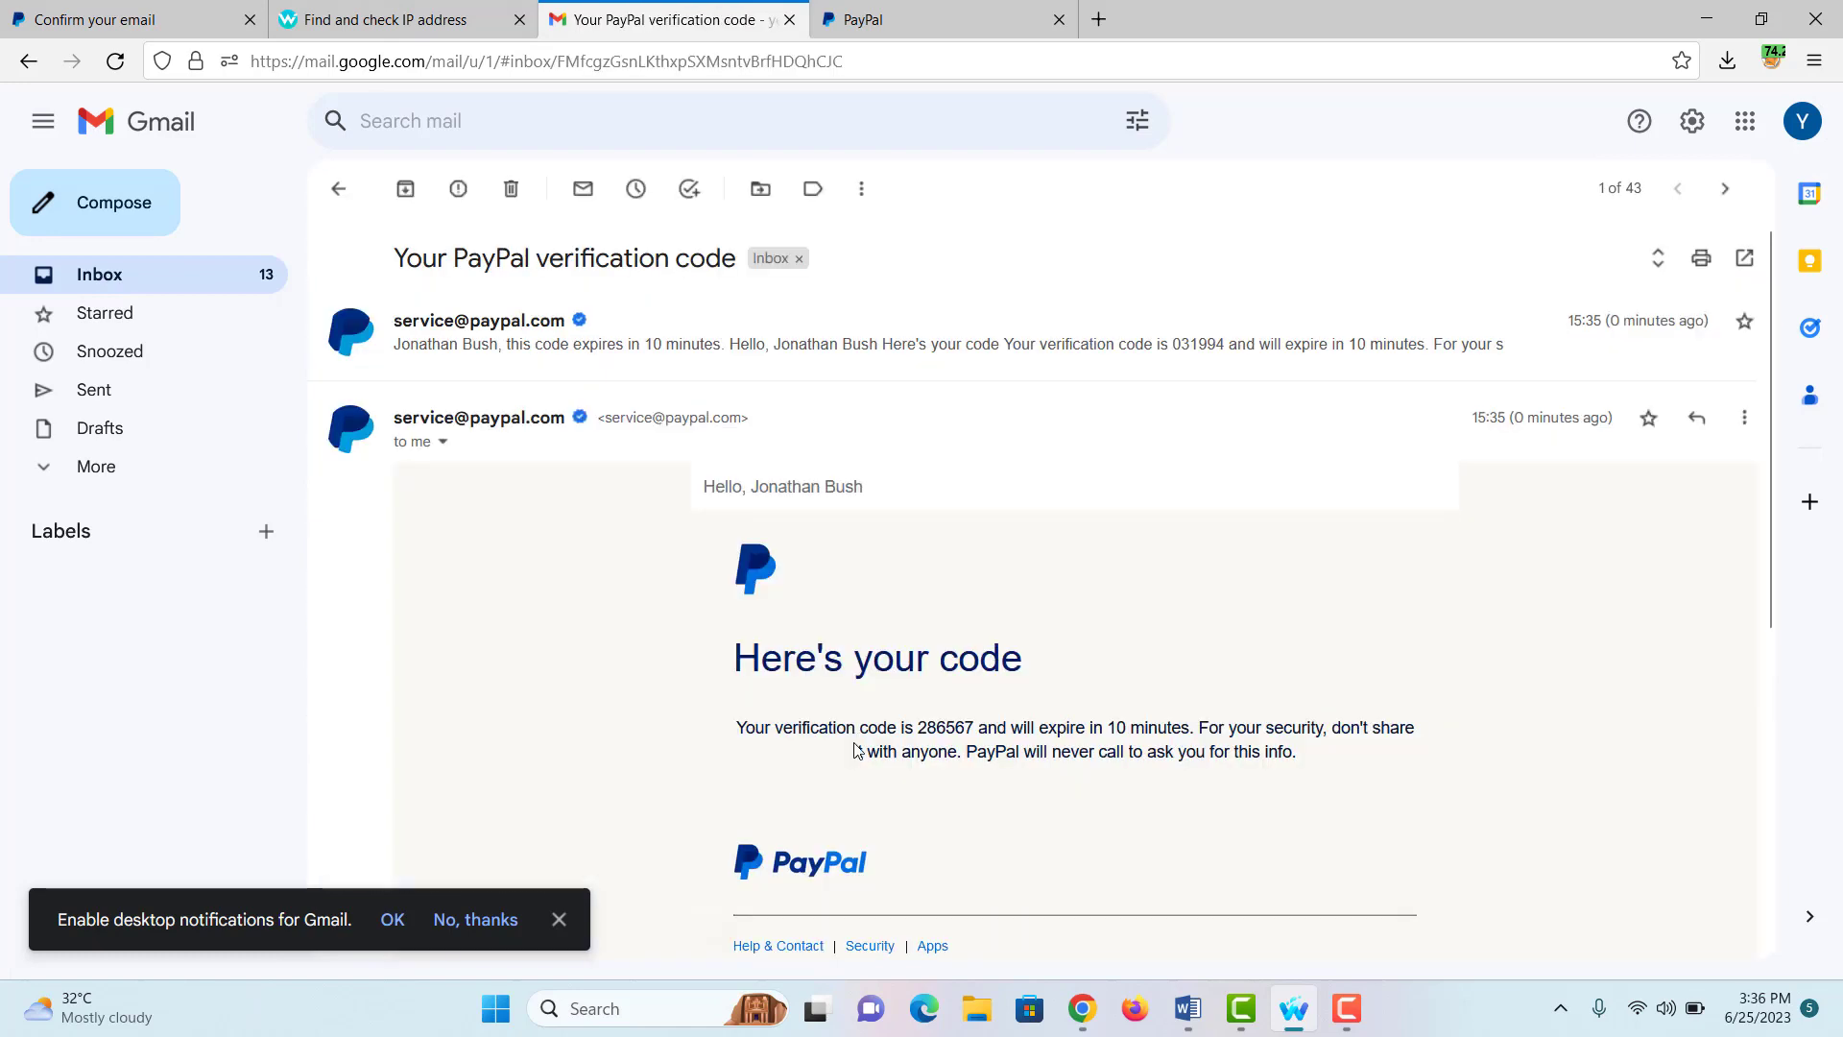
double_click(936, 726)
right_click(945, 729)
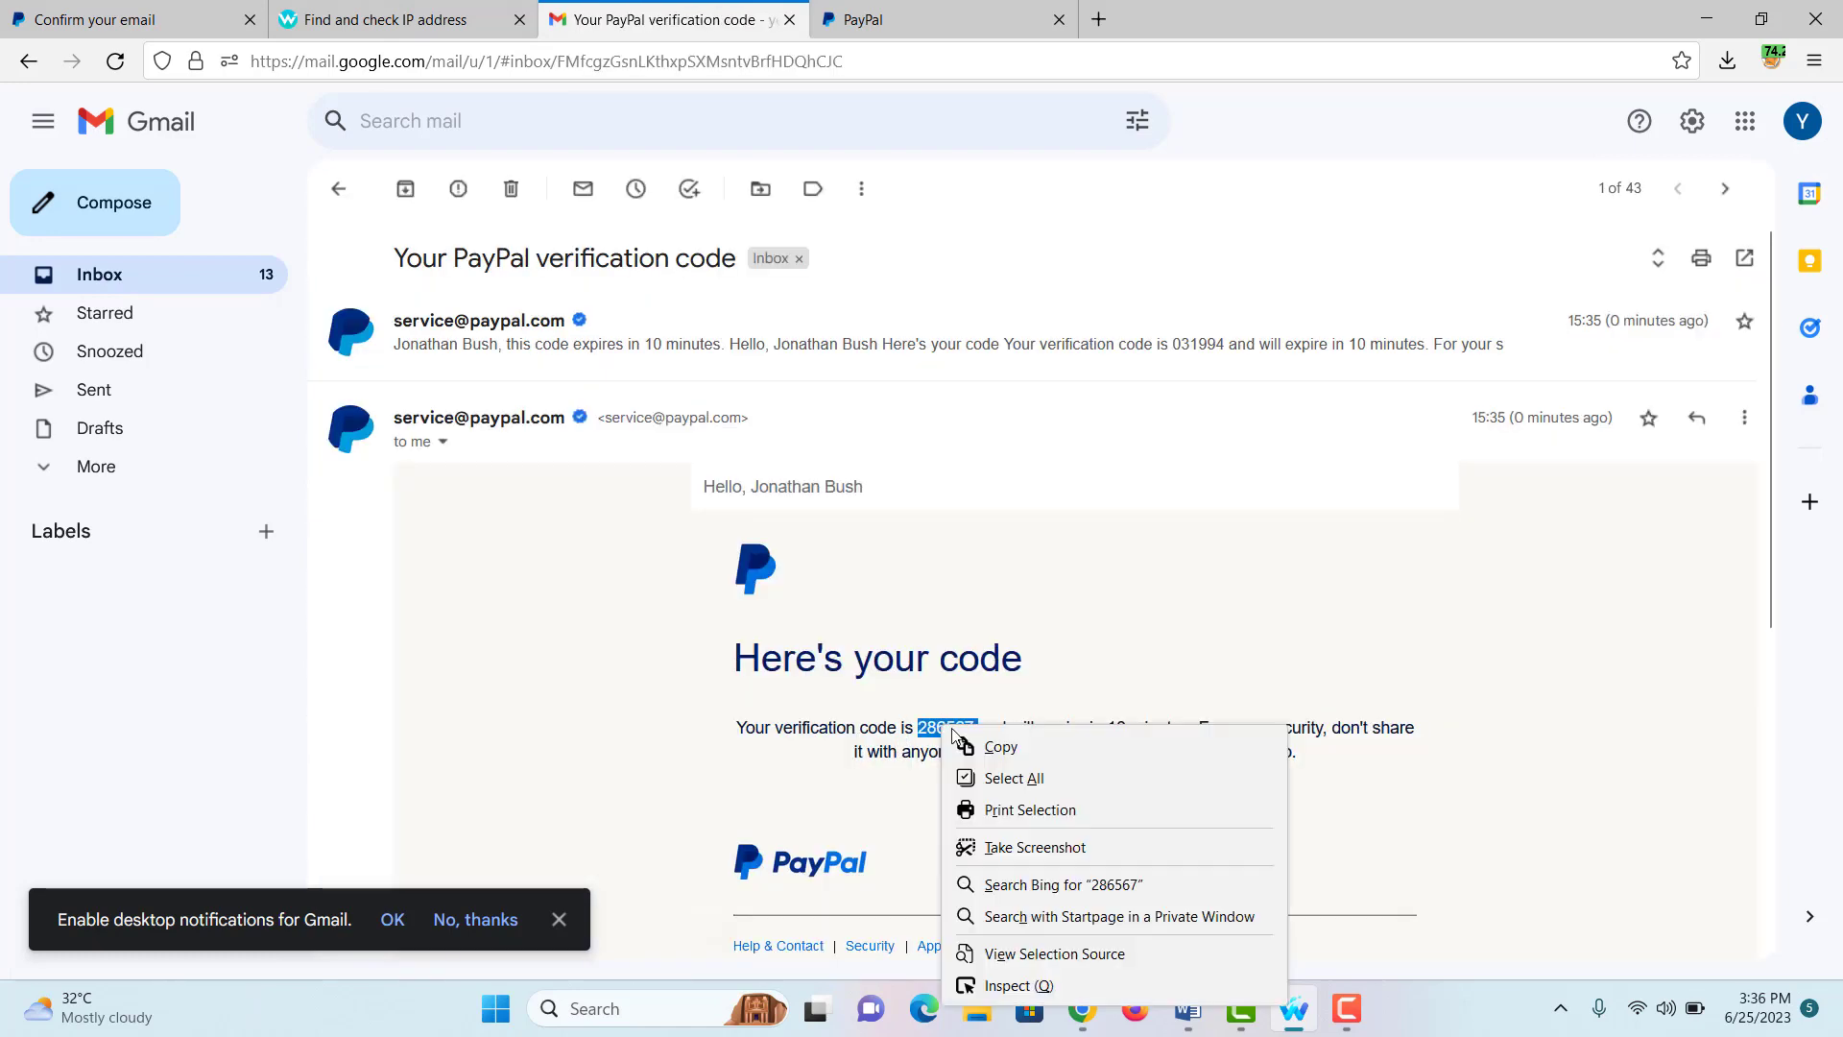
left_click(998, 747)
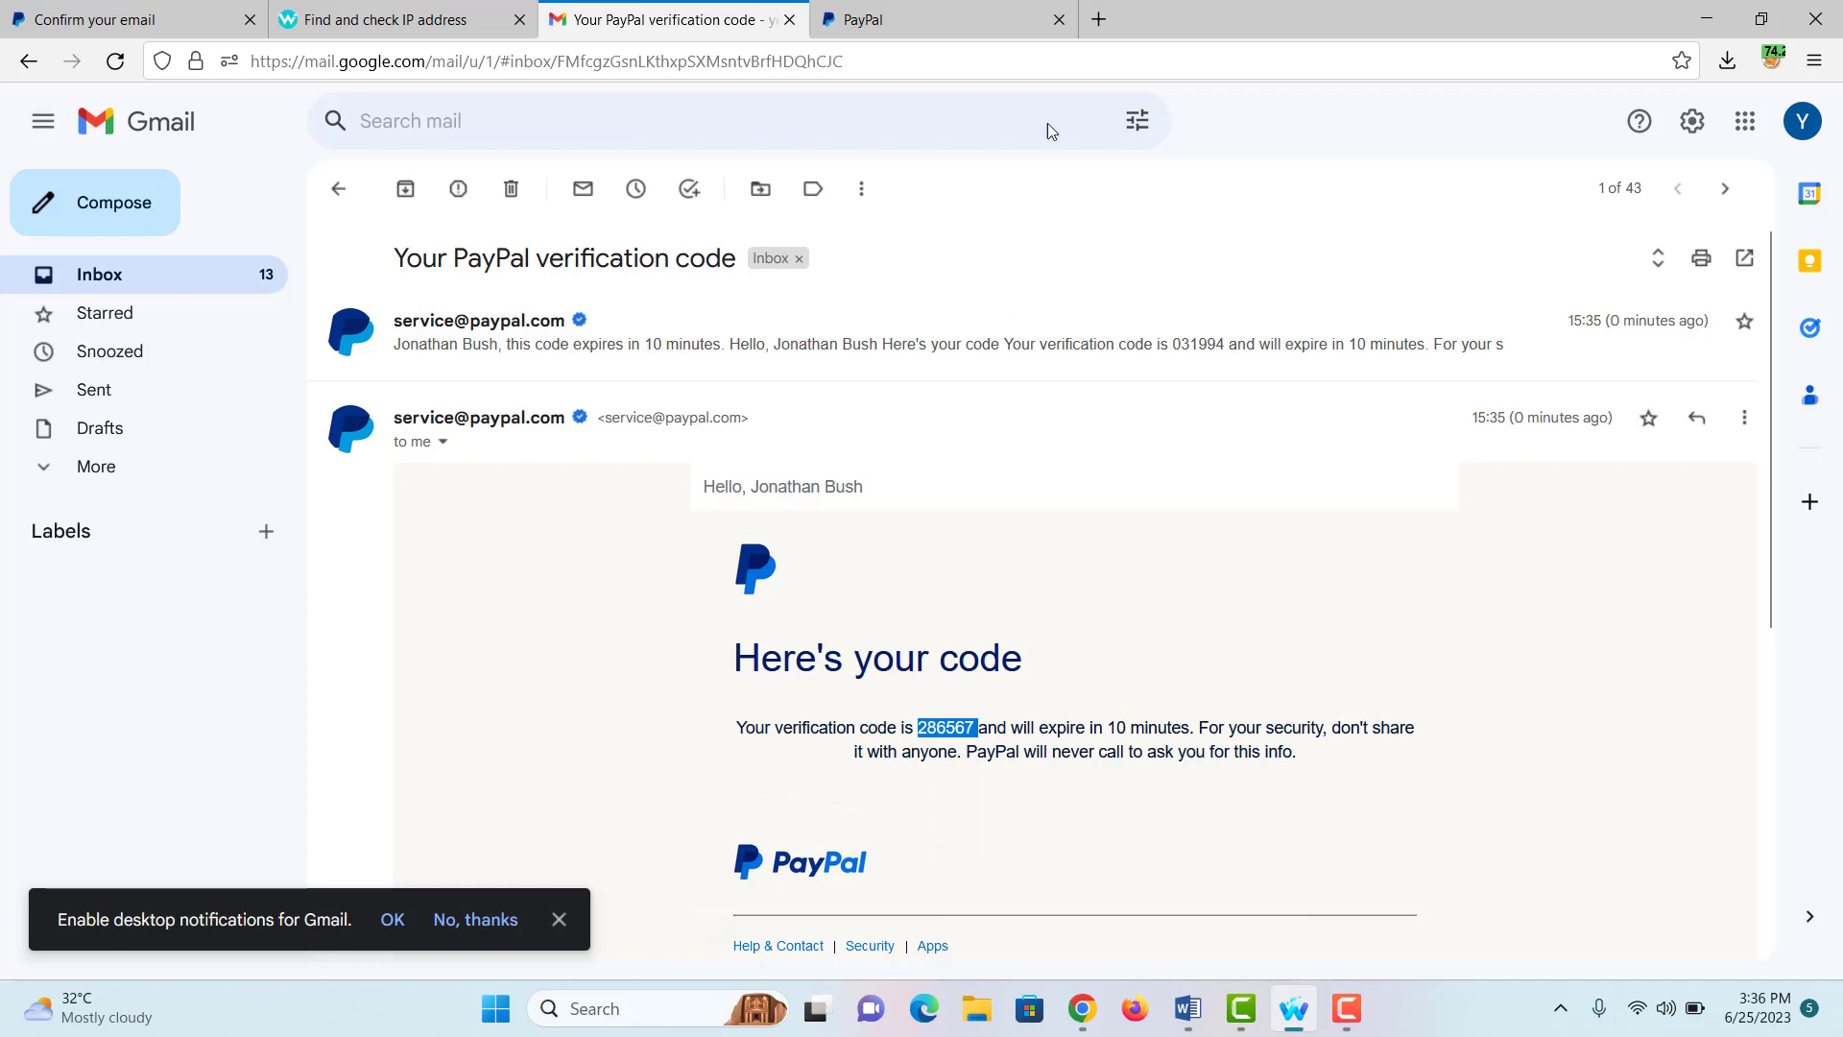
left_click(903, 10)
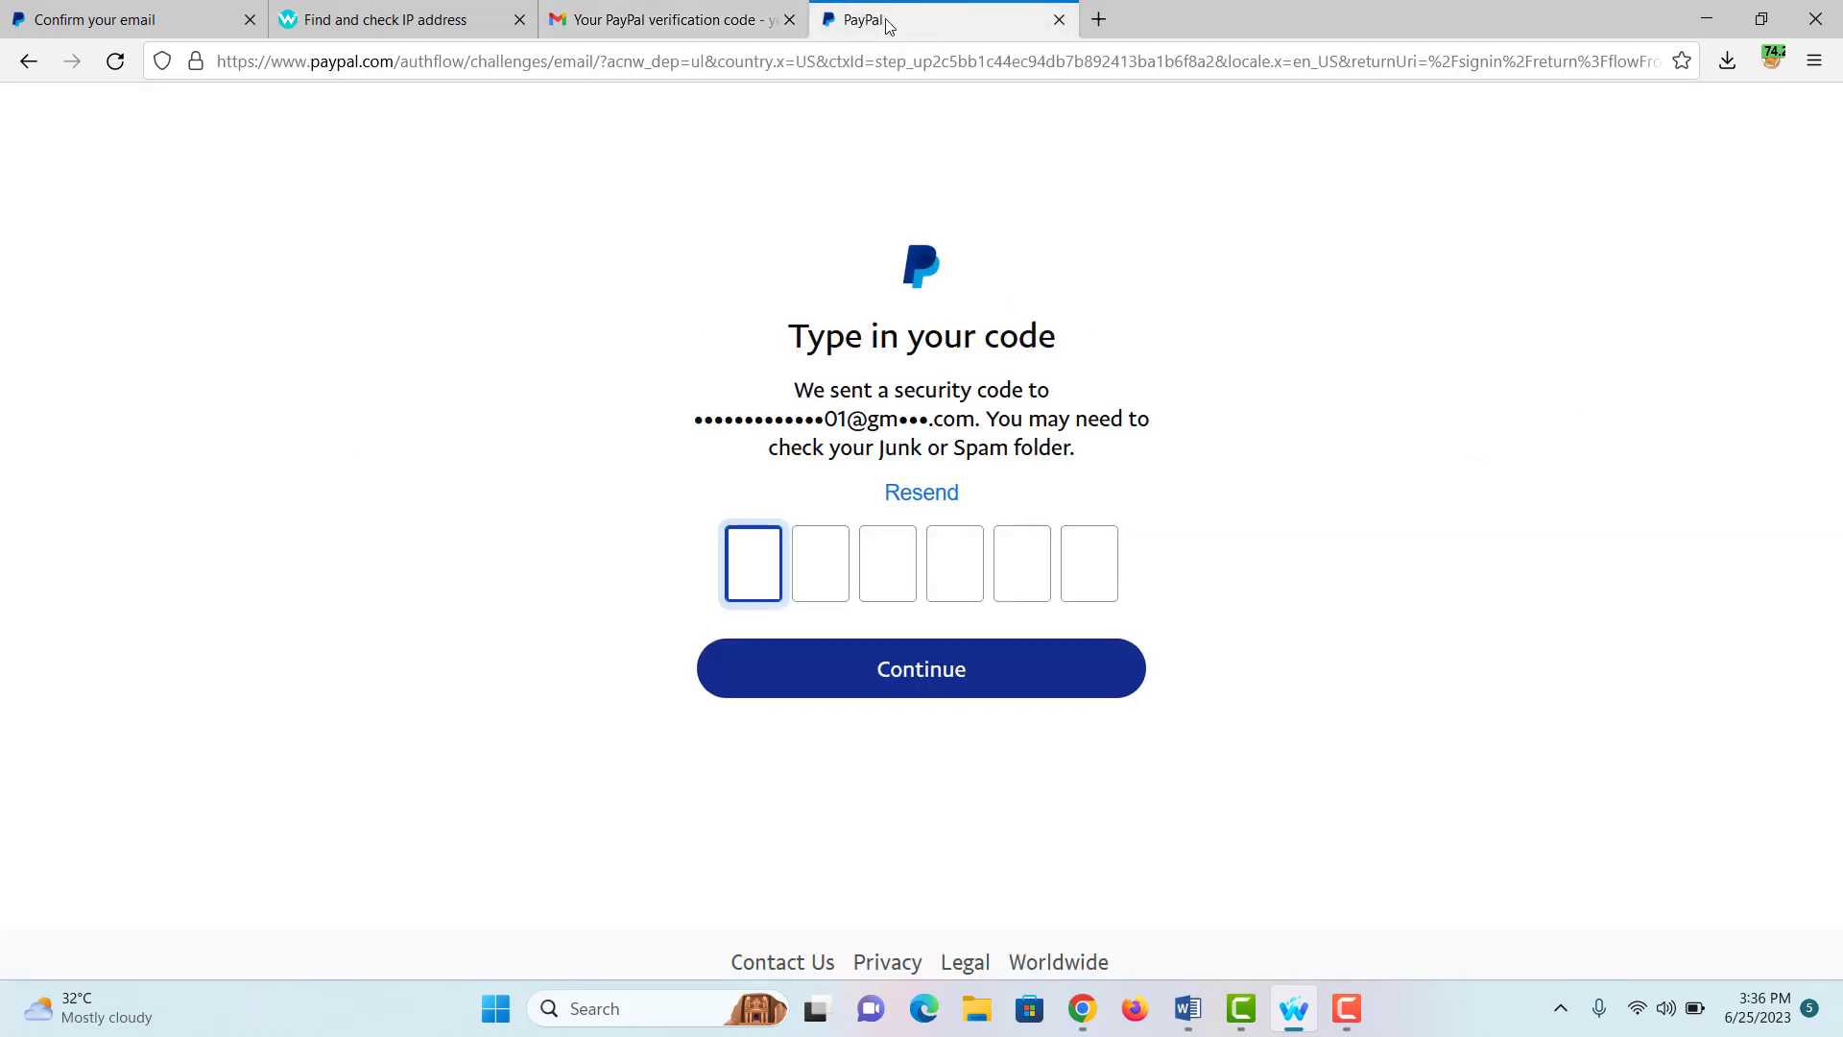
Step: Paste the copied verification code and continue past the email confirmation page
key("ctrl+v")
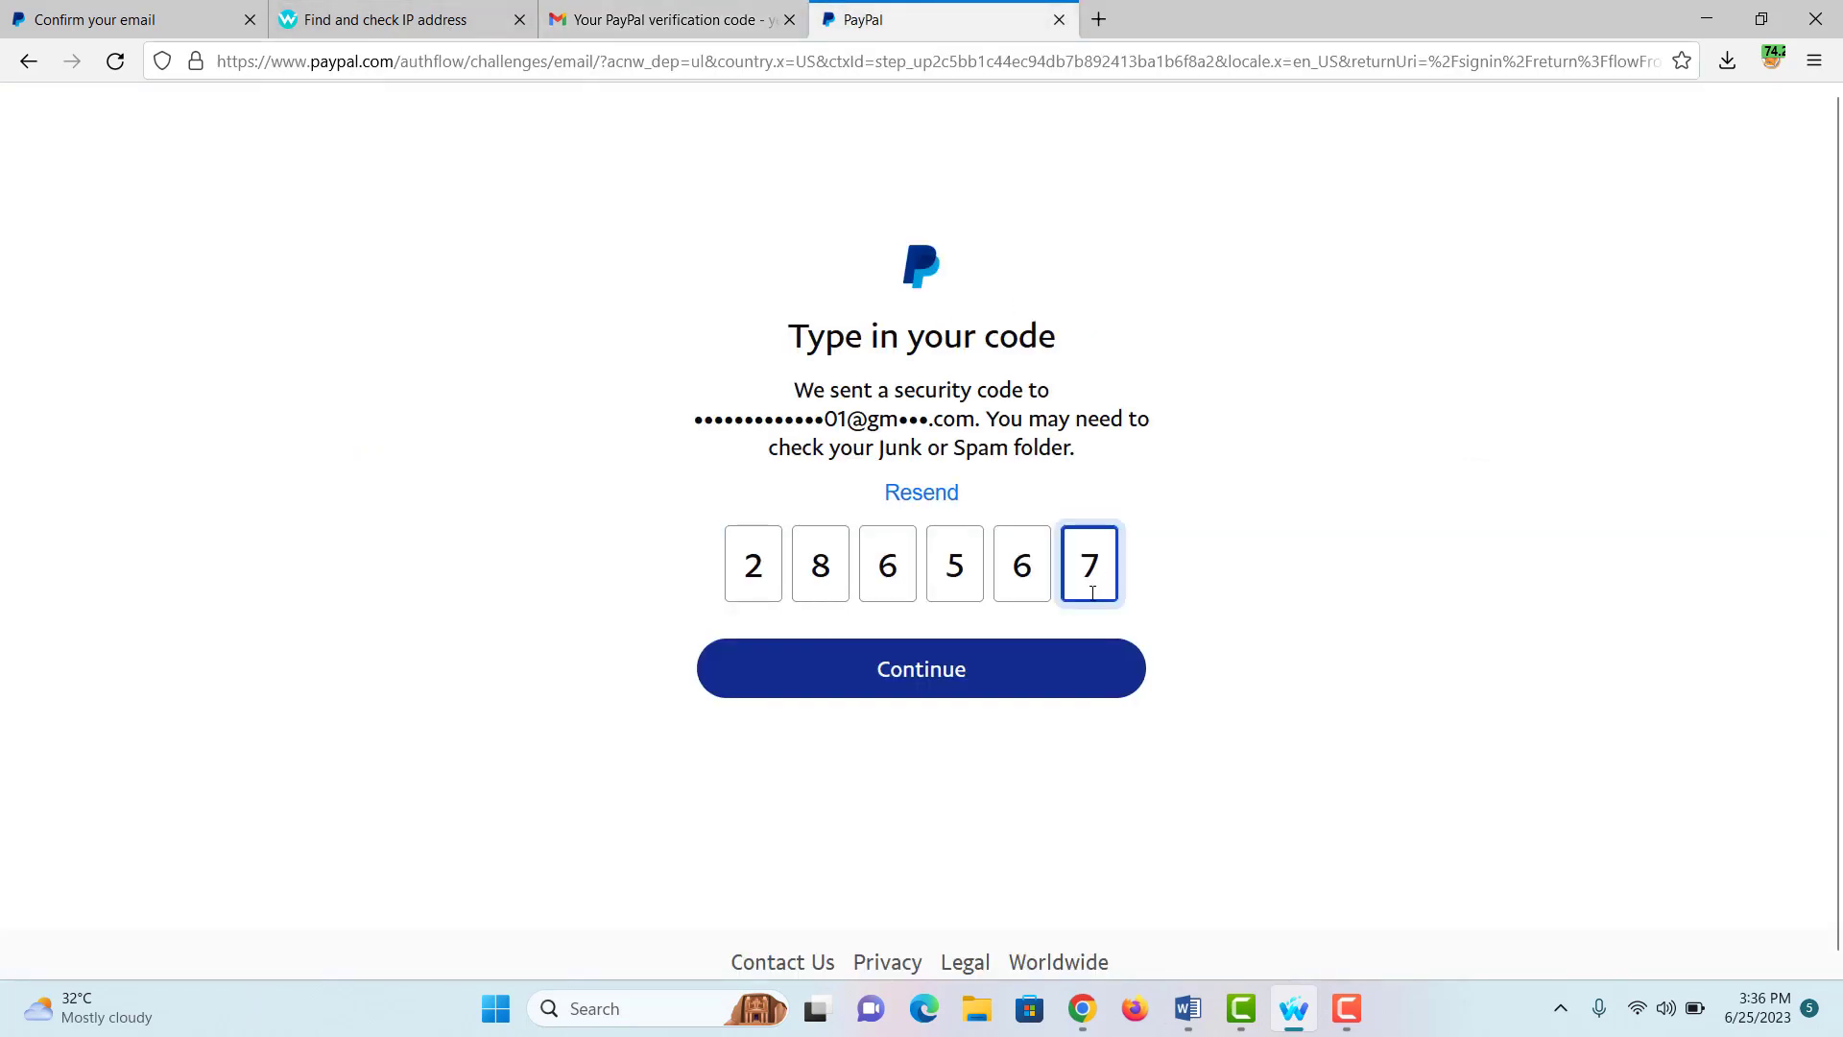
left_click(991, 662)
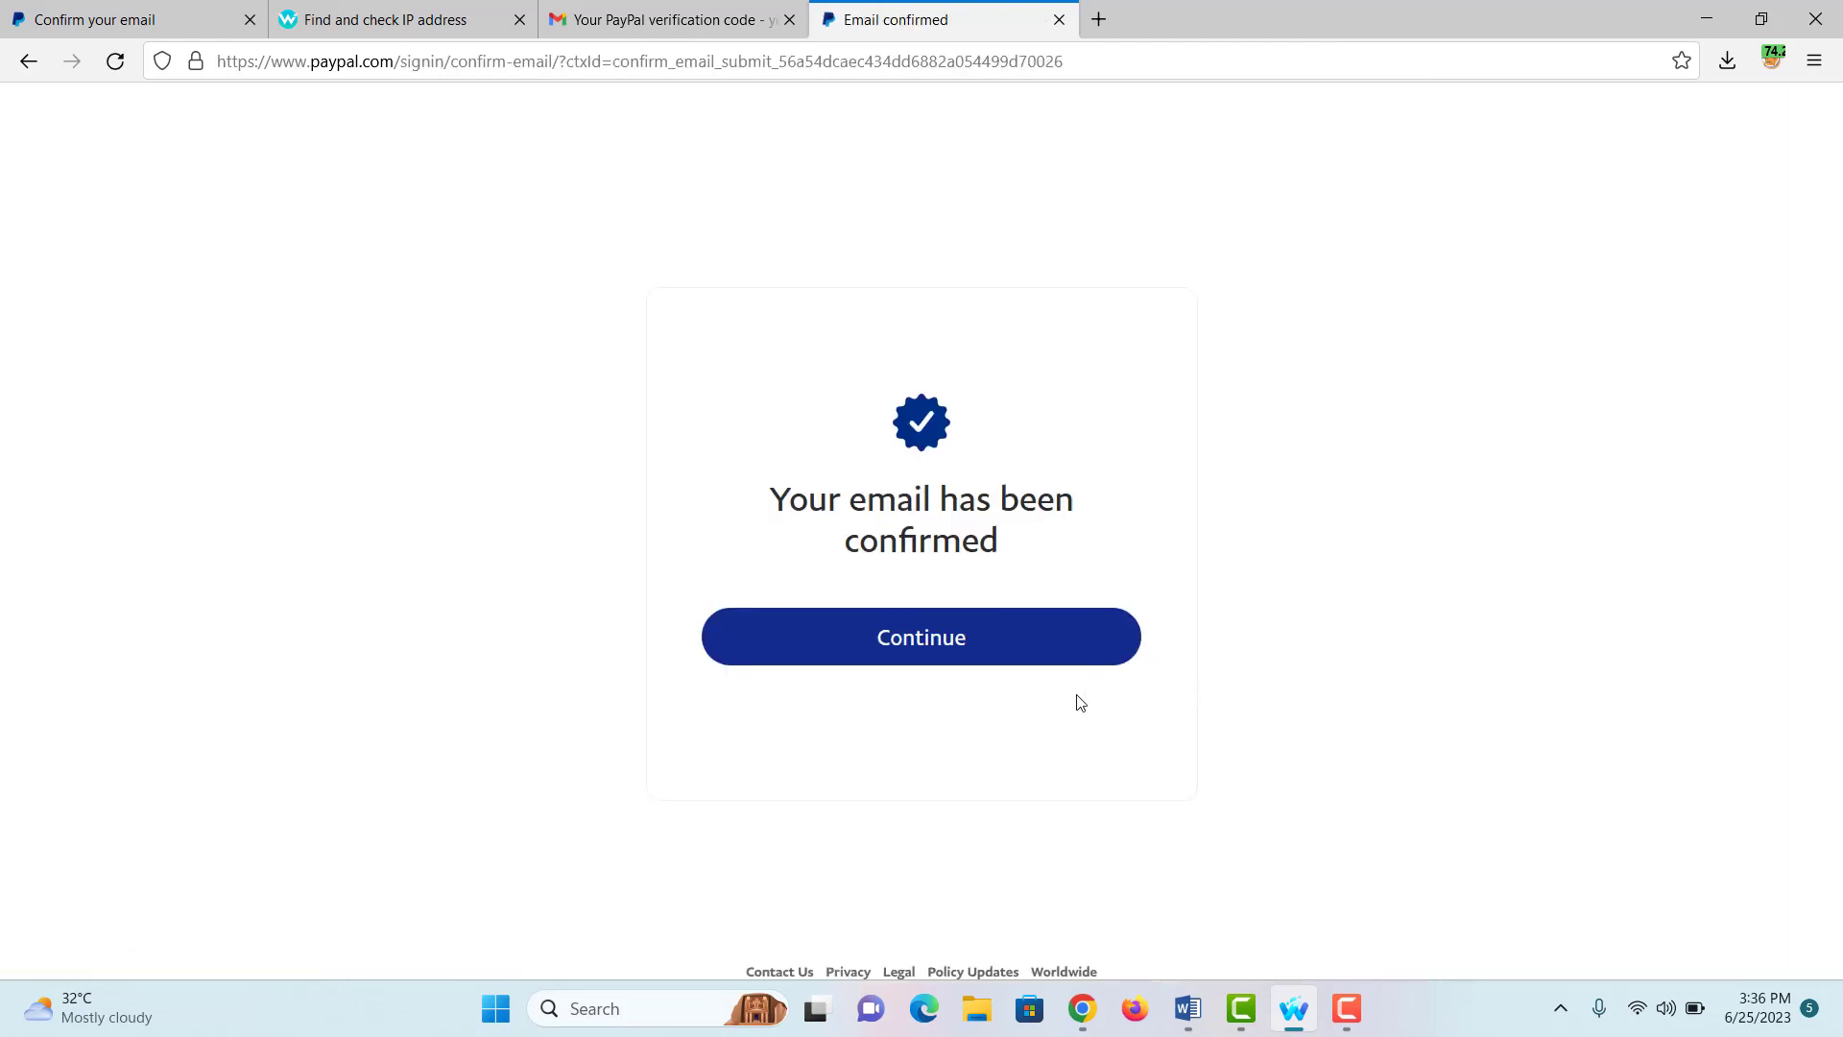
left_click(997, 655)
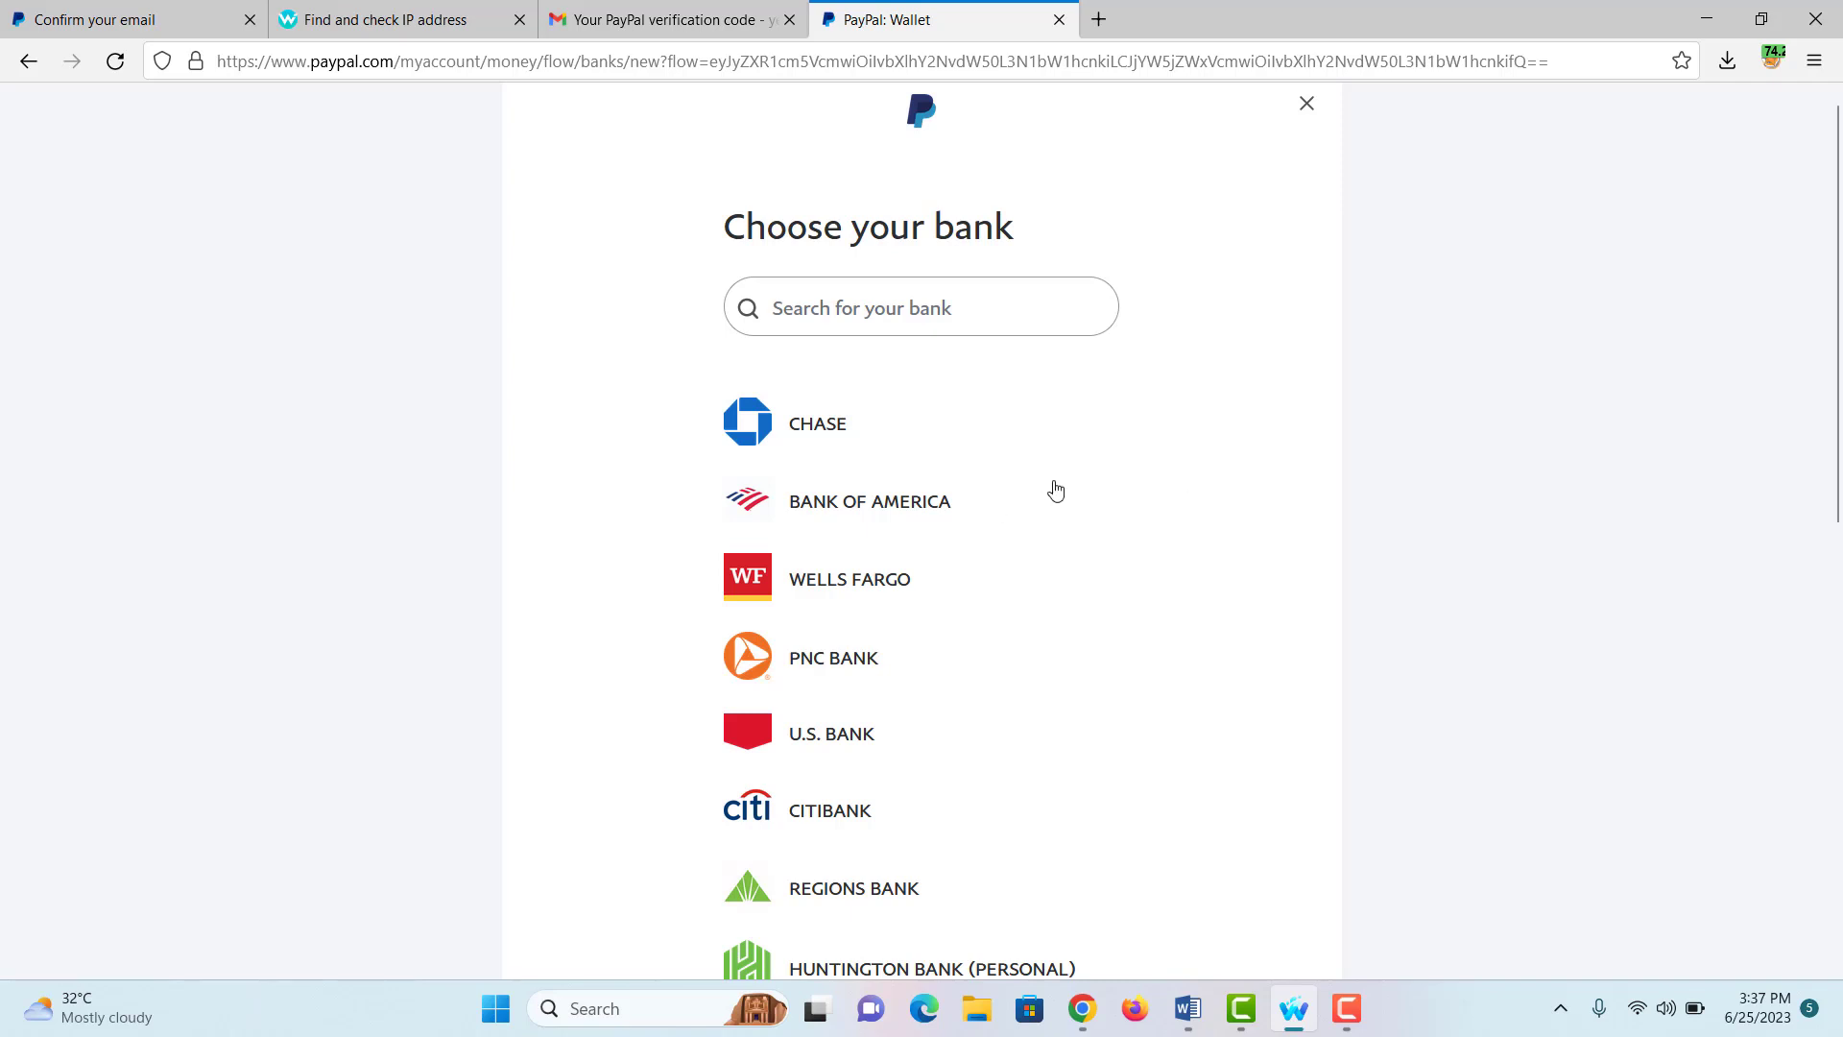
Step: Search for a bank named 'go2', and with no match, choose to enter bank details manually
scroll(1054, 491, "down", 3)
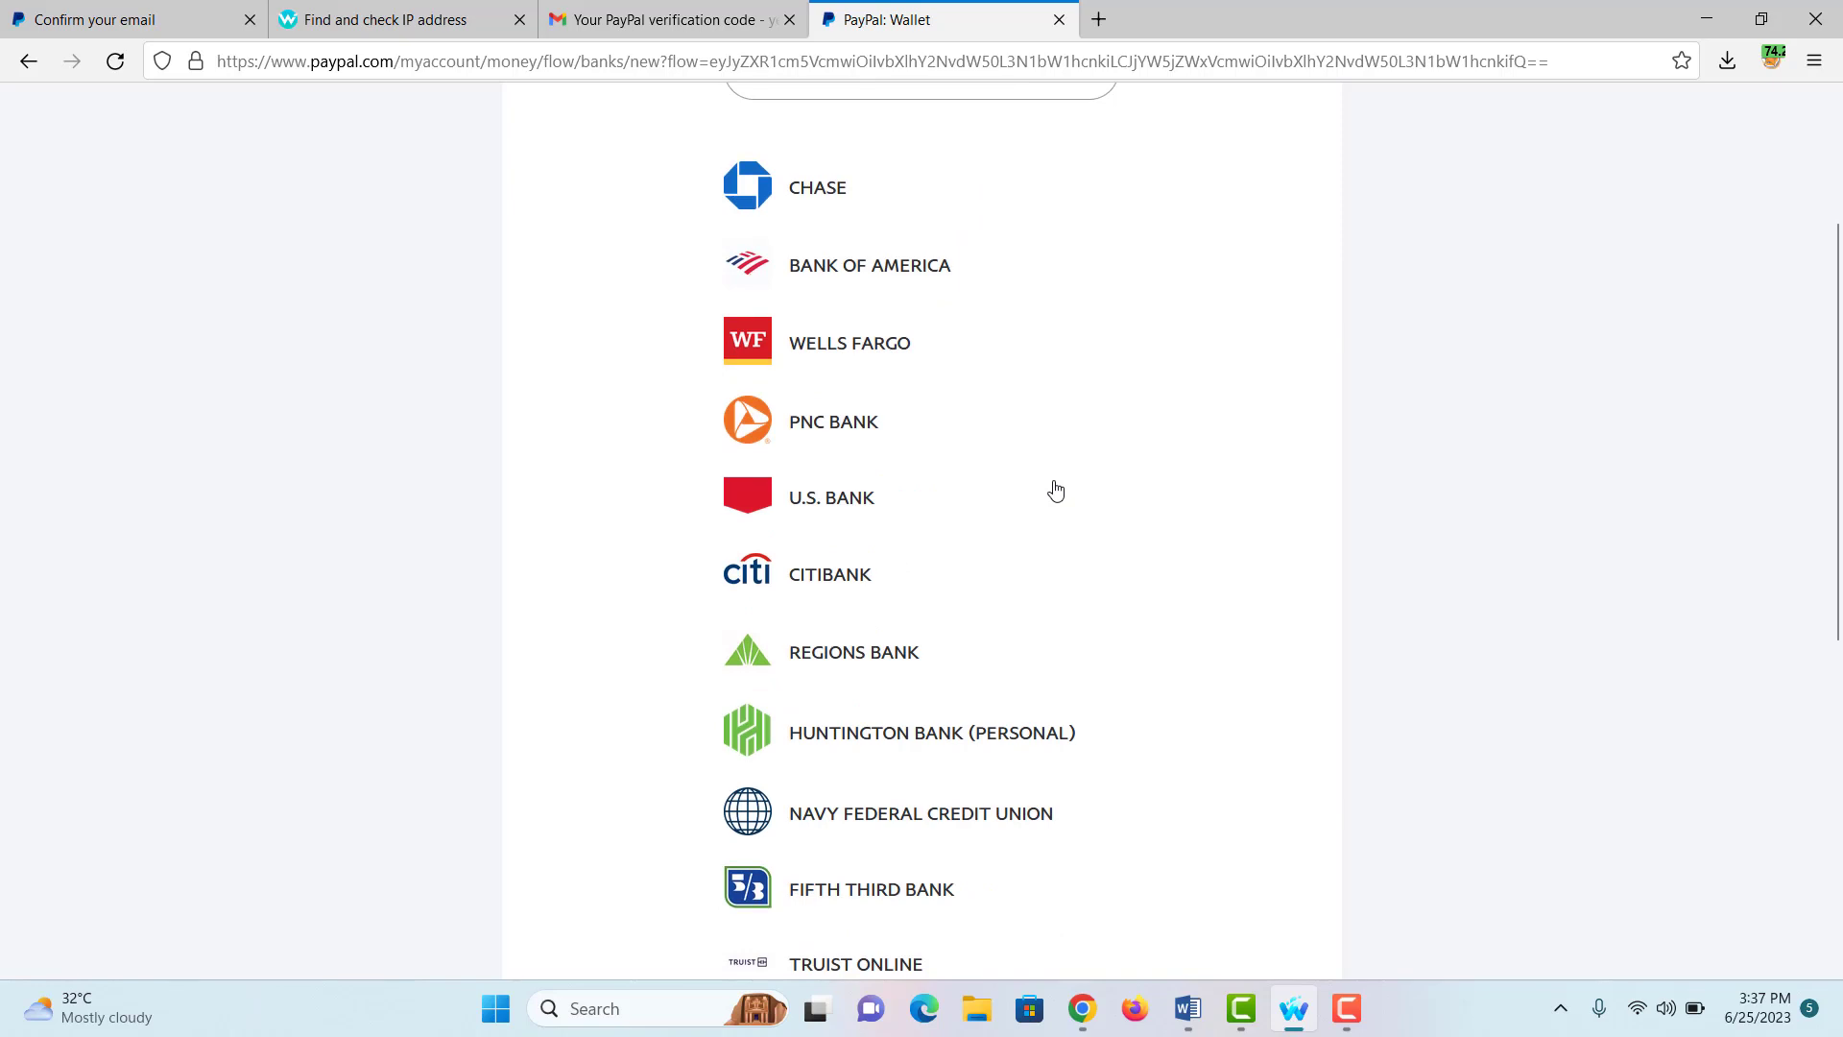
scroll(1051, 494, "up", 3)
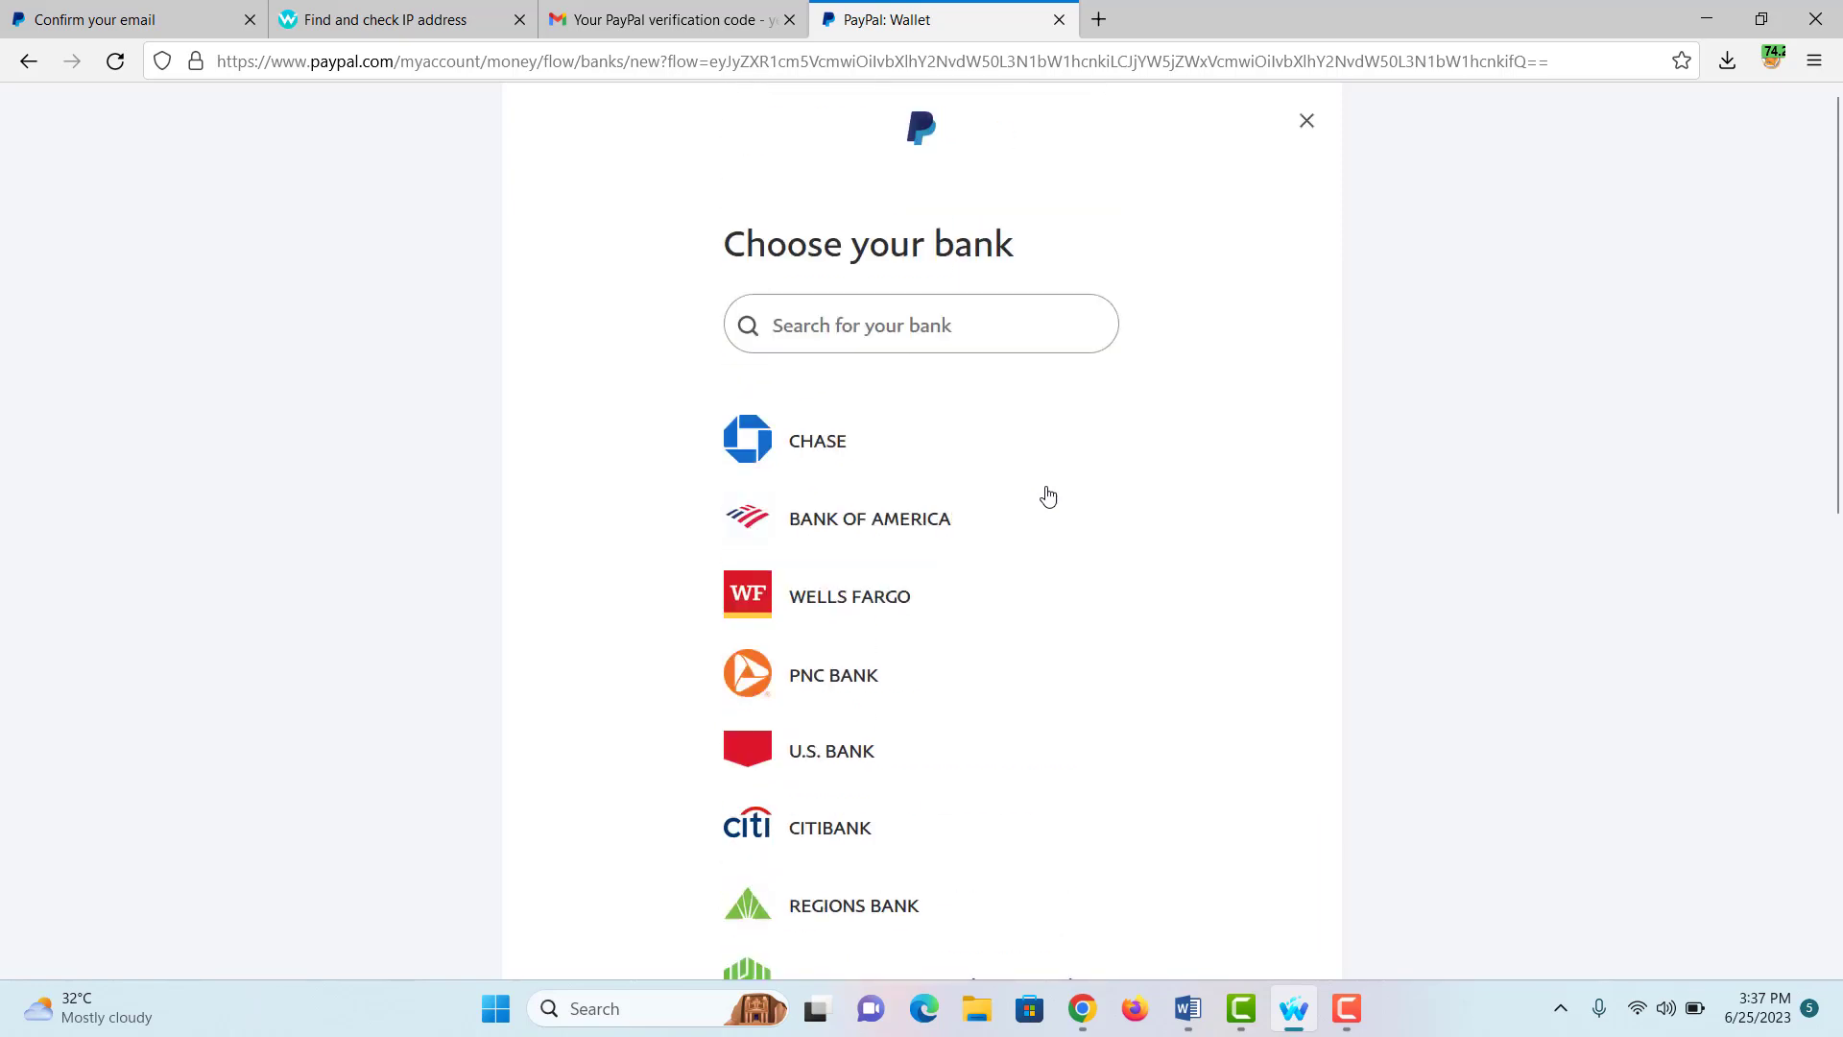
left_click(838, 337)
type("gow")
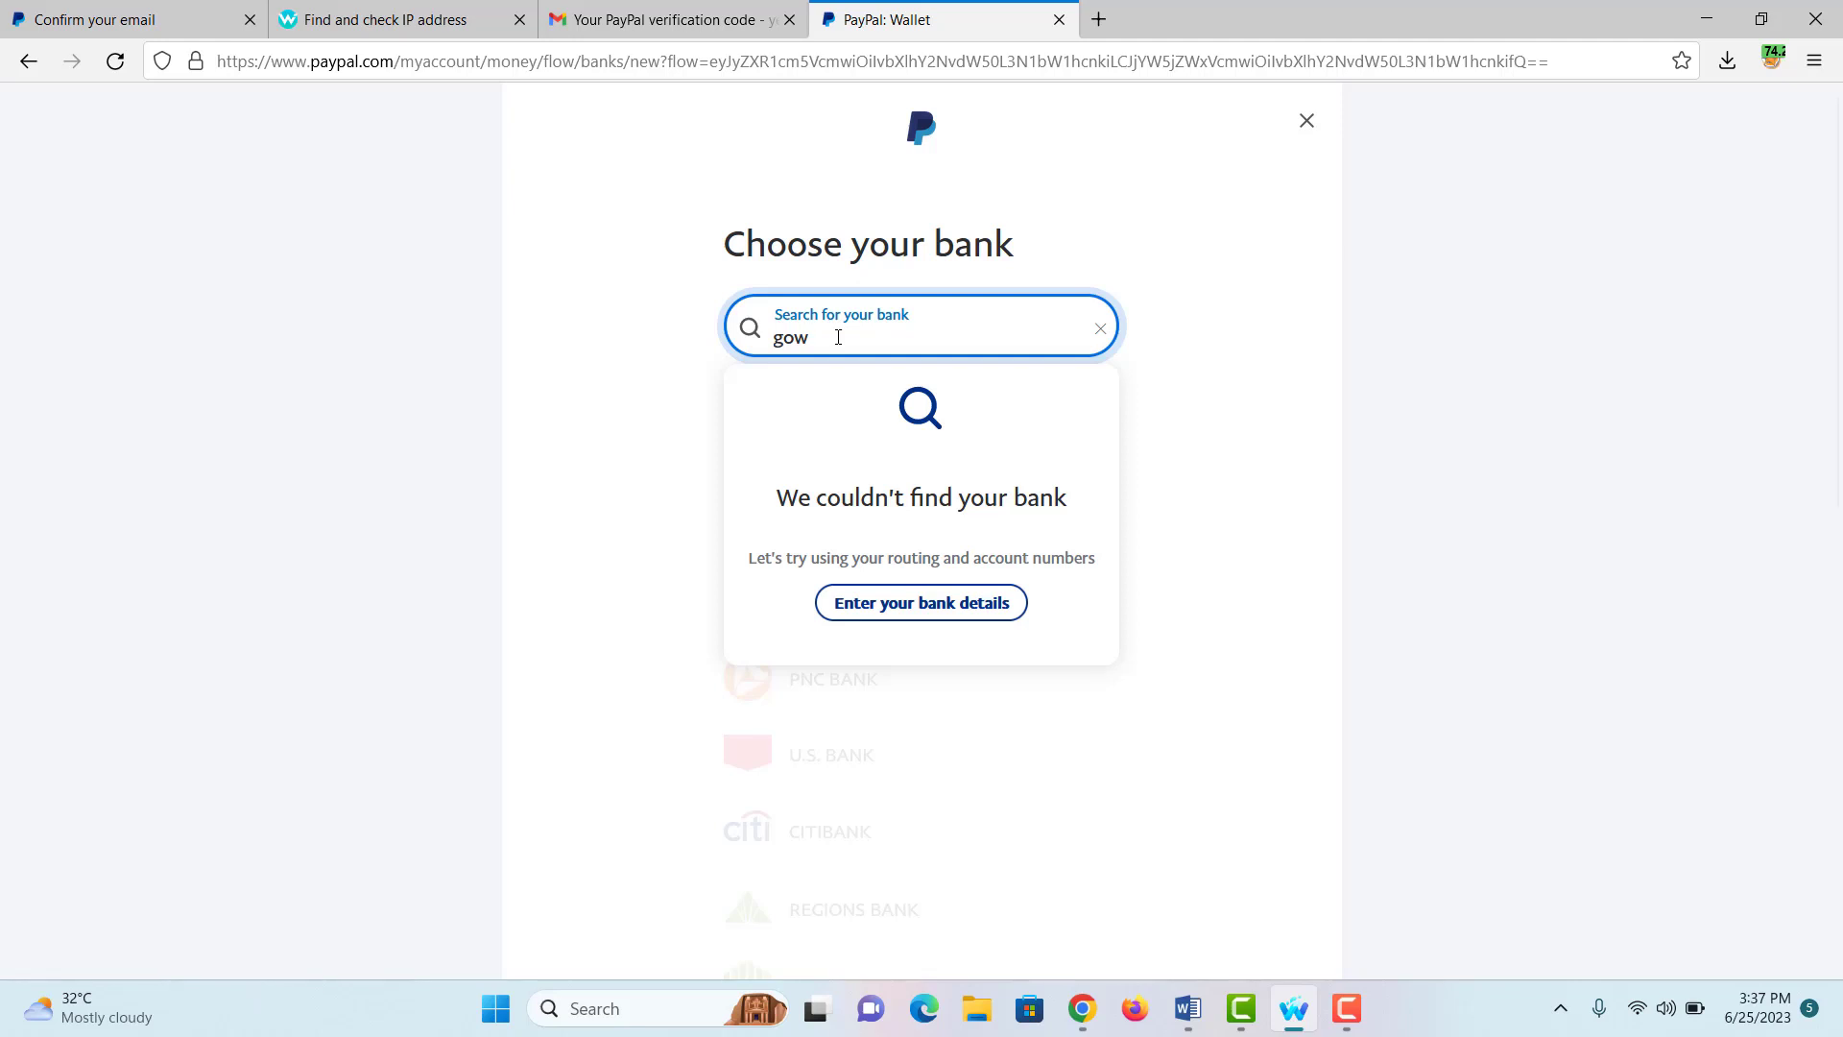
key("BackSpace")
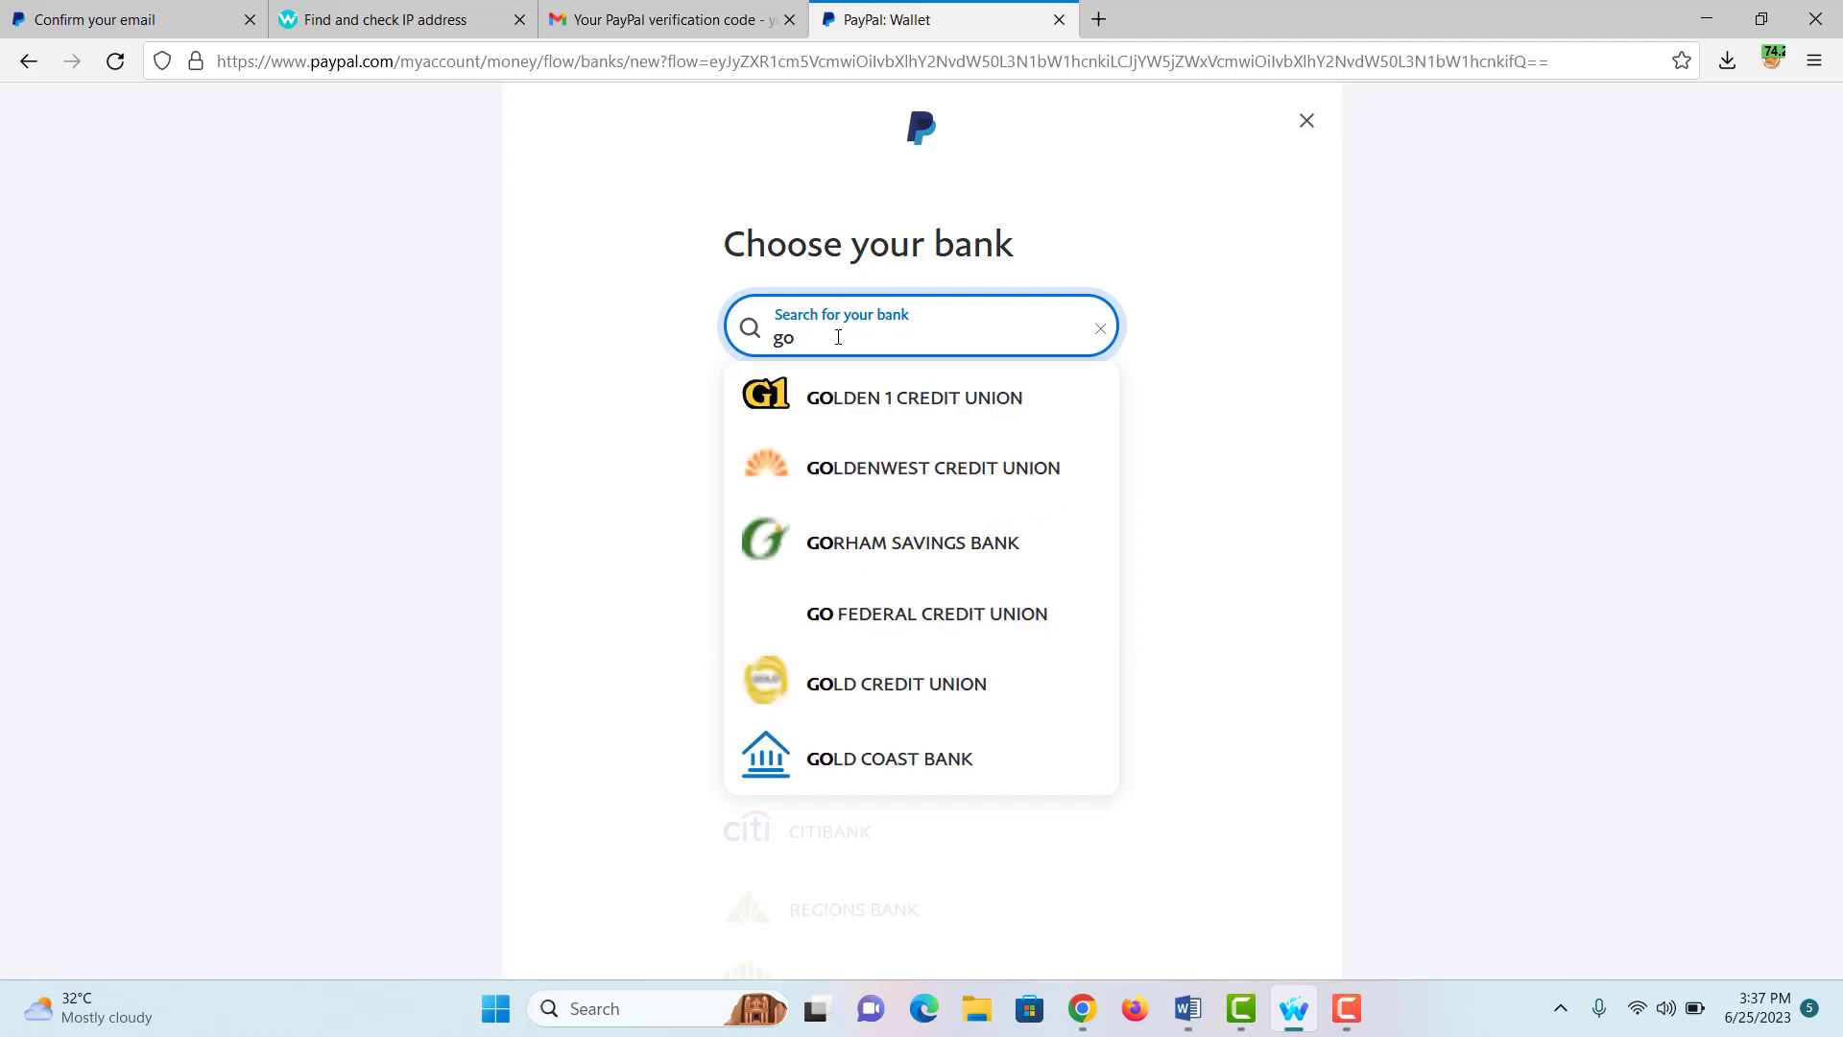
type("2")
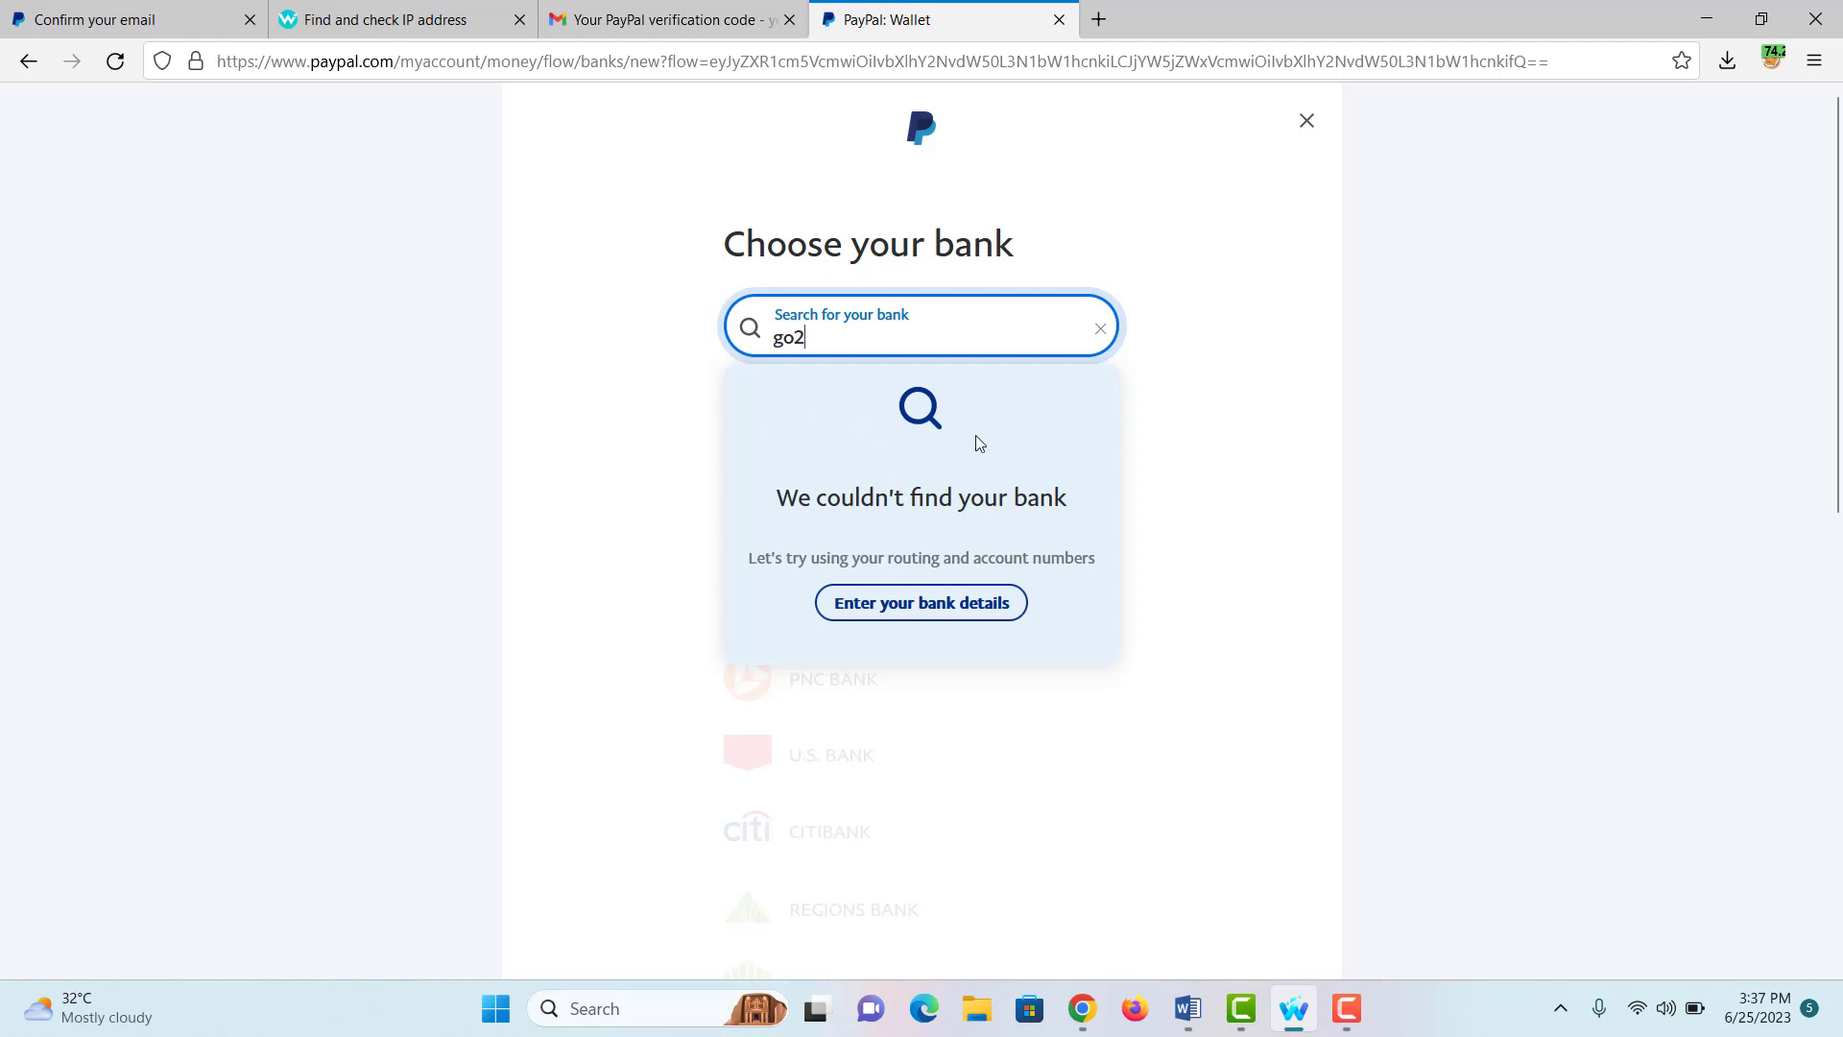
left_click(902, 604)
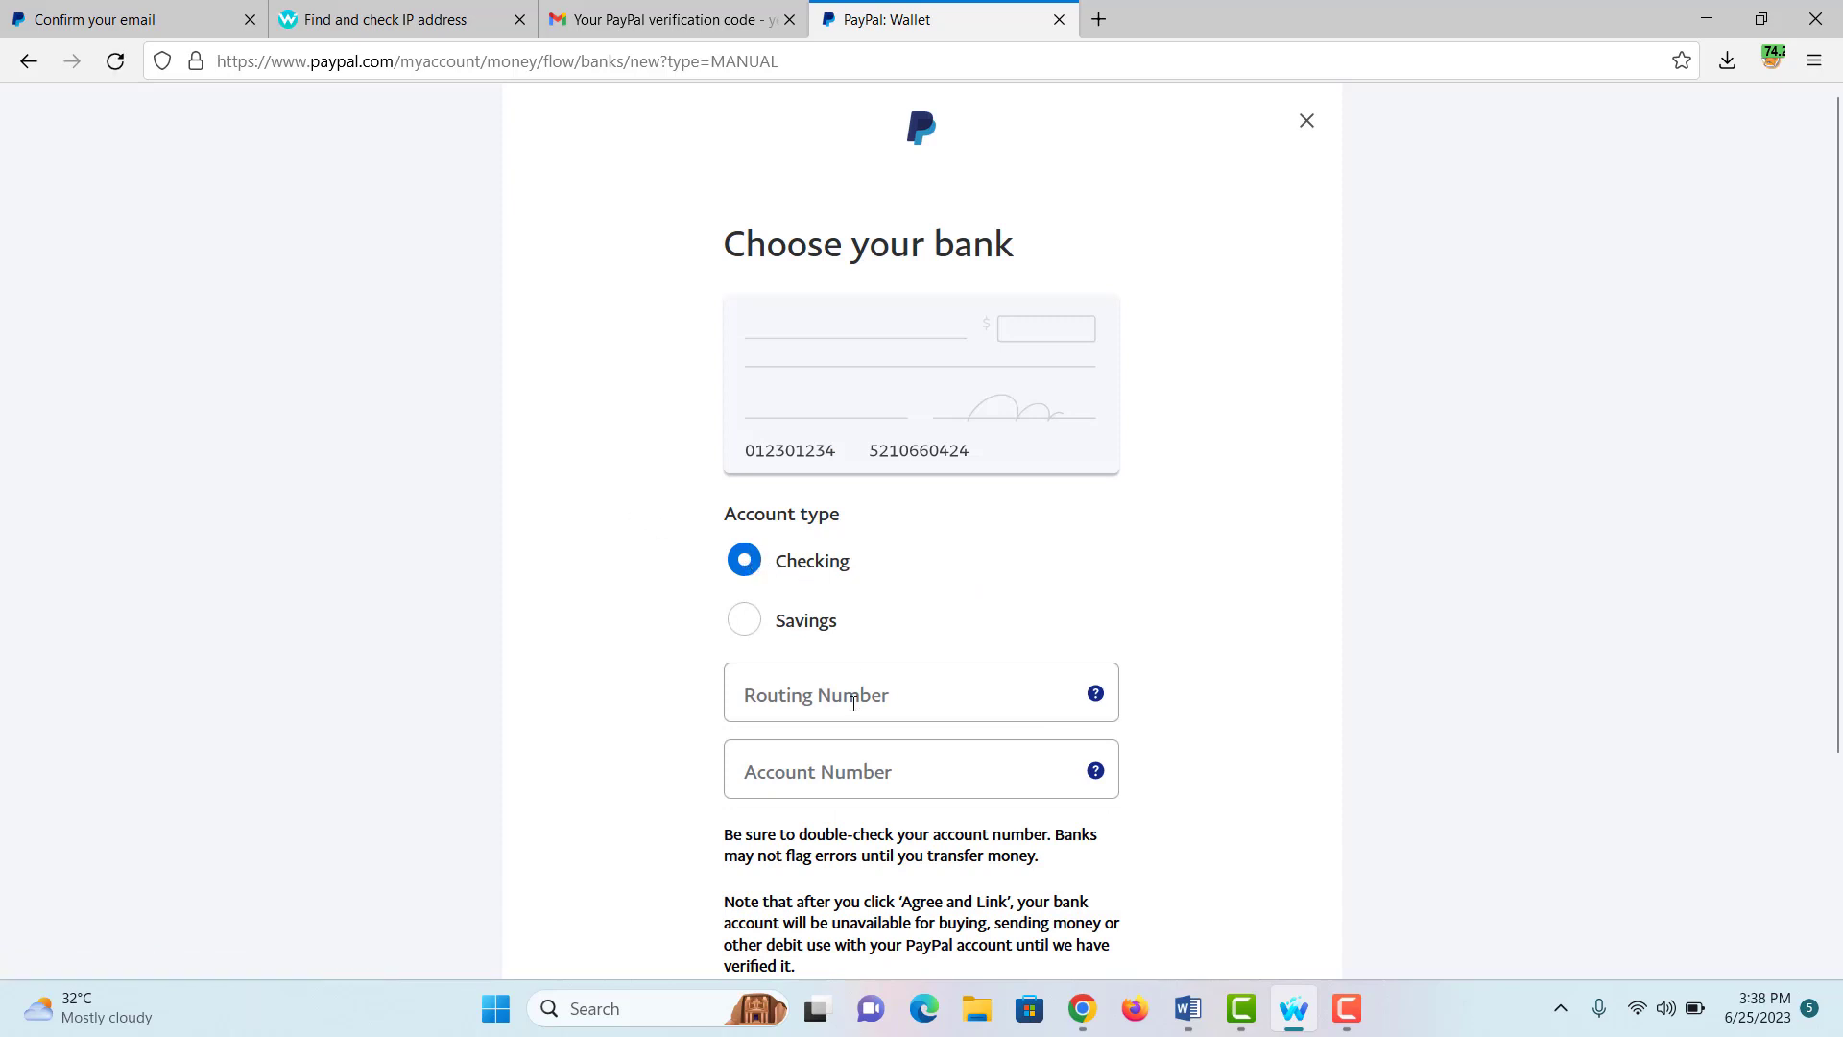
Step: Leave the manual bank form and switch to linking a card instead
scroll(854, 693, "down", 2)
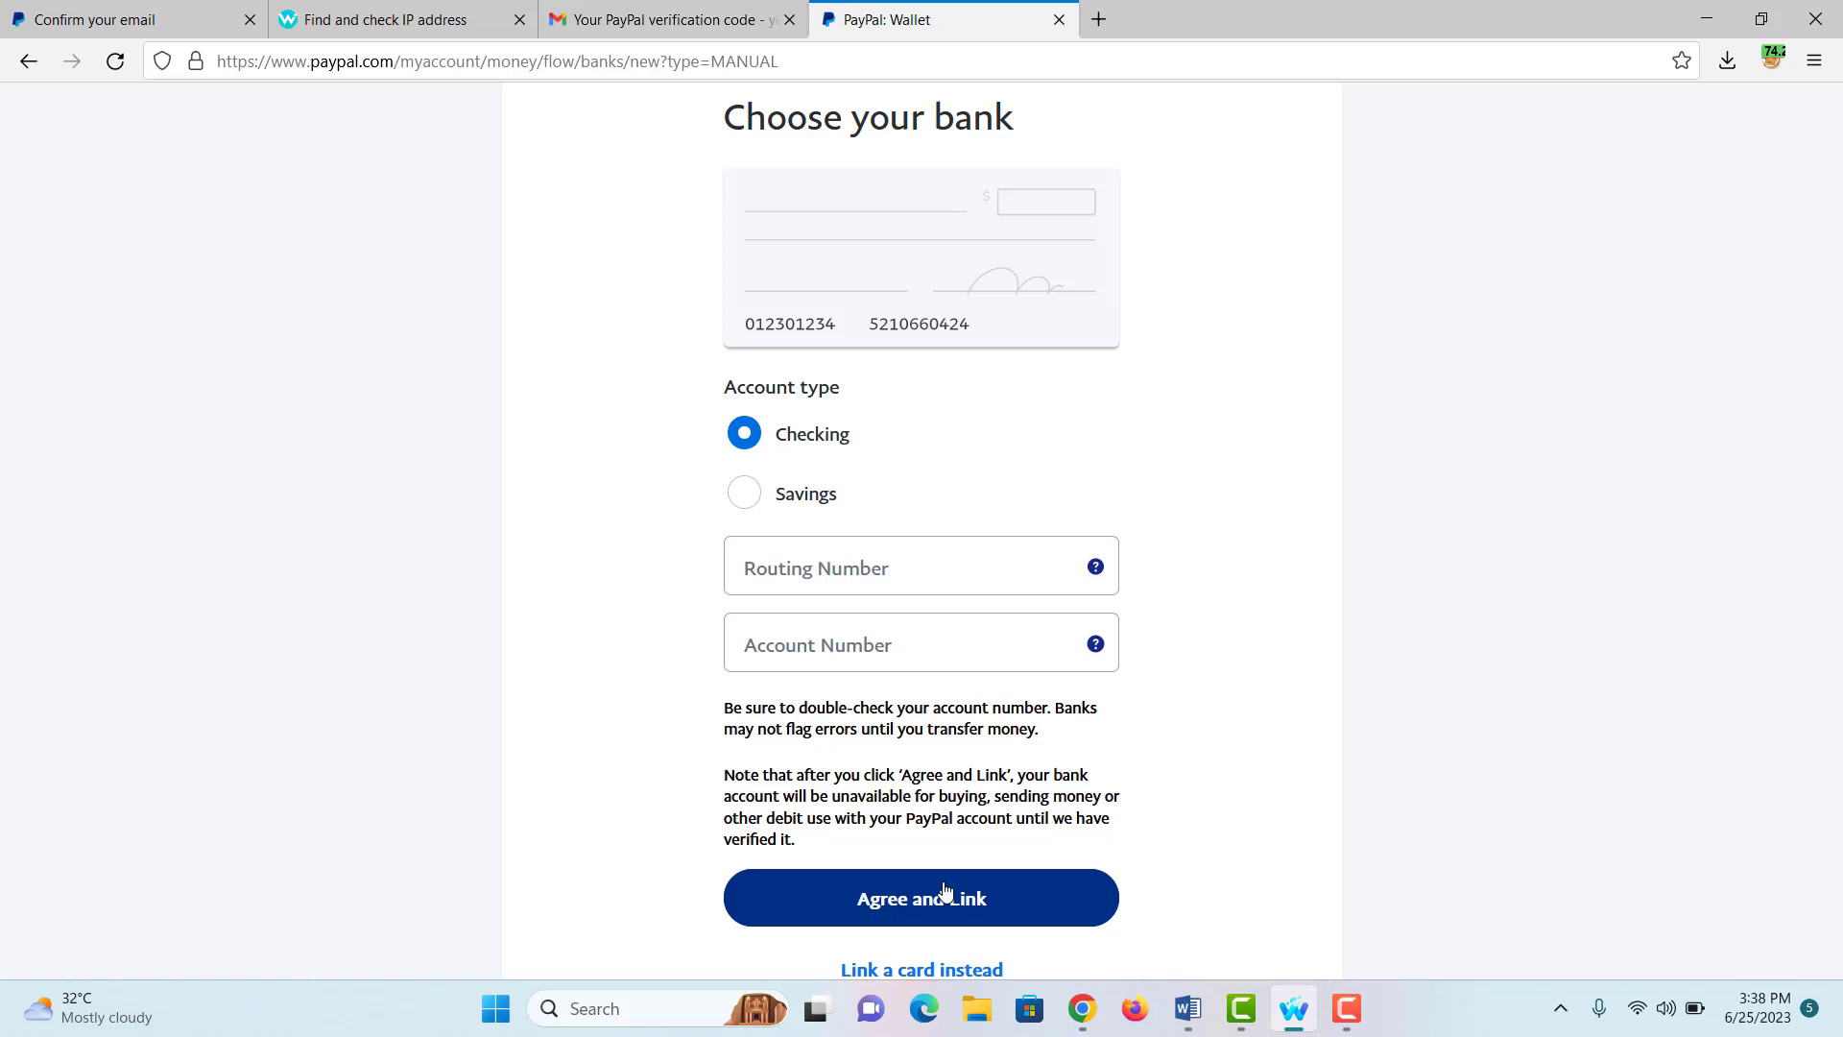
scroll(945, 891, "down", 2)
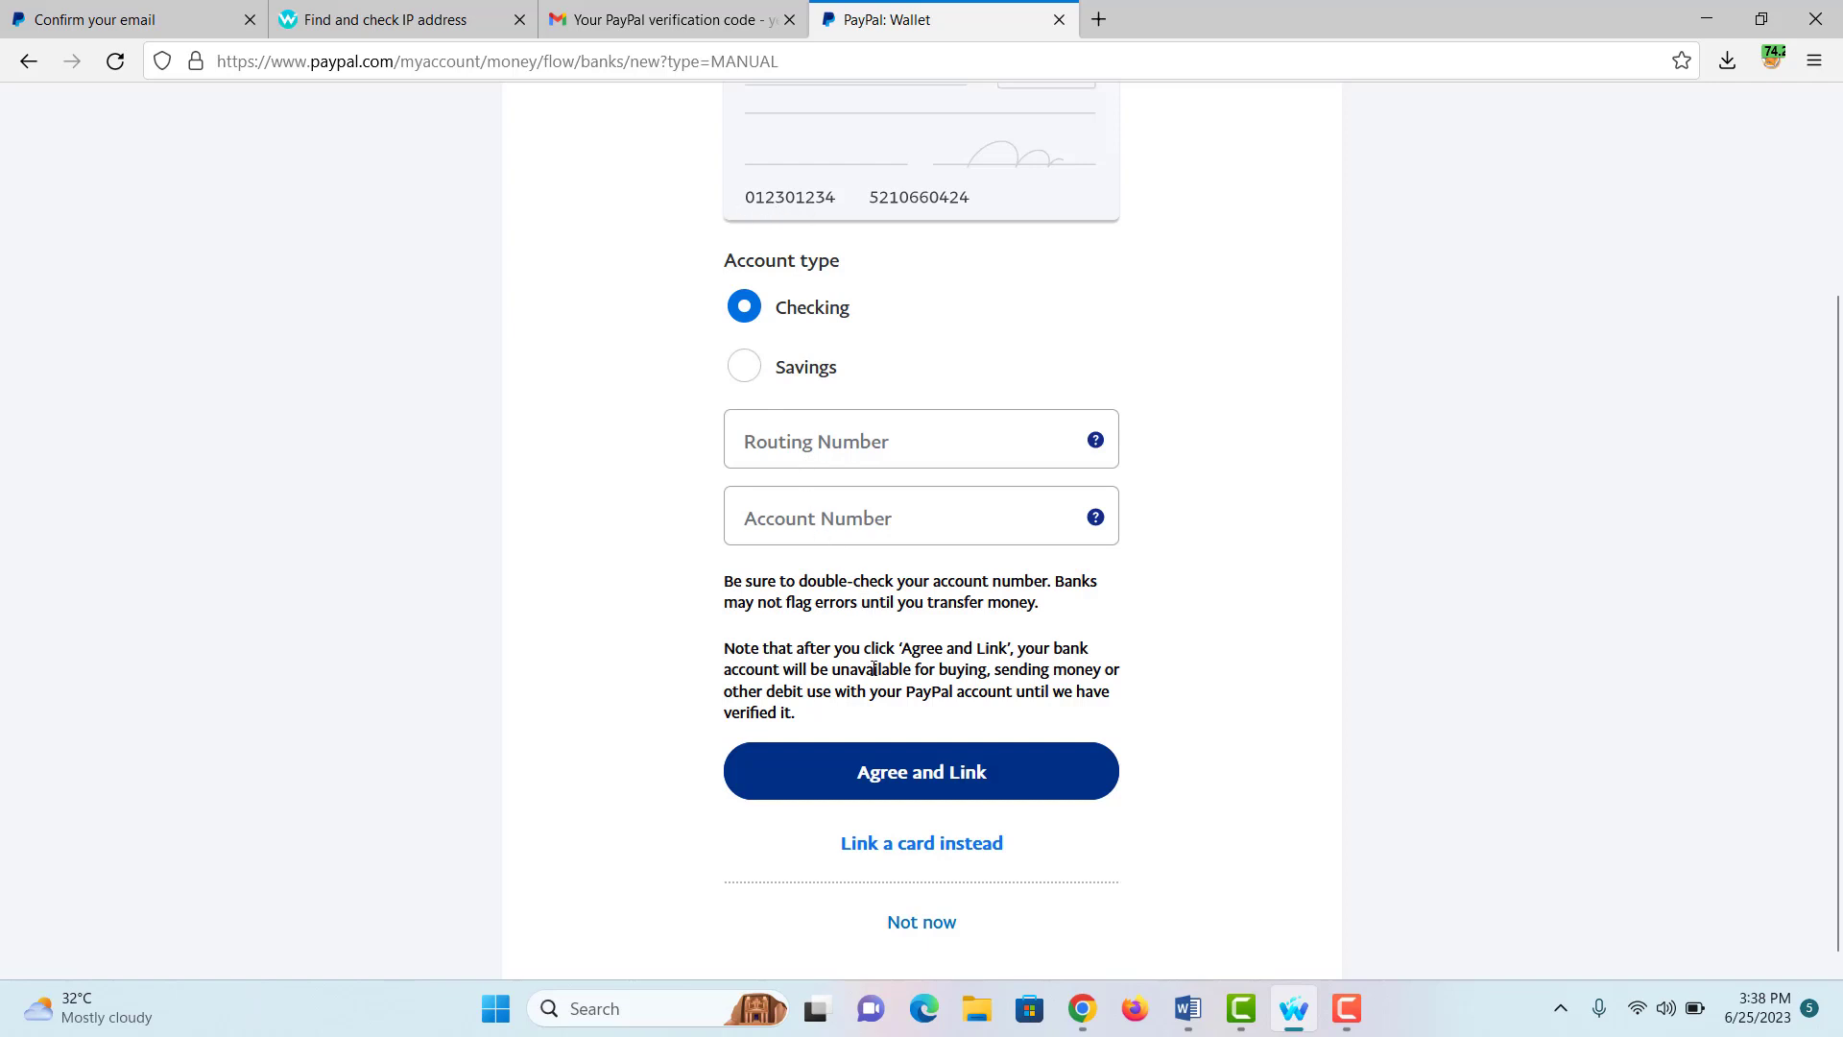
left_click(876, 844)
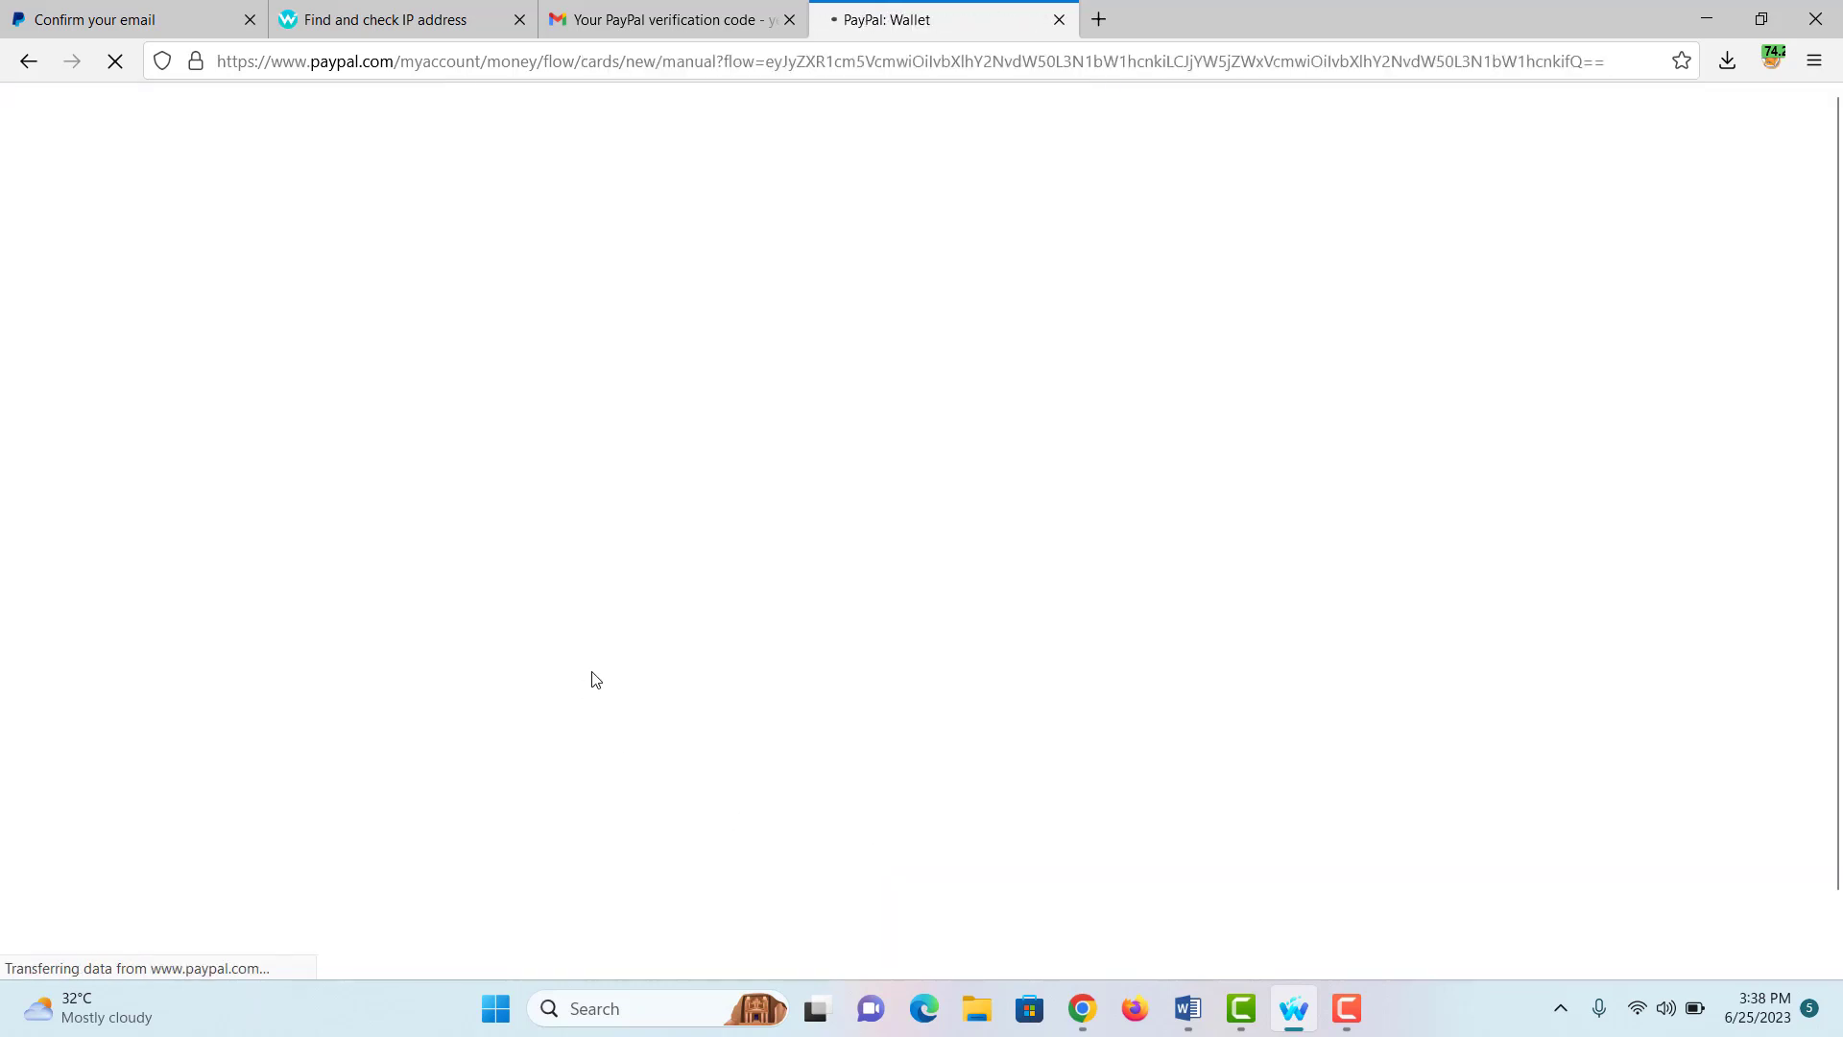
Step: Choose Visa as the card type and clear the autofilled security code
left_click(868, 451)
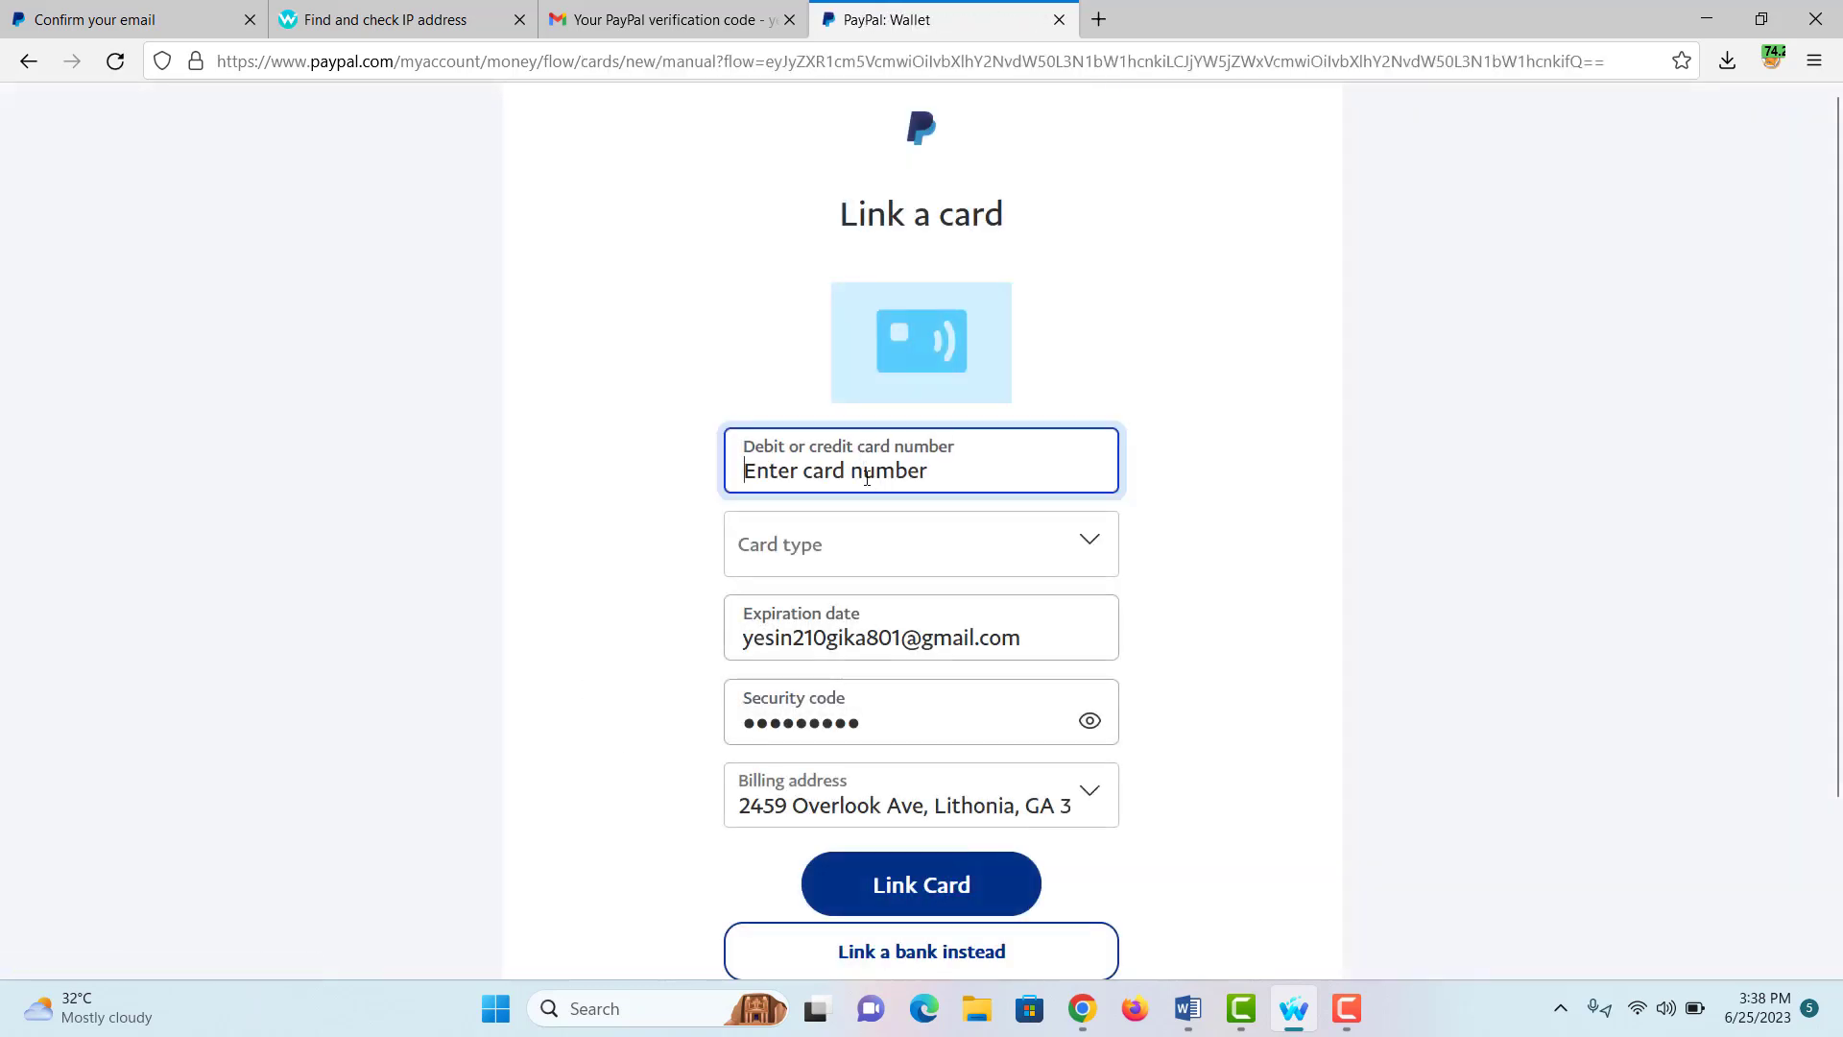
left_click(796, 554)
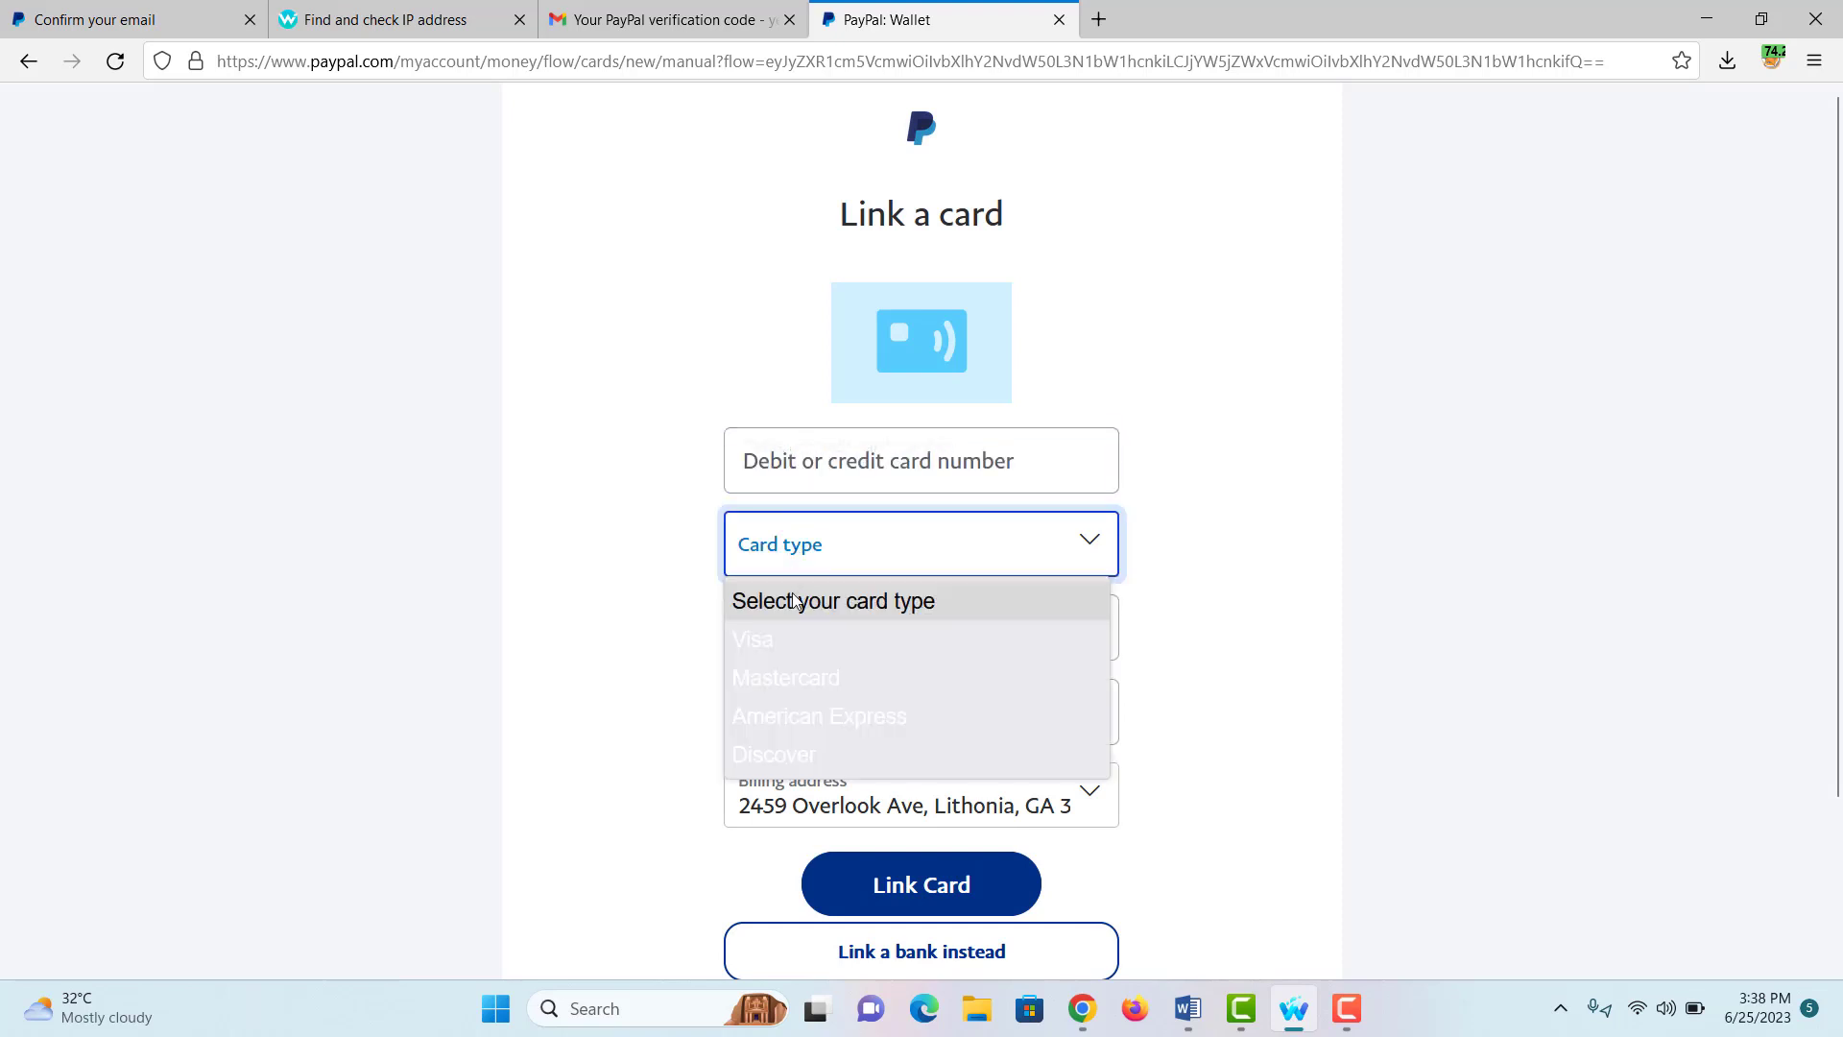
left_click(837, 637)
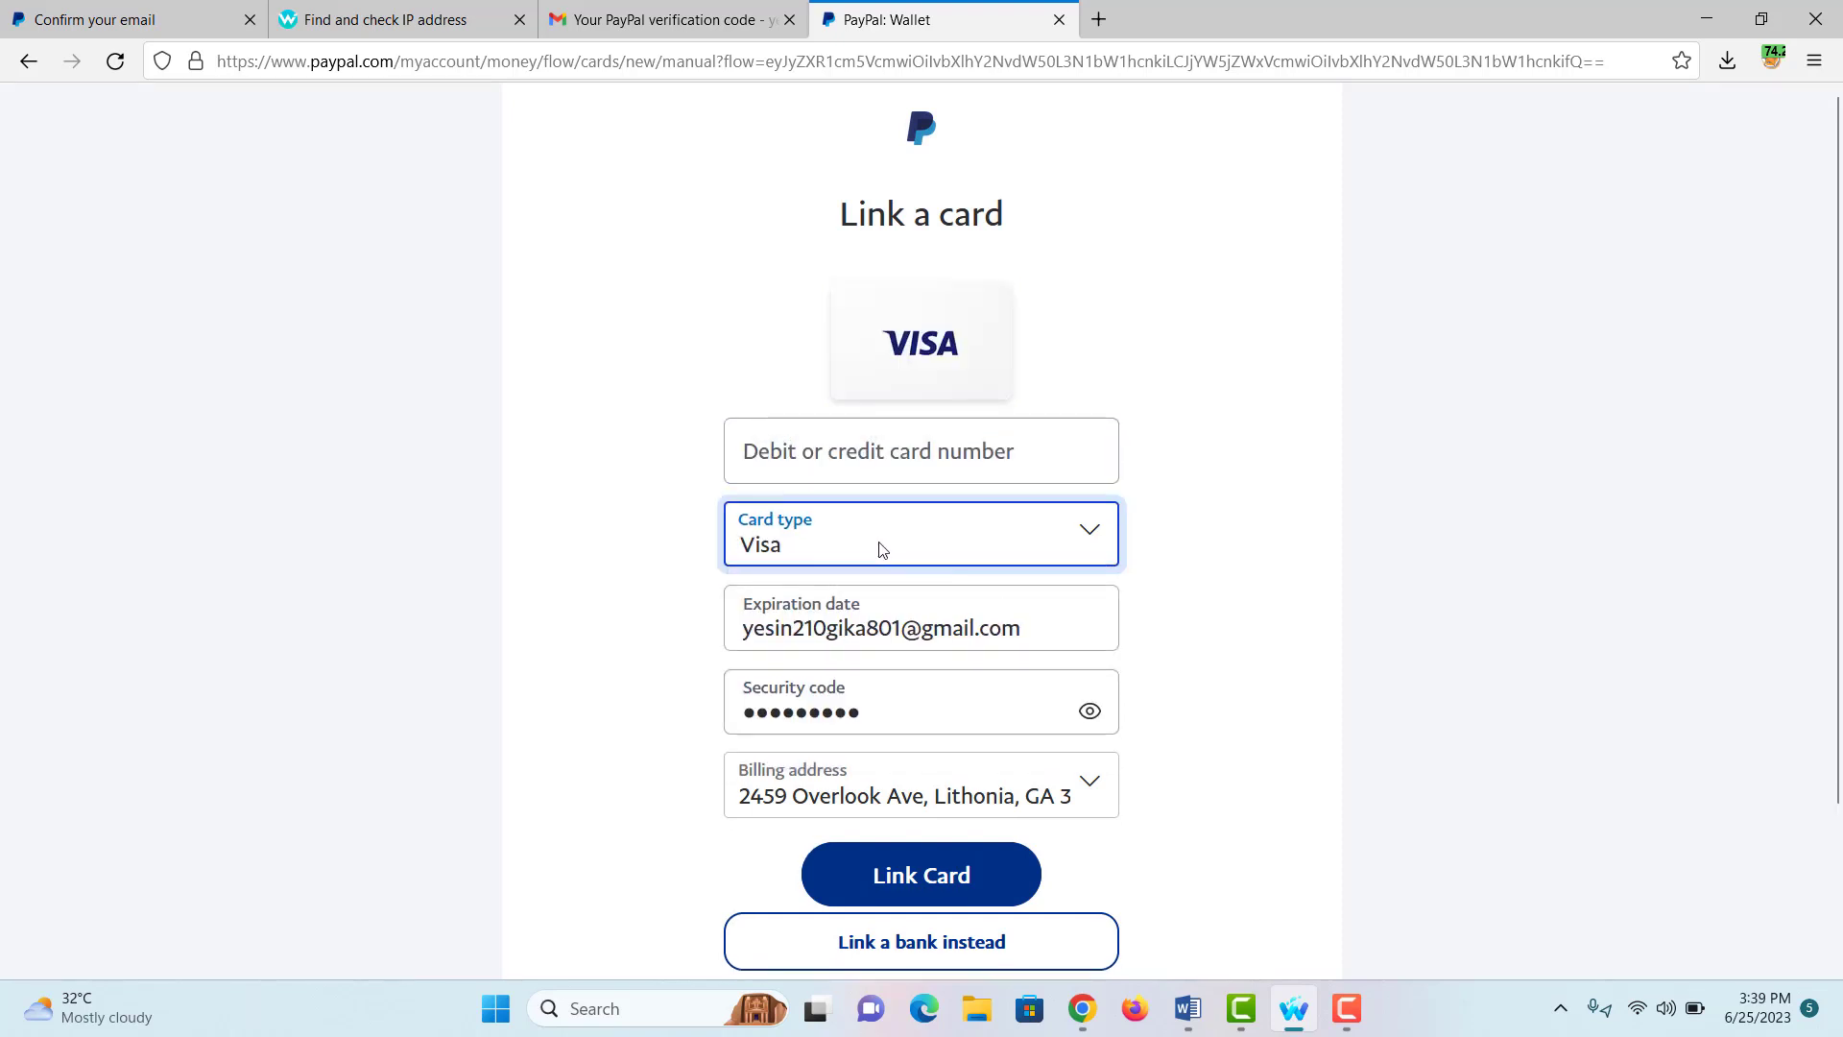
left_click_drag(905, 726, 729, 724)
key("BackSpace")
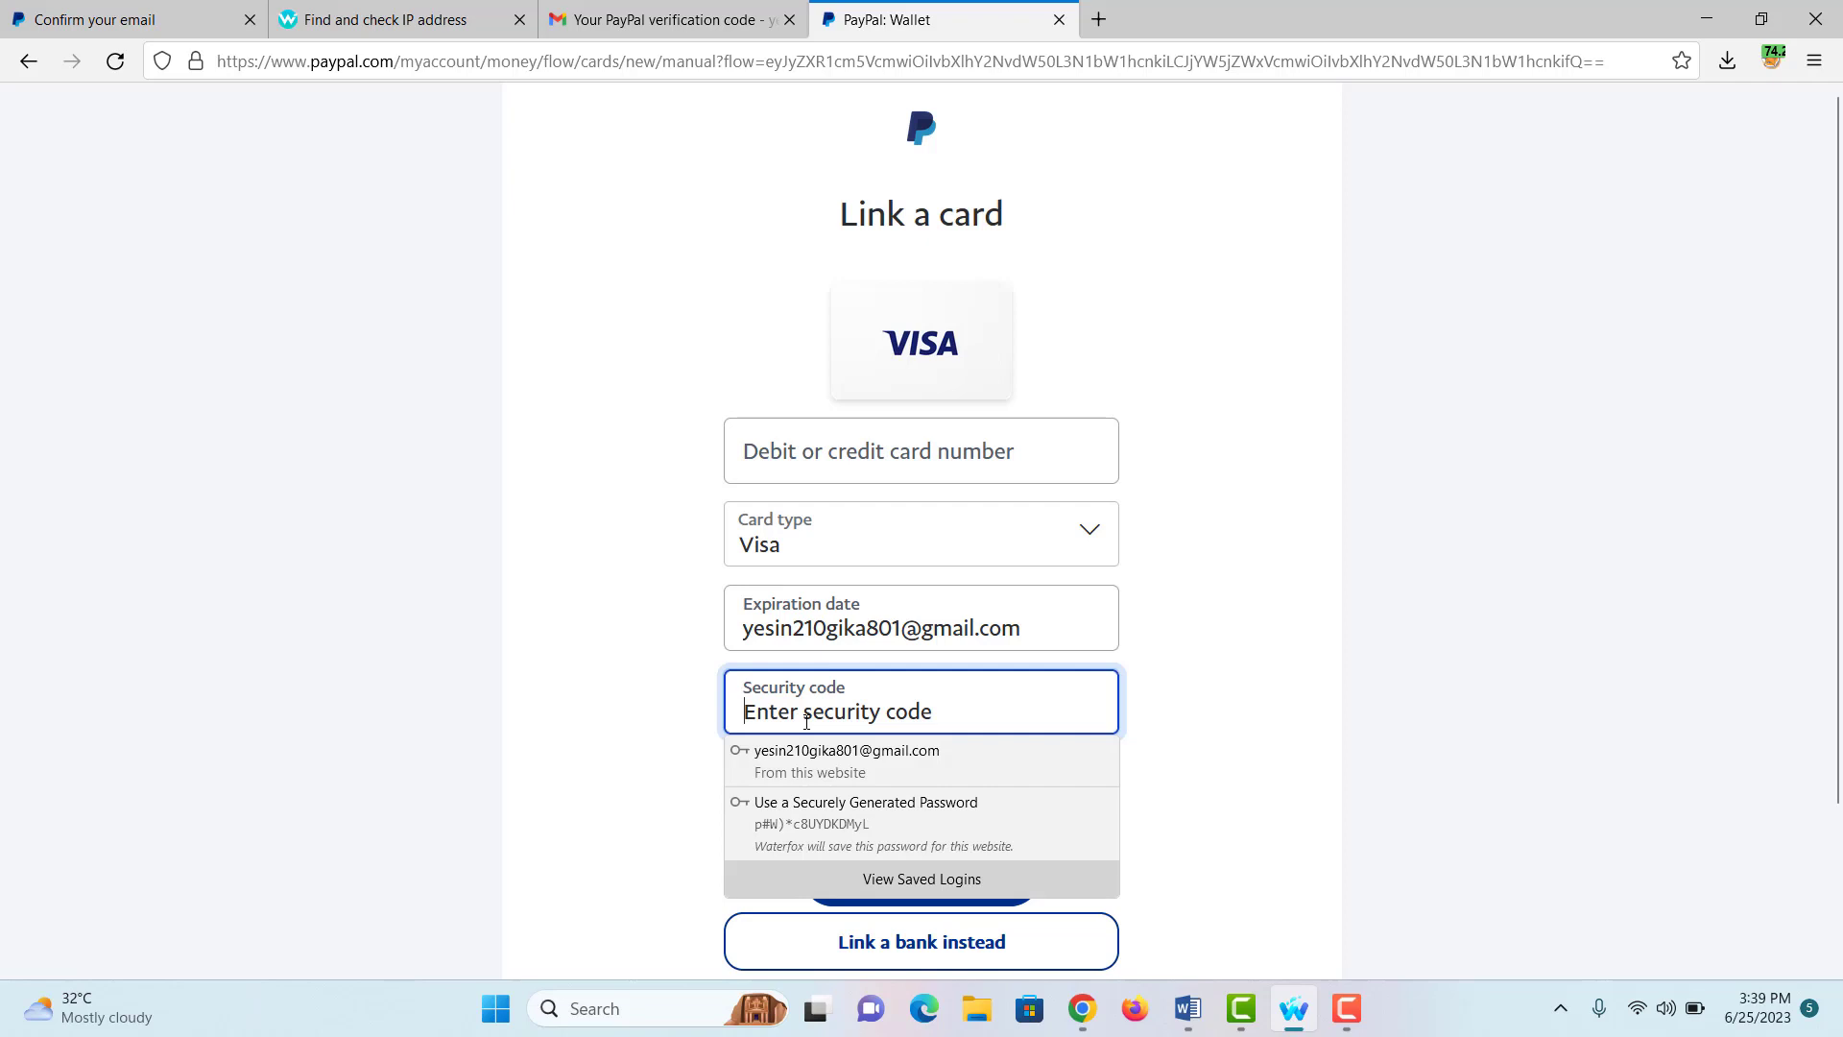
Step: Skip card linking with 'Not now'
left_click(1173, 663)
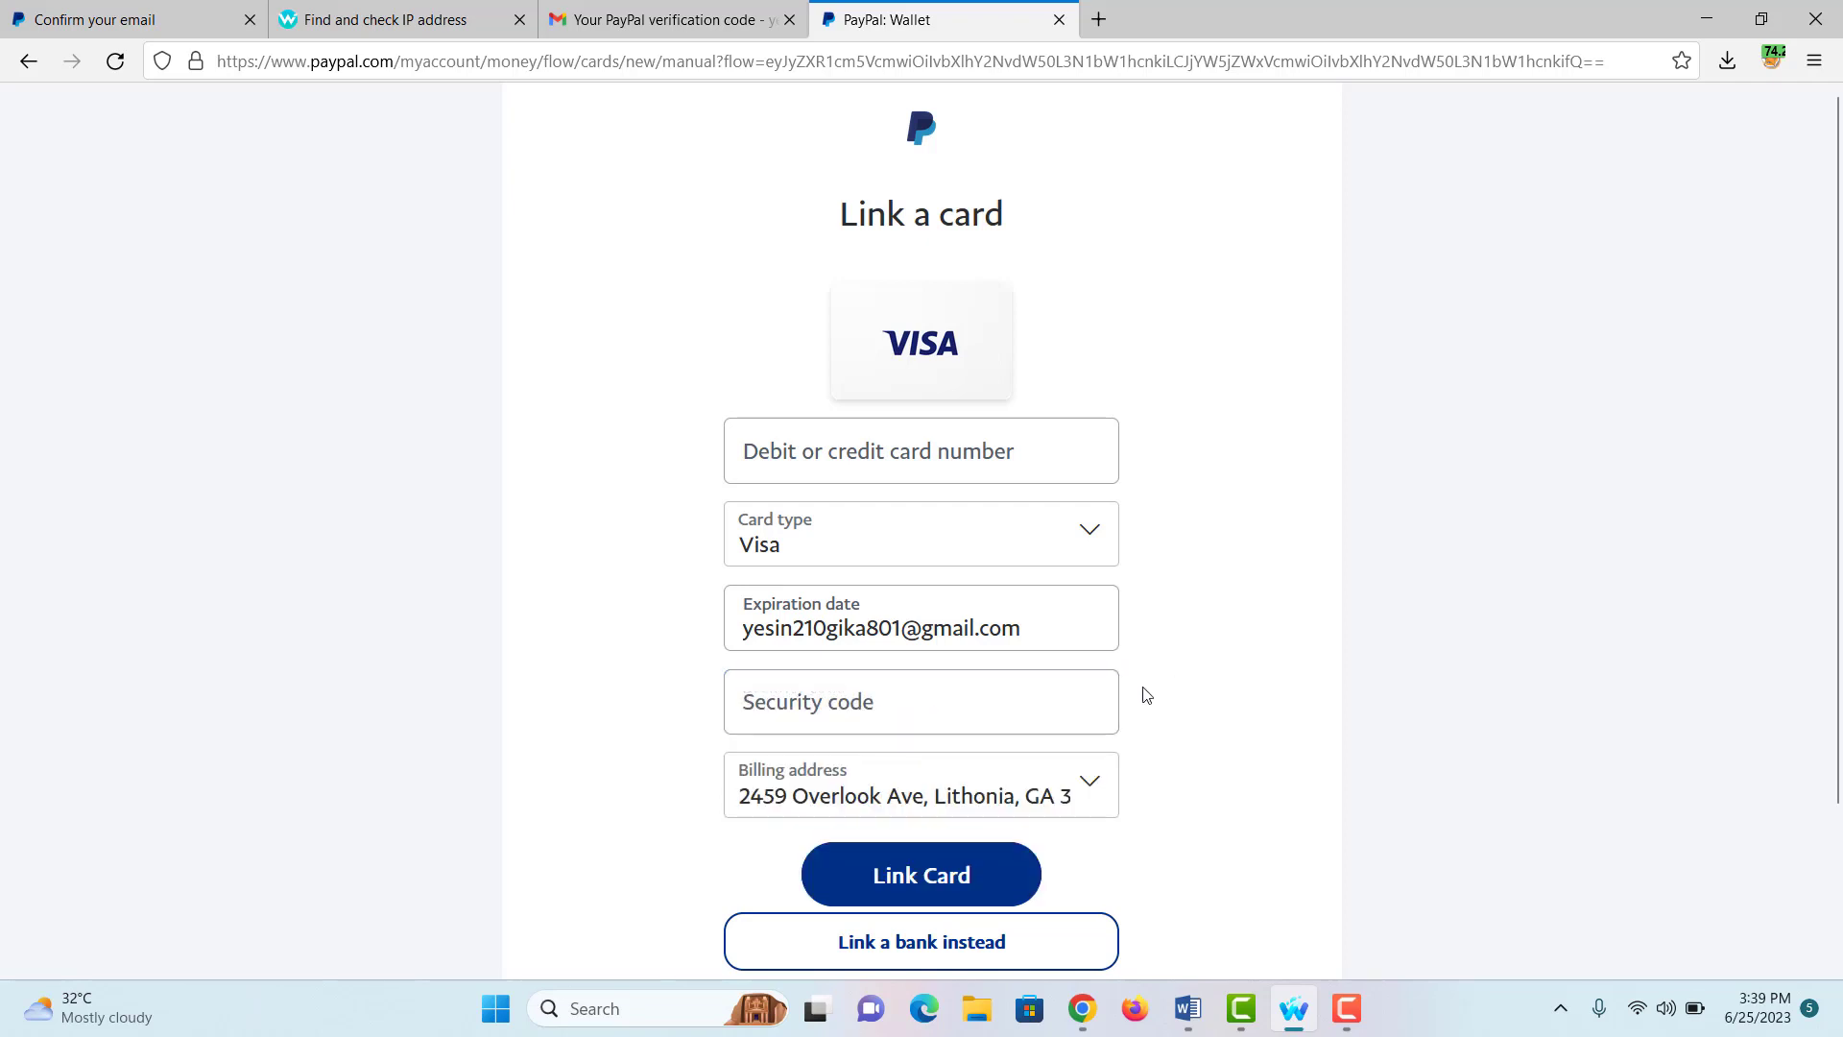
scroll(1145, 697, "down", 1)
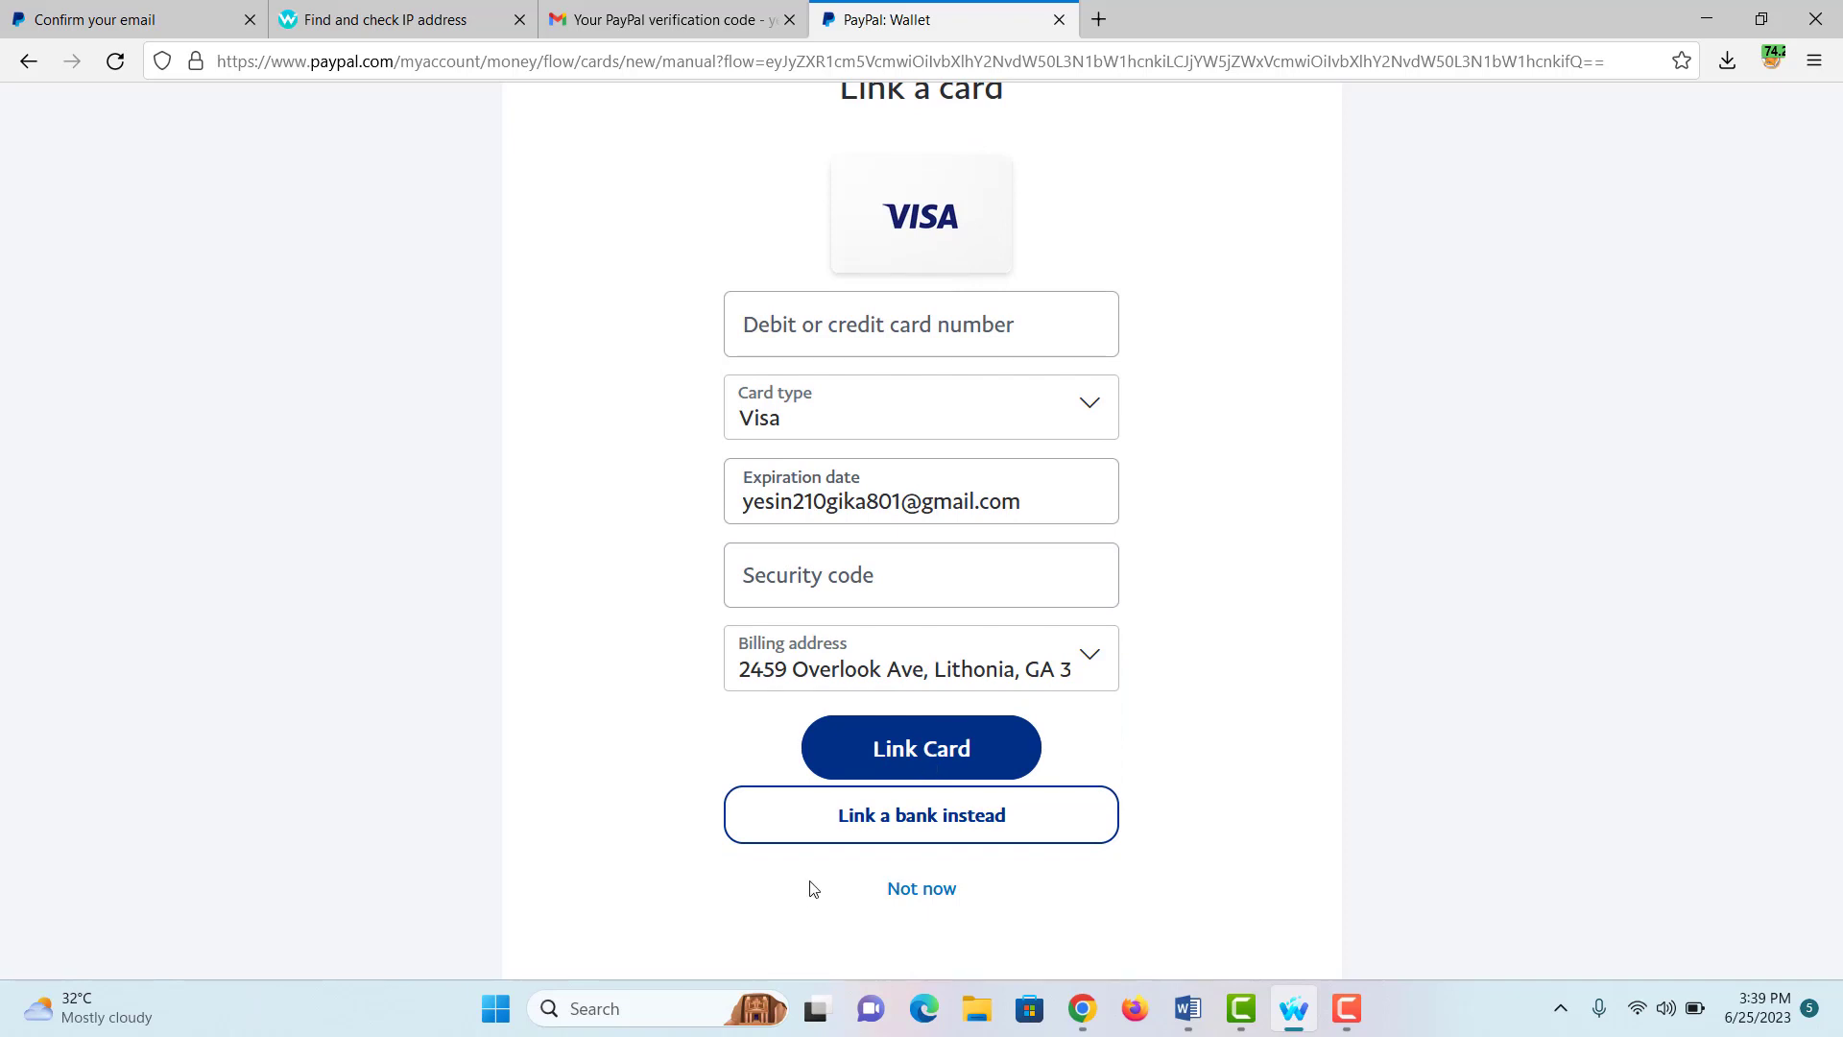
left_click(907, 891)
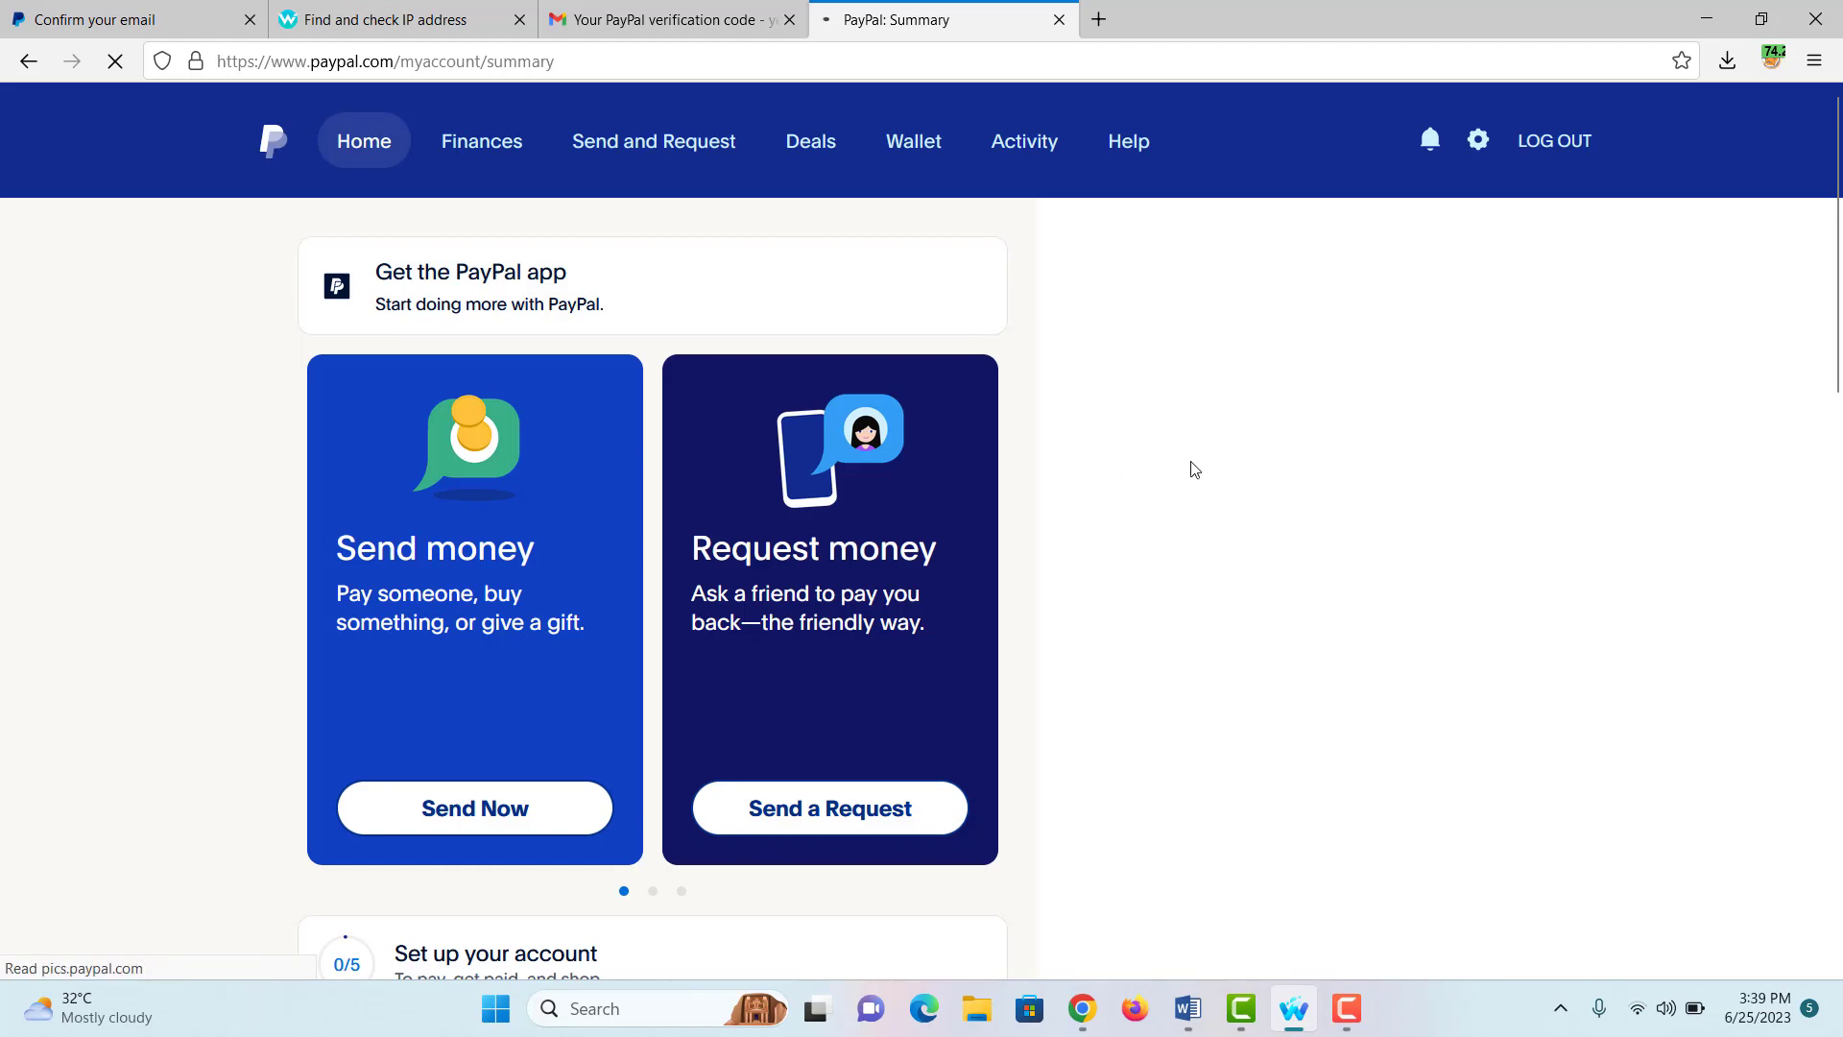
Step: Scroll the Summary dashboard to review the Banks and cards section and Rewards points
scroll(1194, 468, "down", 5)
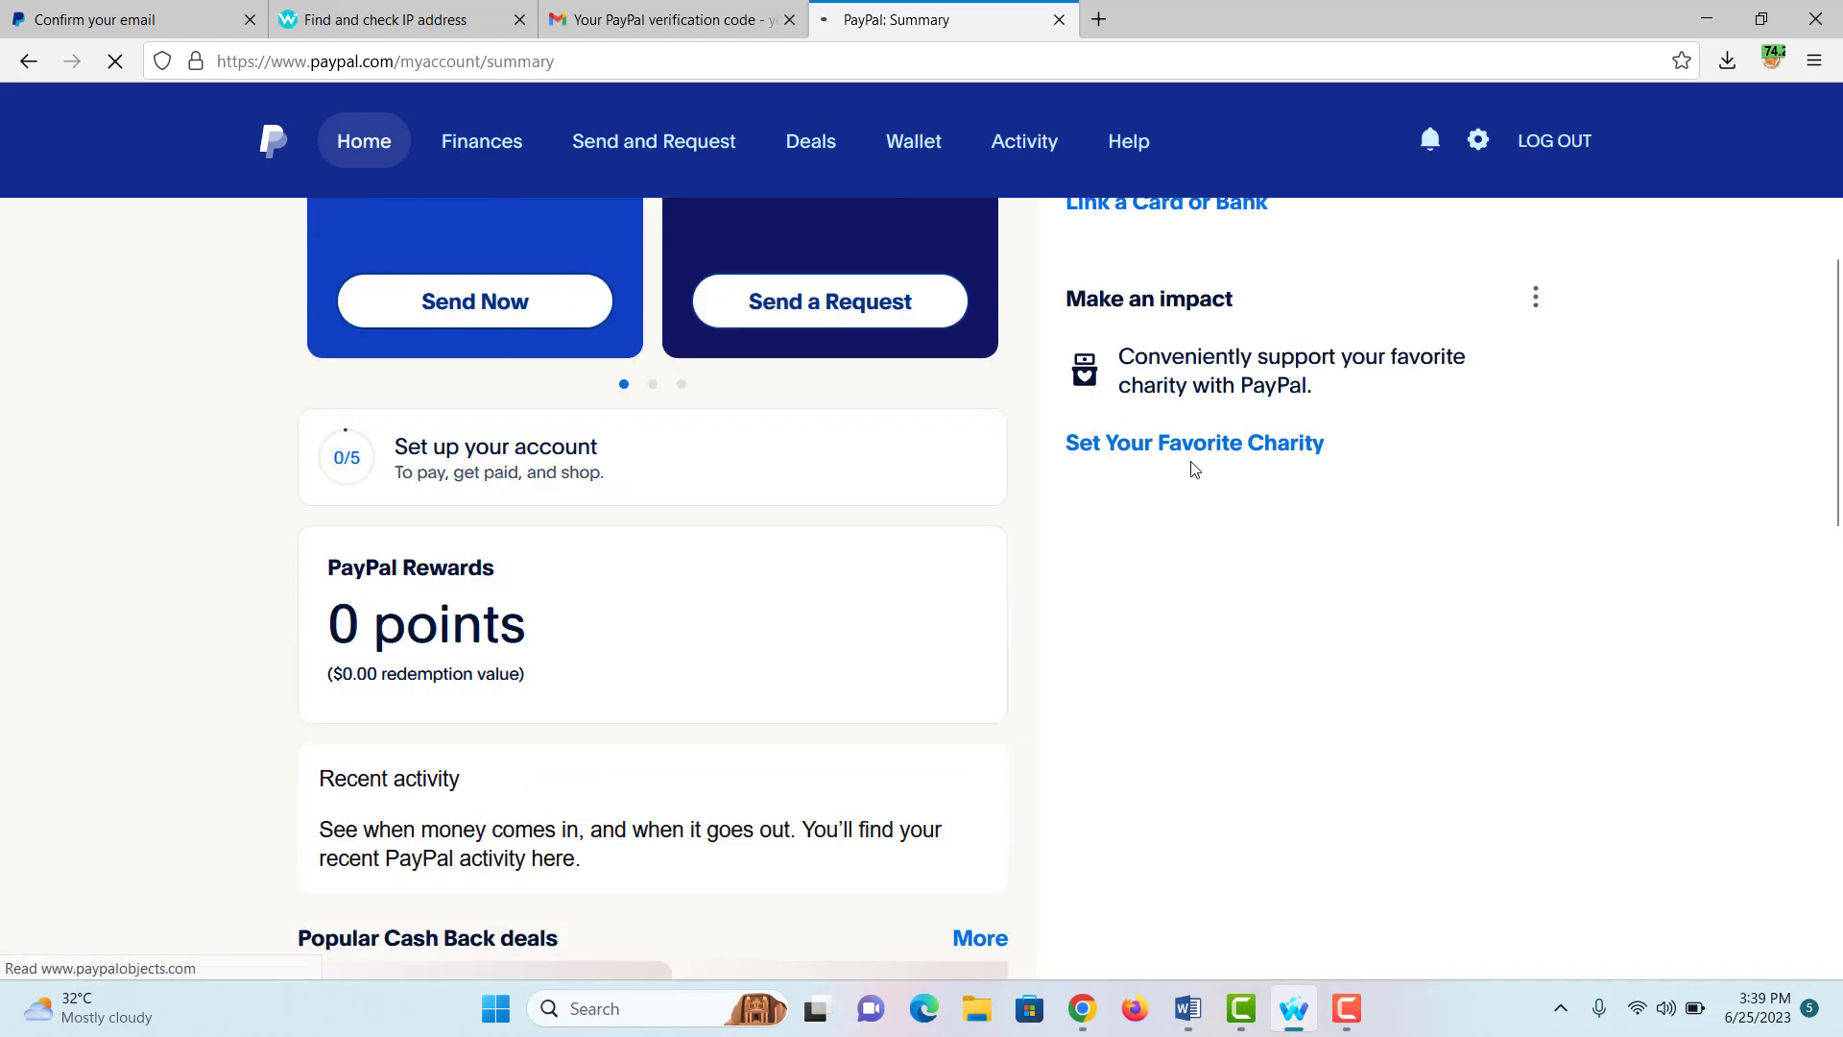
scroll(1194, 469, "up", 2)
scroll(1194, 469, "up", 3)
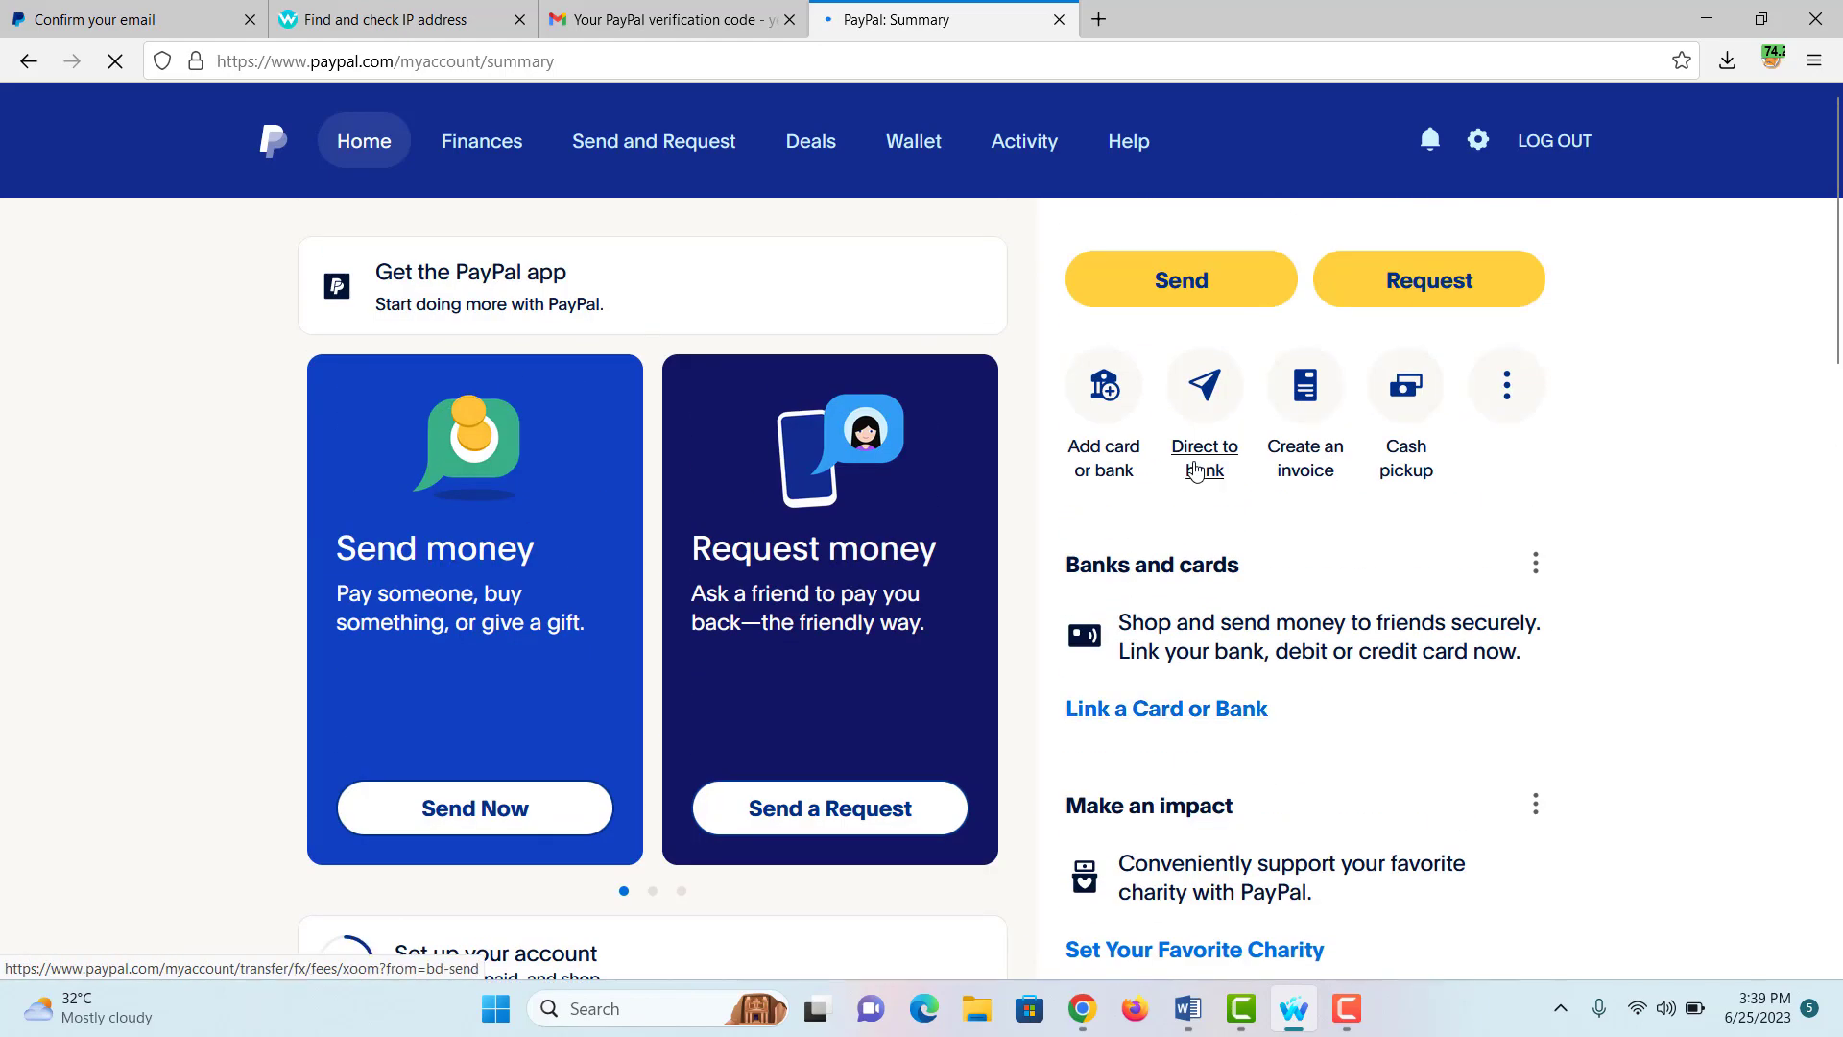